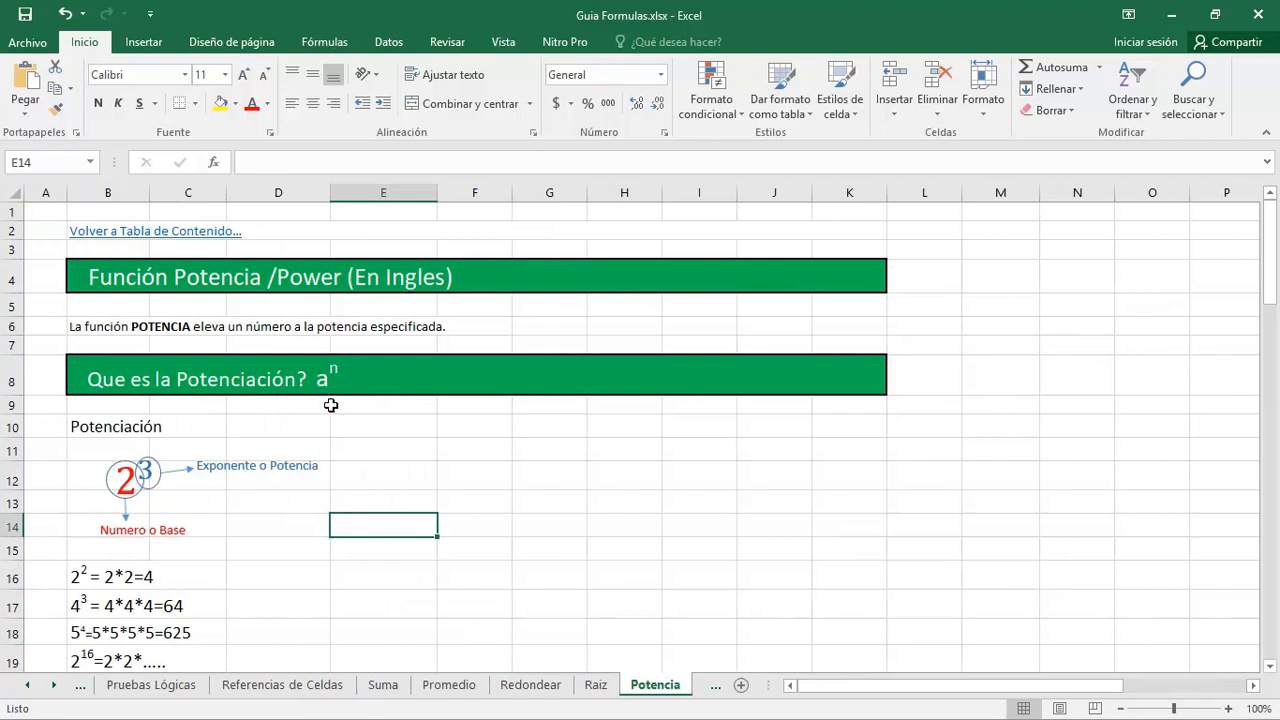
# - Review the base and exponent diagram and the worked power examples in cells B16 to B18
pyautogui.scroll(-1, 343, 431)
pyautogui.press('shift')
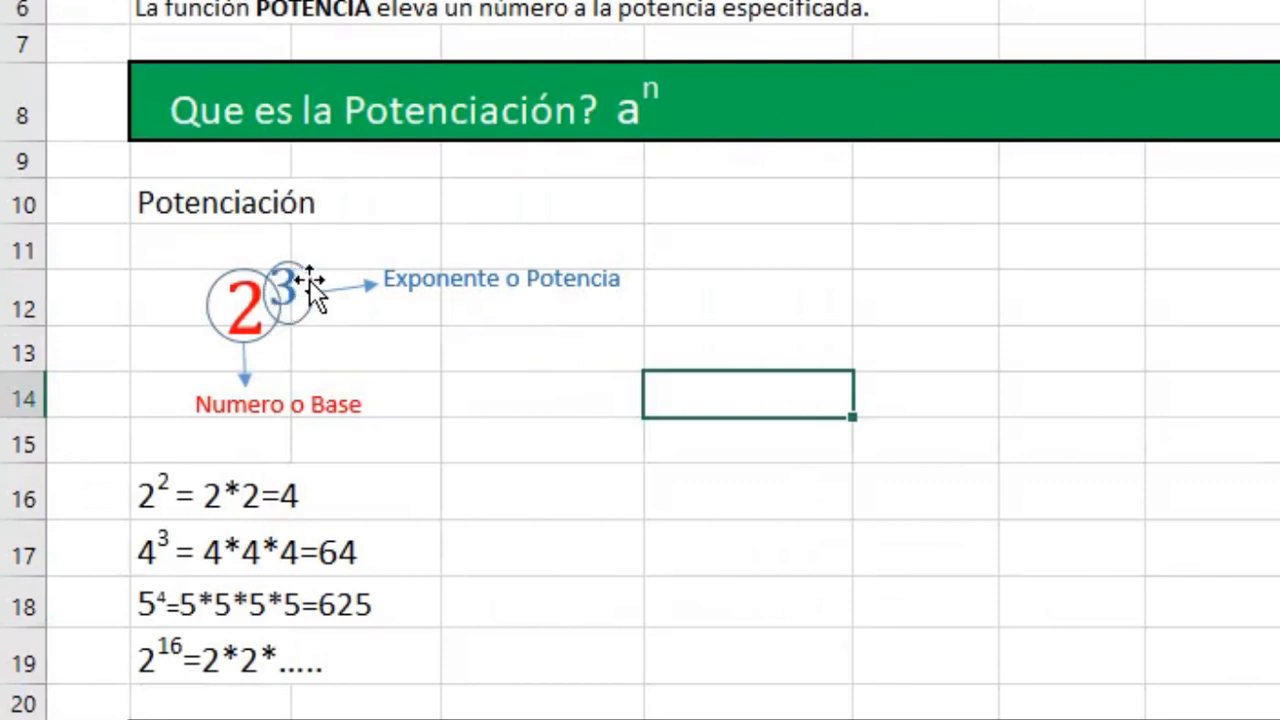
pyautogui.scroll(-1, 531, 323)
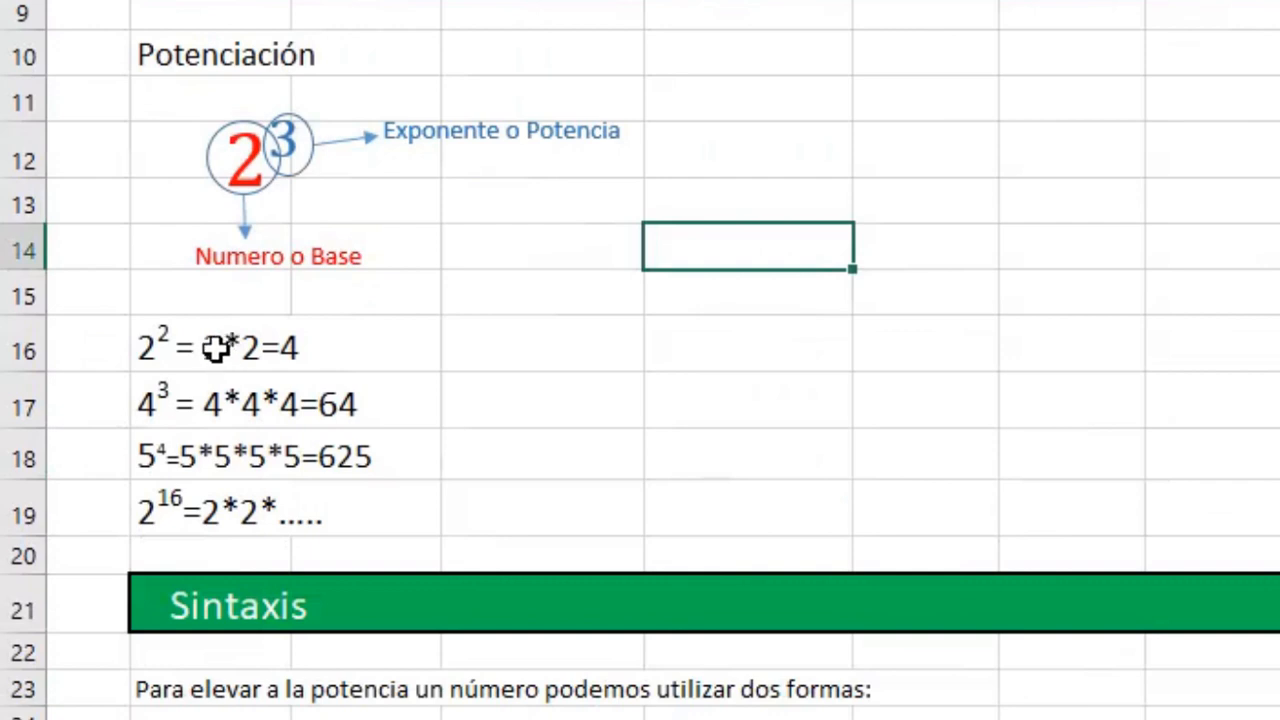
pyautogui.click(278, 350)
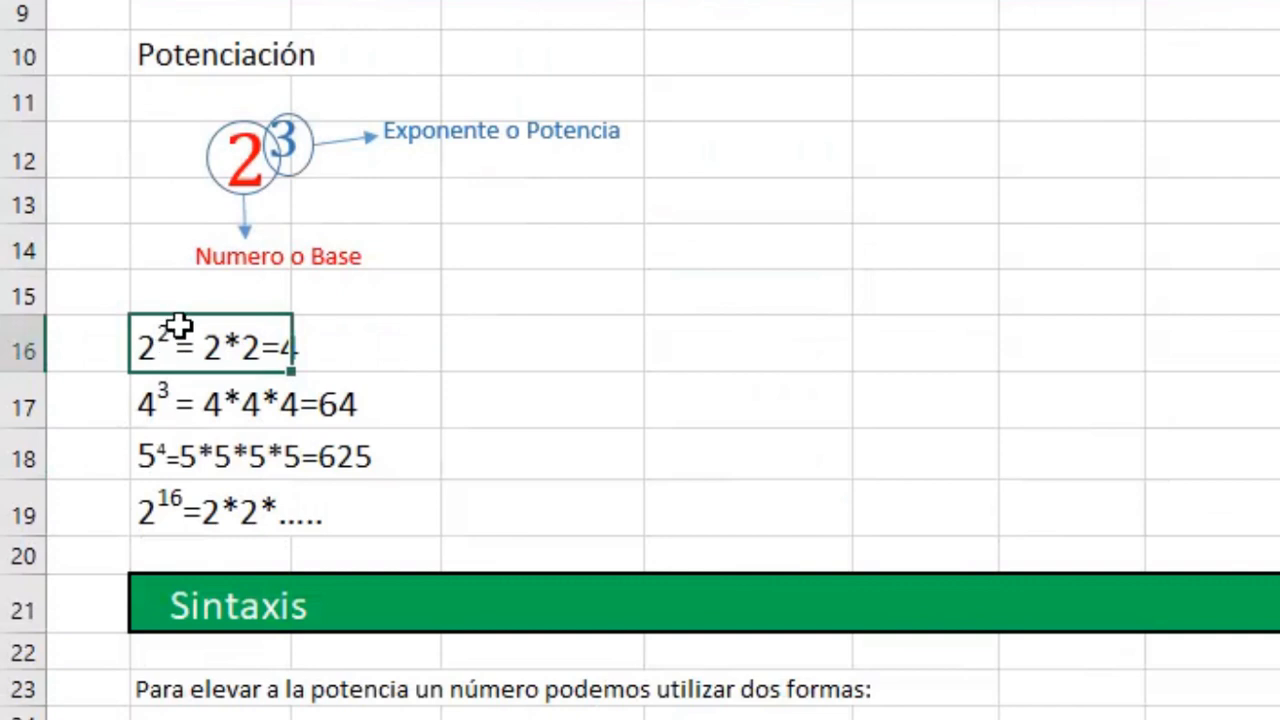
pyautogui.click(166, 403)
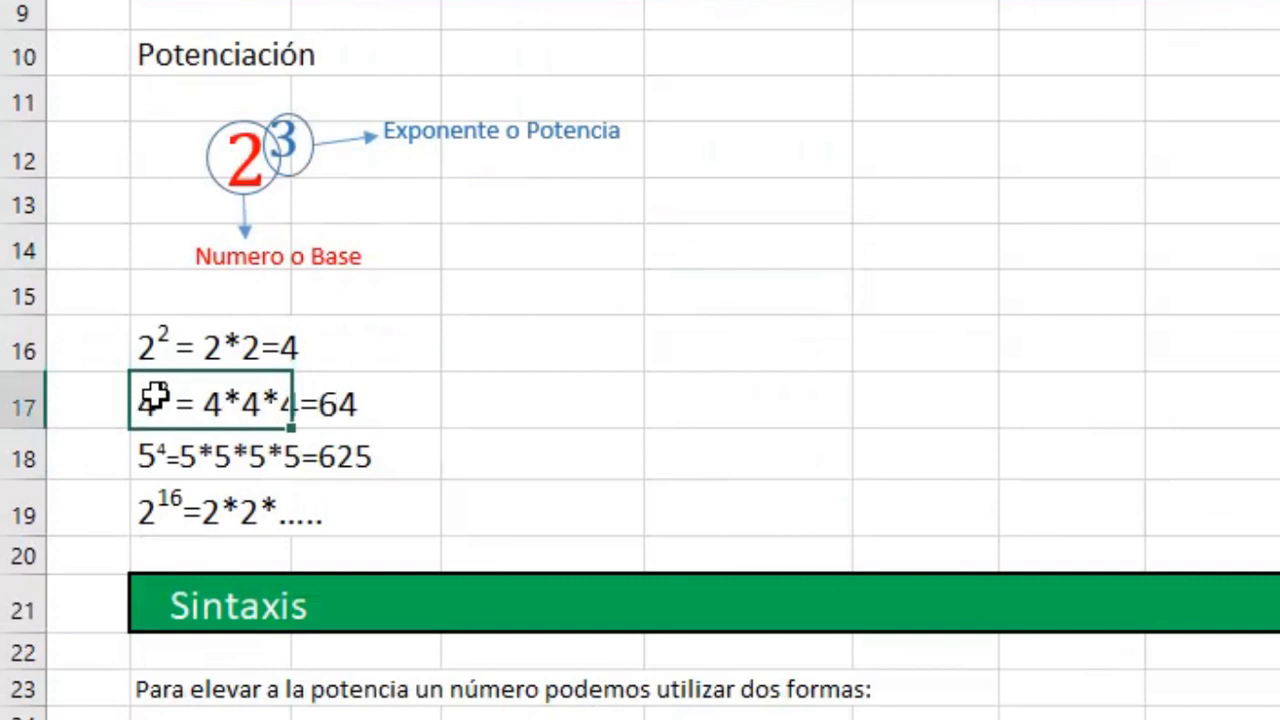
pyautogui.click(158, 455)
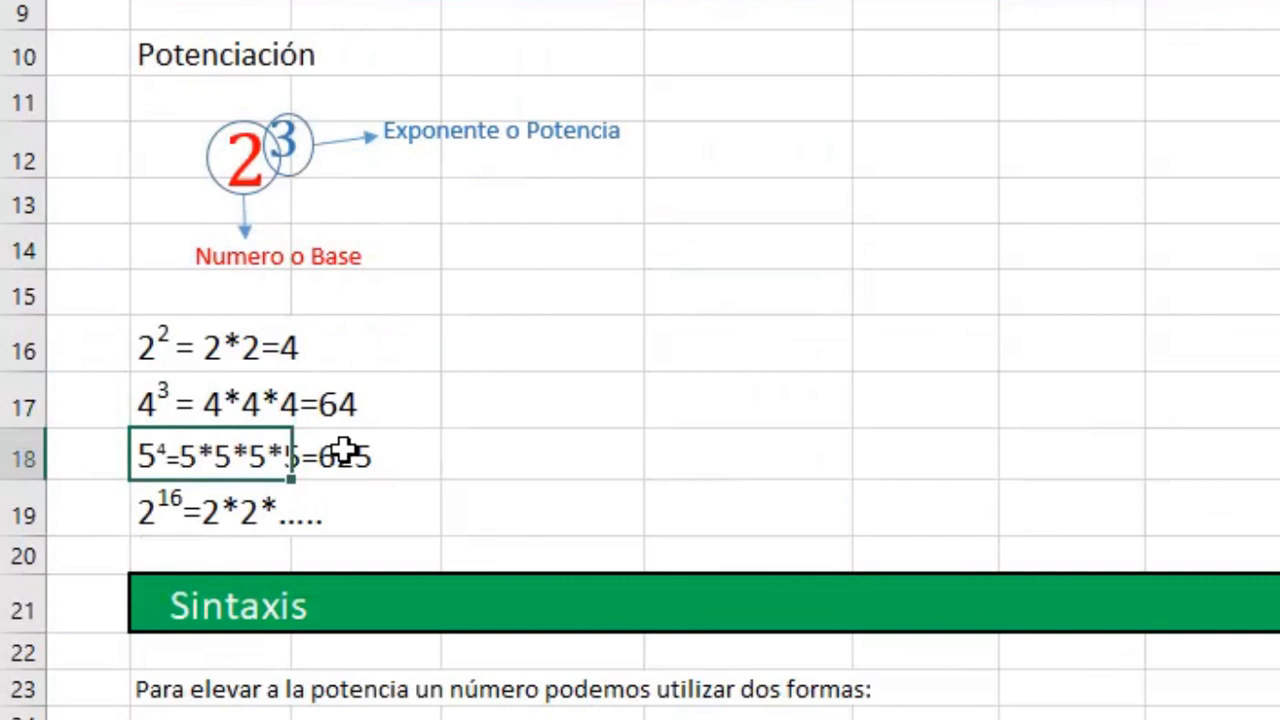
# - Enter the multiplications =2*2 in cell D16 and =4*4*4 in cell D17
pyautogui.click(505, 364)
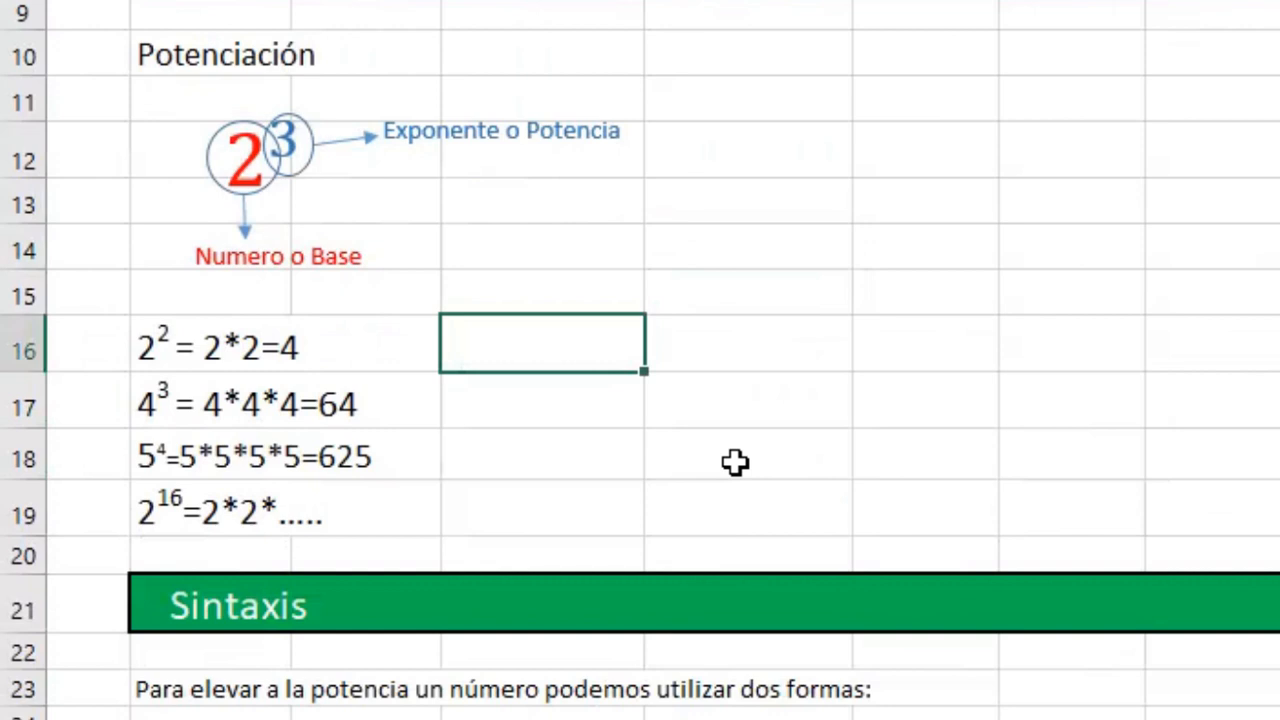
pyautogui.write('=2*2')
pyautogui.press('Return')
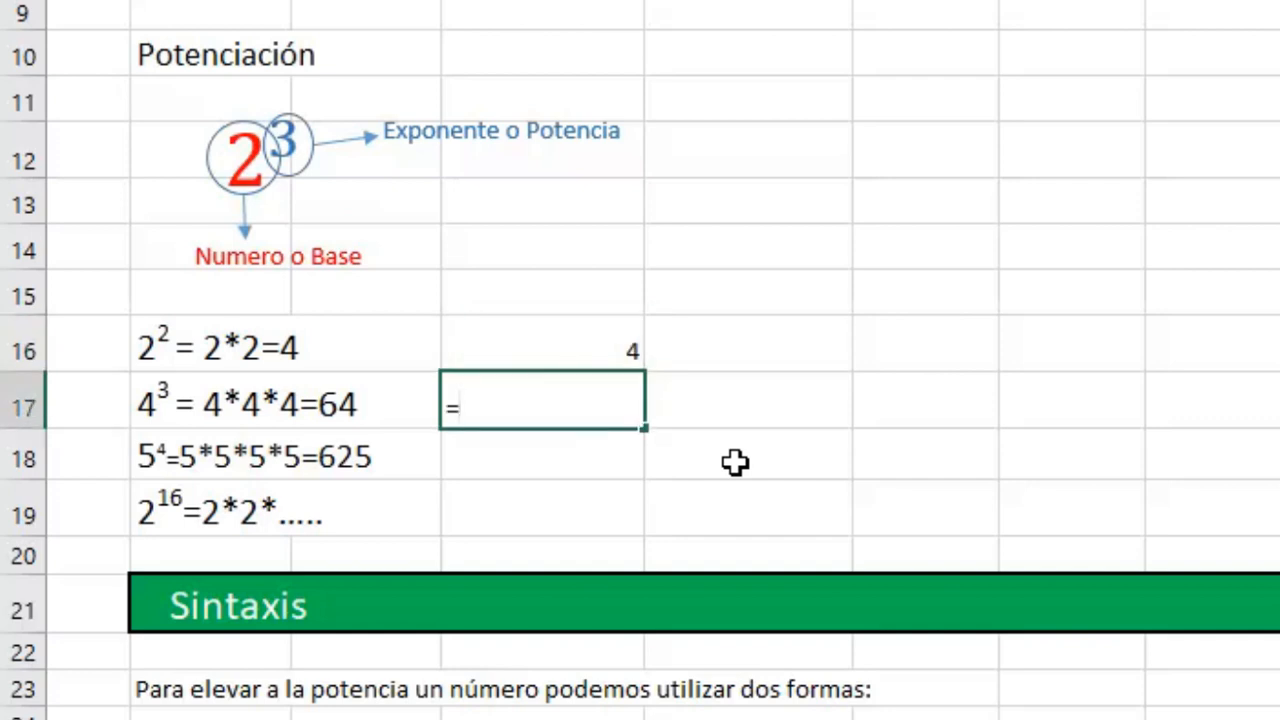
pyautogui.write('=4*4*4*4')
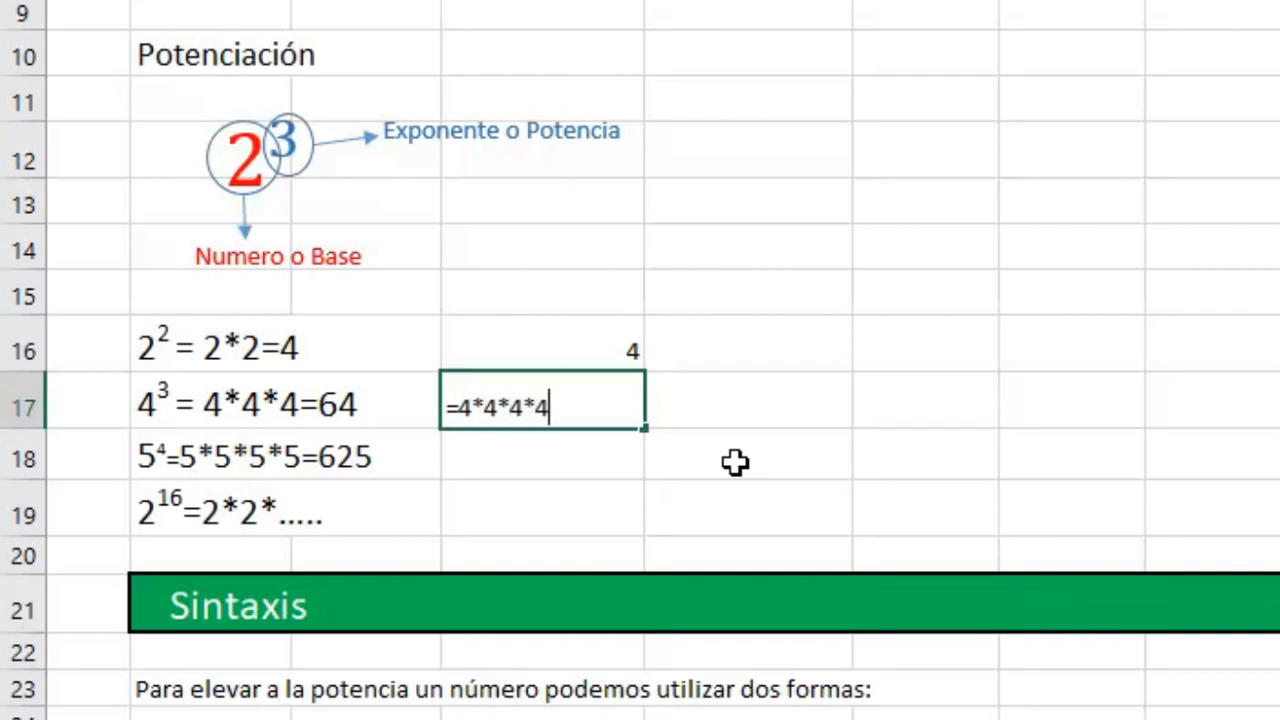
pyautogui.press('BackSpace')
pyautogui.press('BackSpace')
pyautogui.hotkey('ctrl', 'Return')
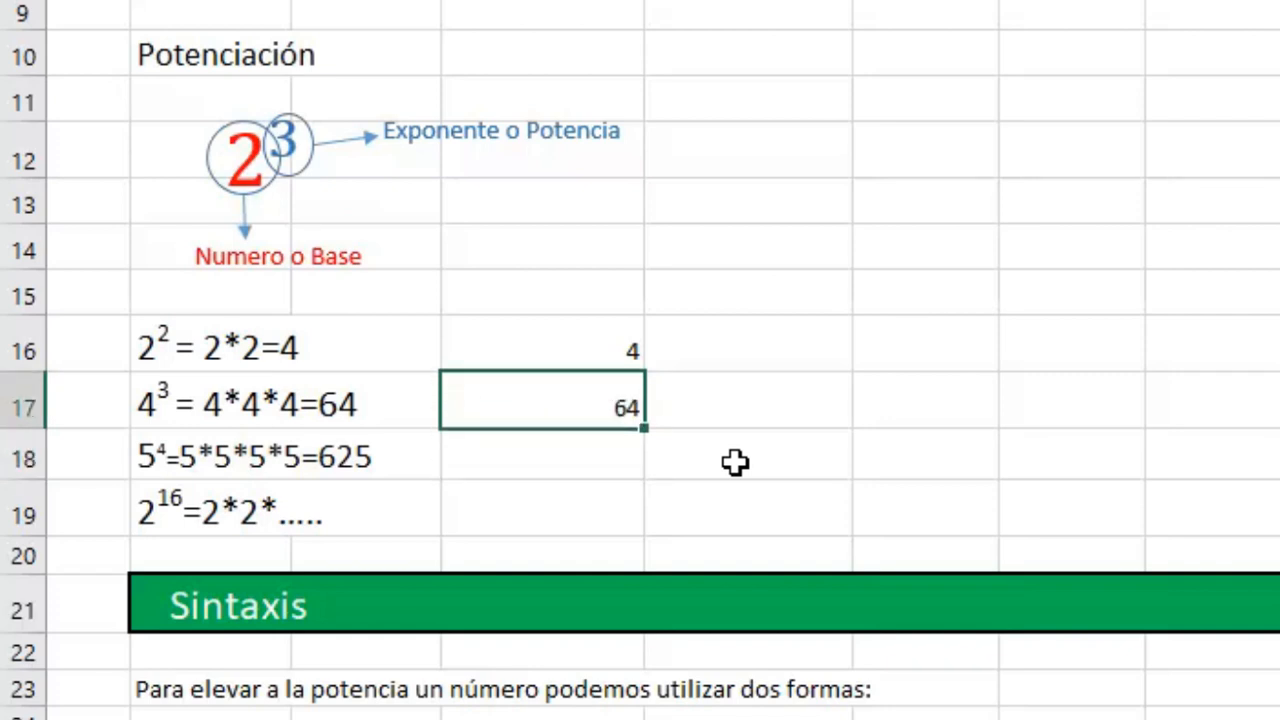
# - Examine the 2 to the 16th example in row 19 and the POTENCIA syntax with its arguments under Forma 1
pyautogui.press('Down')
pyautogui.press('Down')
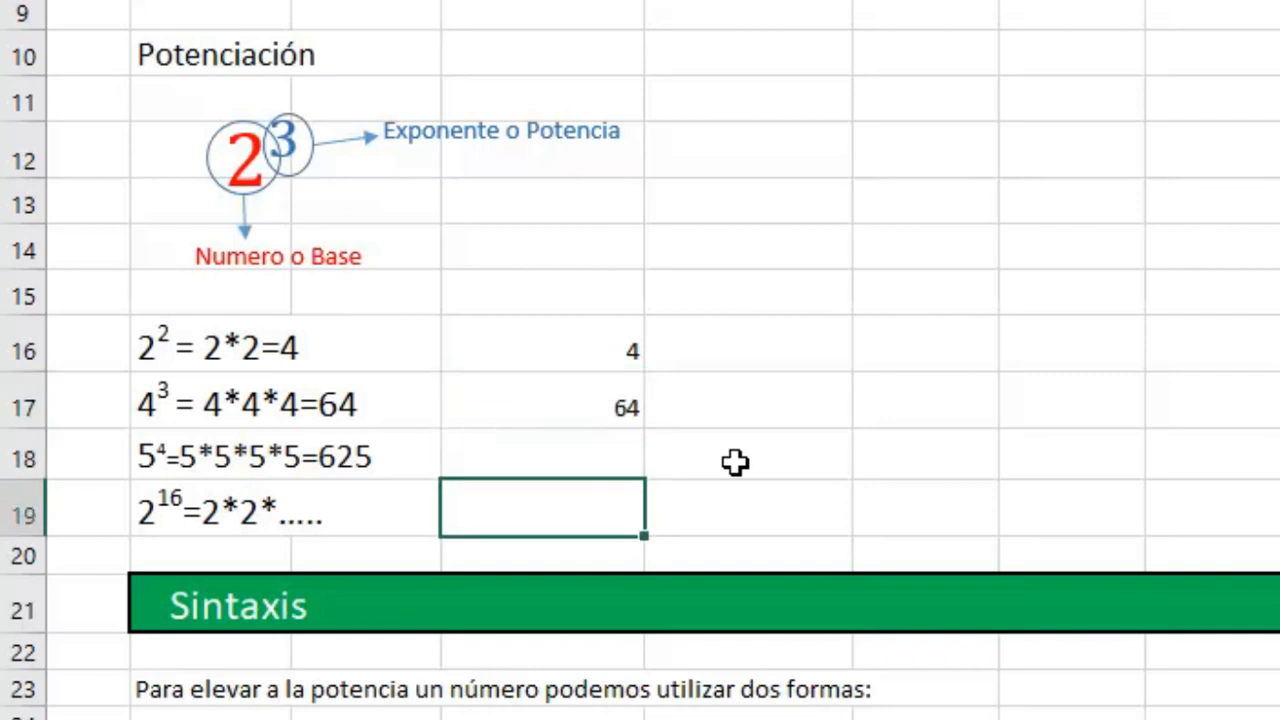
pyautogui.press('Left')
pyautogui.press('Left')
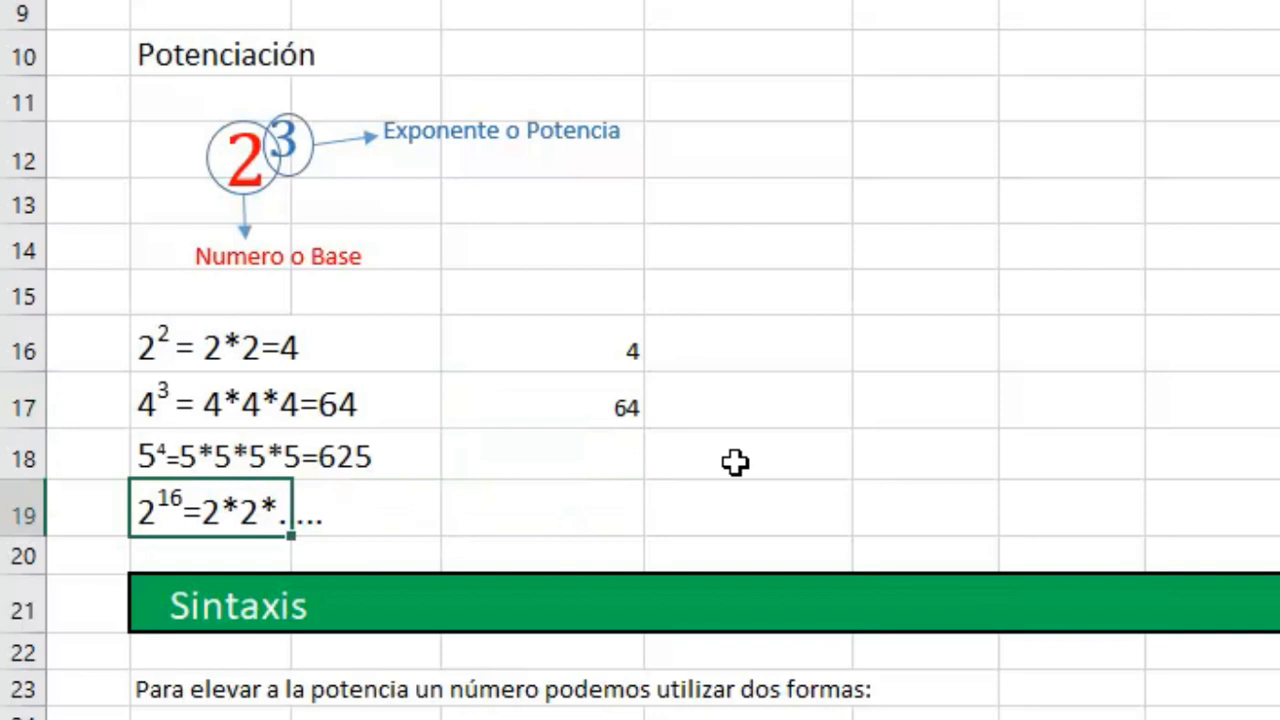
pyautogui.press('Right')
pyautogui.press('Right')
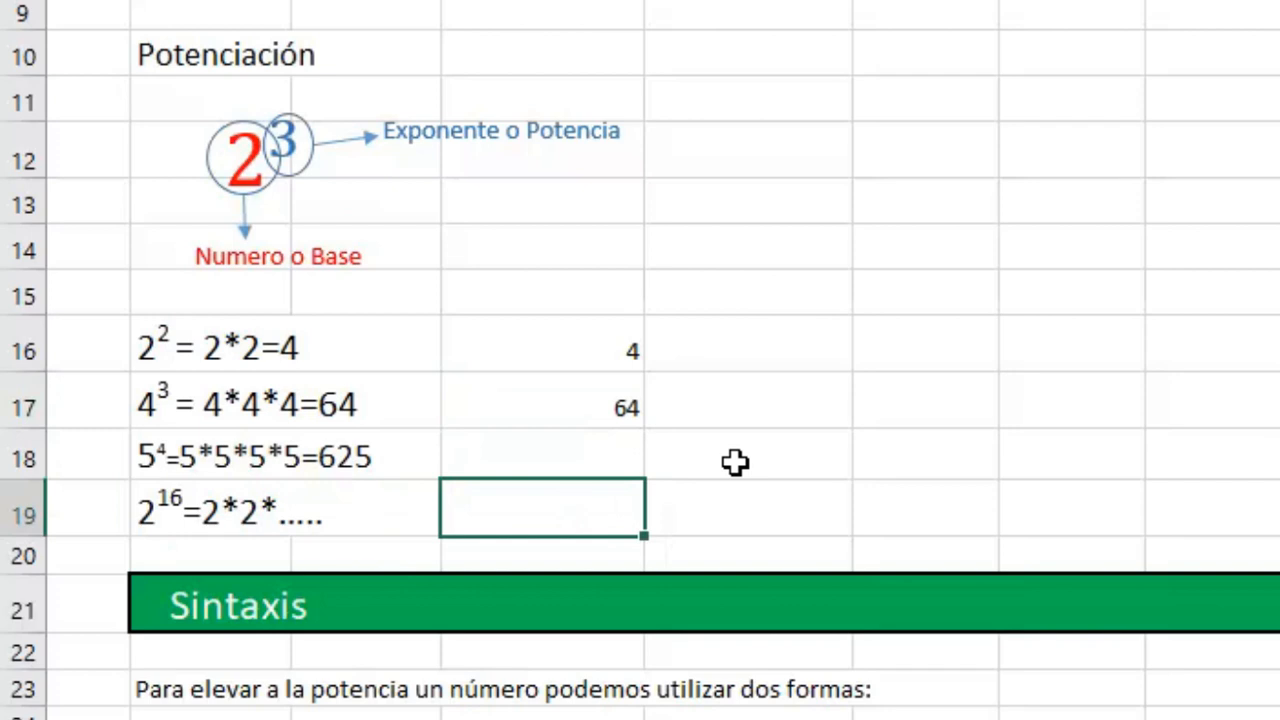
pyautogui.scroll(-3, 1043, 130)
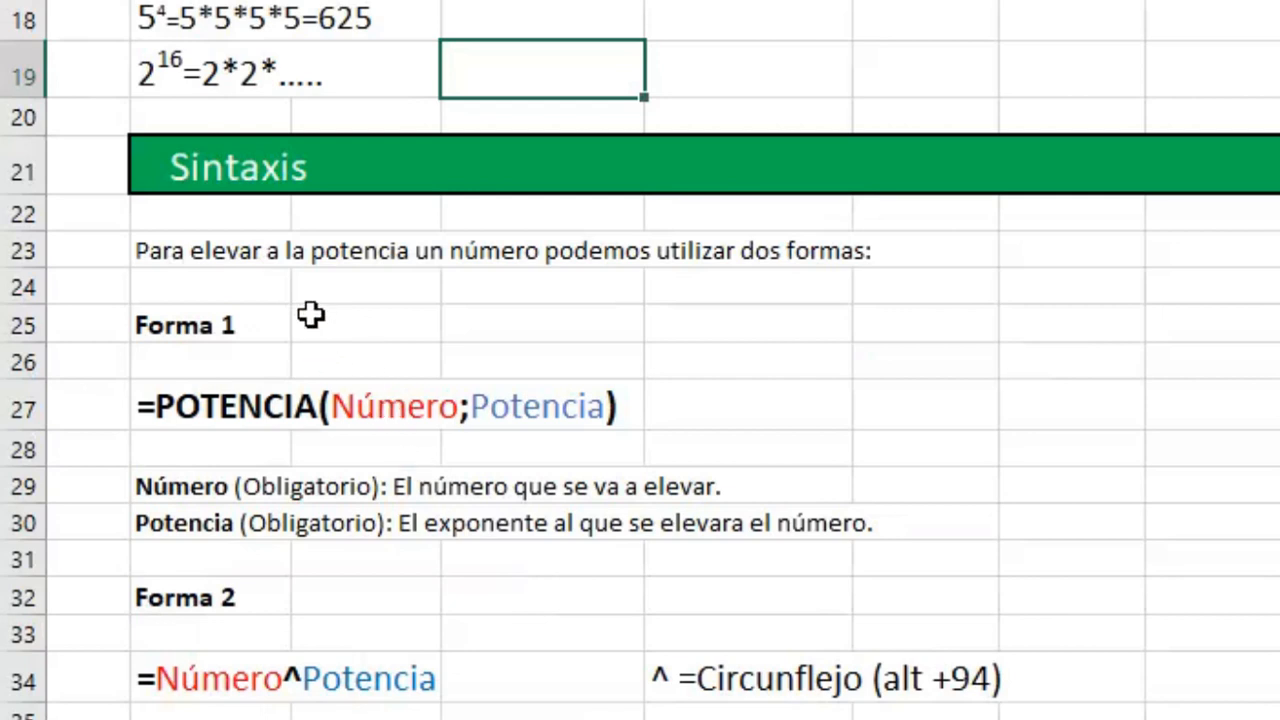
pyautogui.click(255, 402)
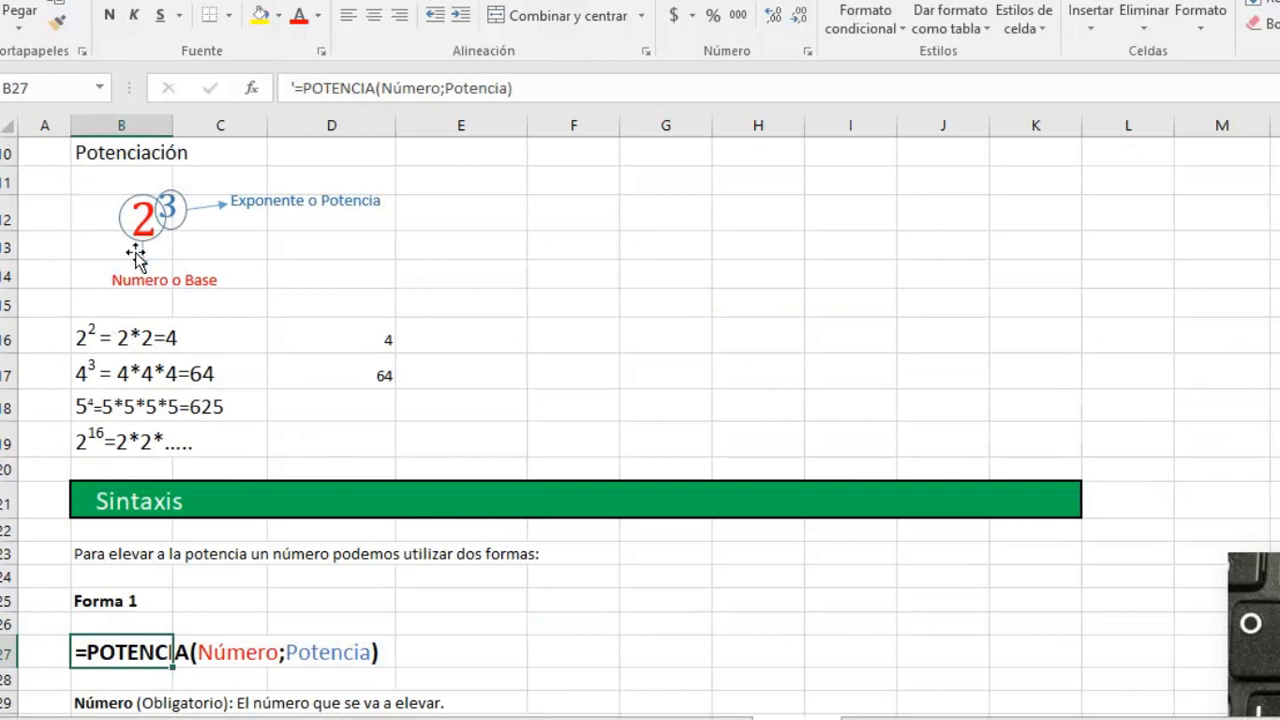
pyautogui.scroll(-1, 240, 503)
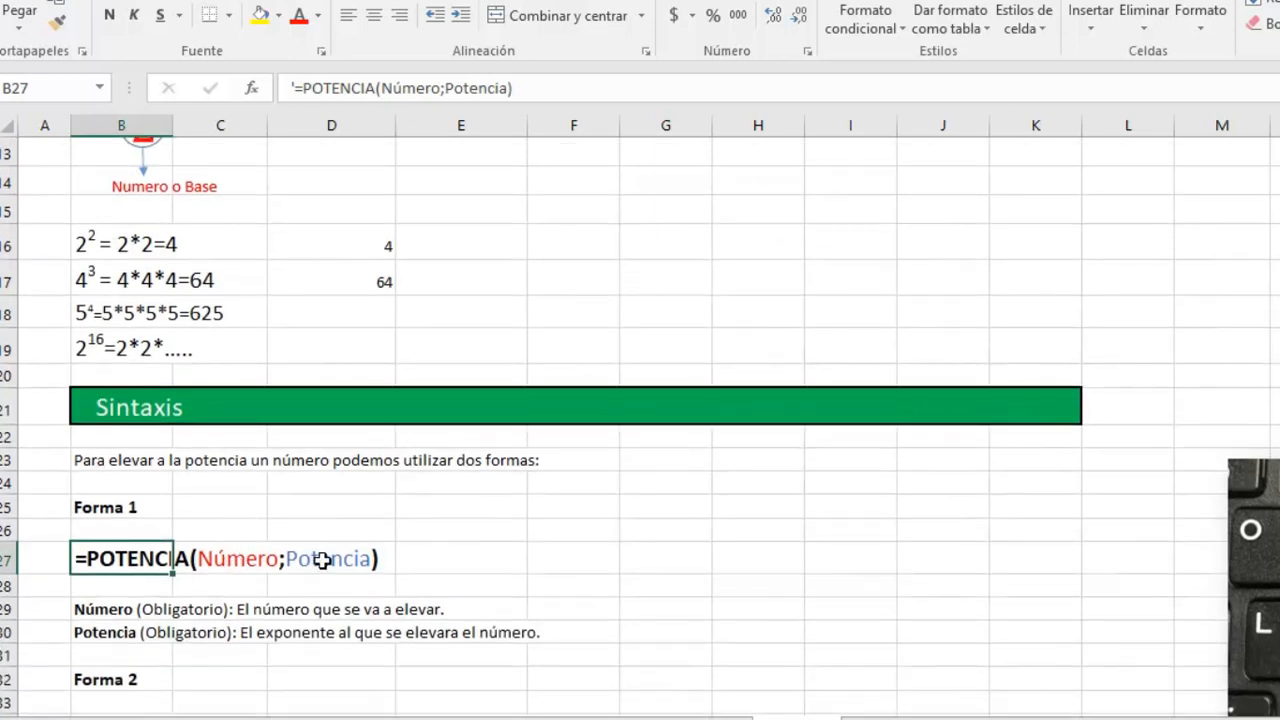
pyautogui.scroll(1, 322, 560)
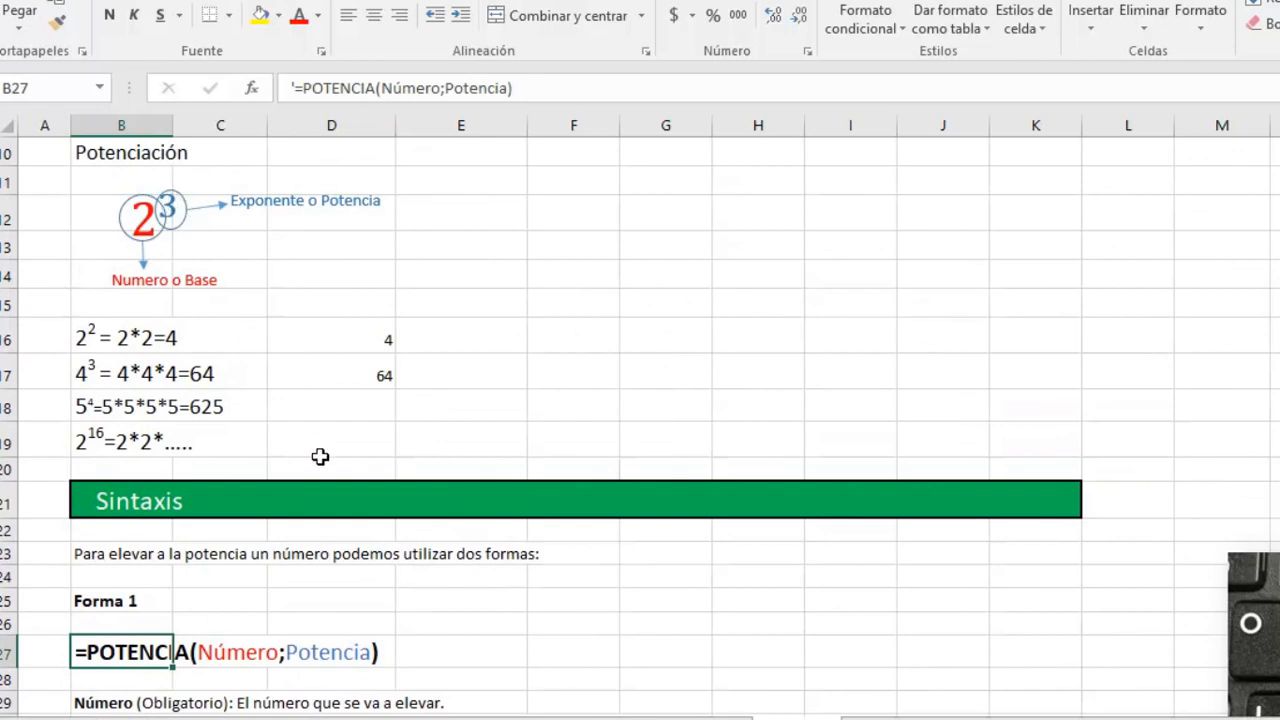
pyautogui.scroll(-2, 320, 450)
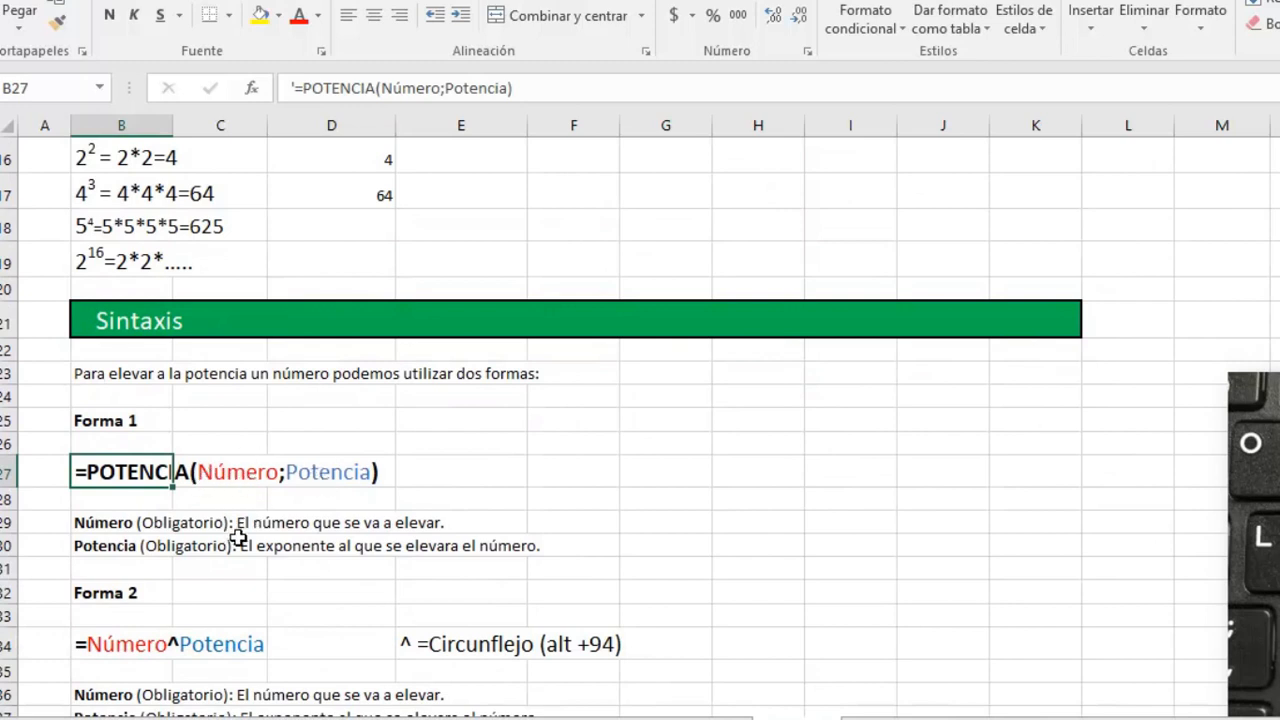
# - Calculate 5 to the power of 4 in cell E27 with the formula =POTENCIA(5;4)
pyautogui.click(514, 471)
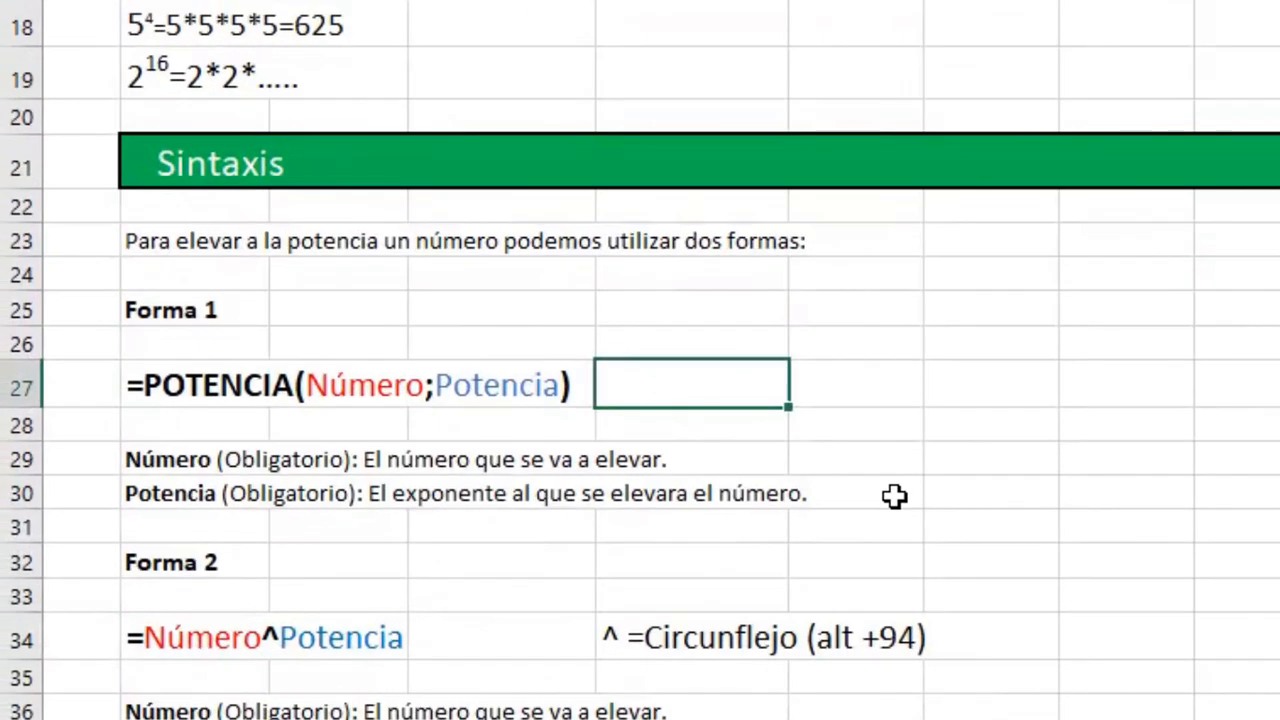
pyautogui.write('=potencia')
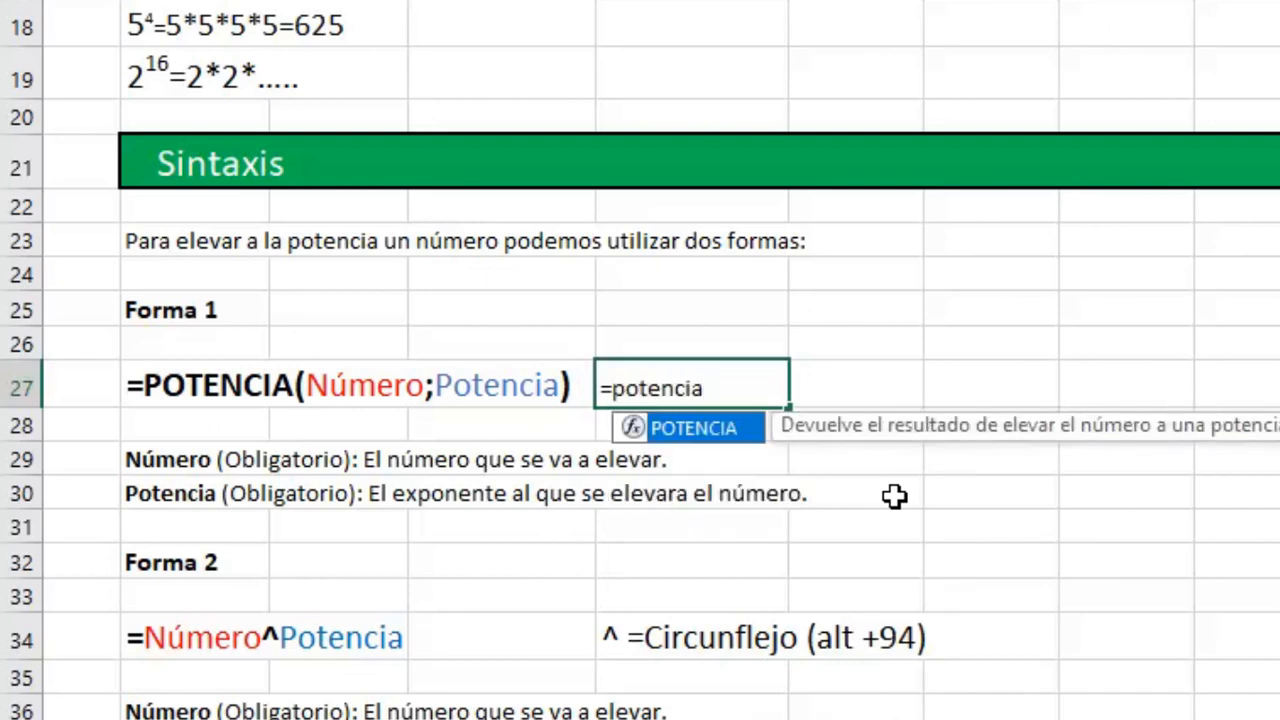
pyautogui.write('(')
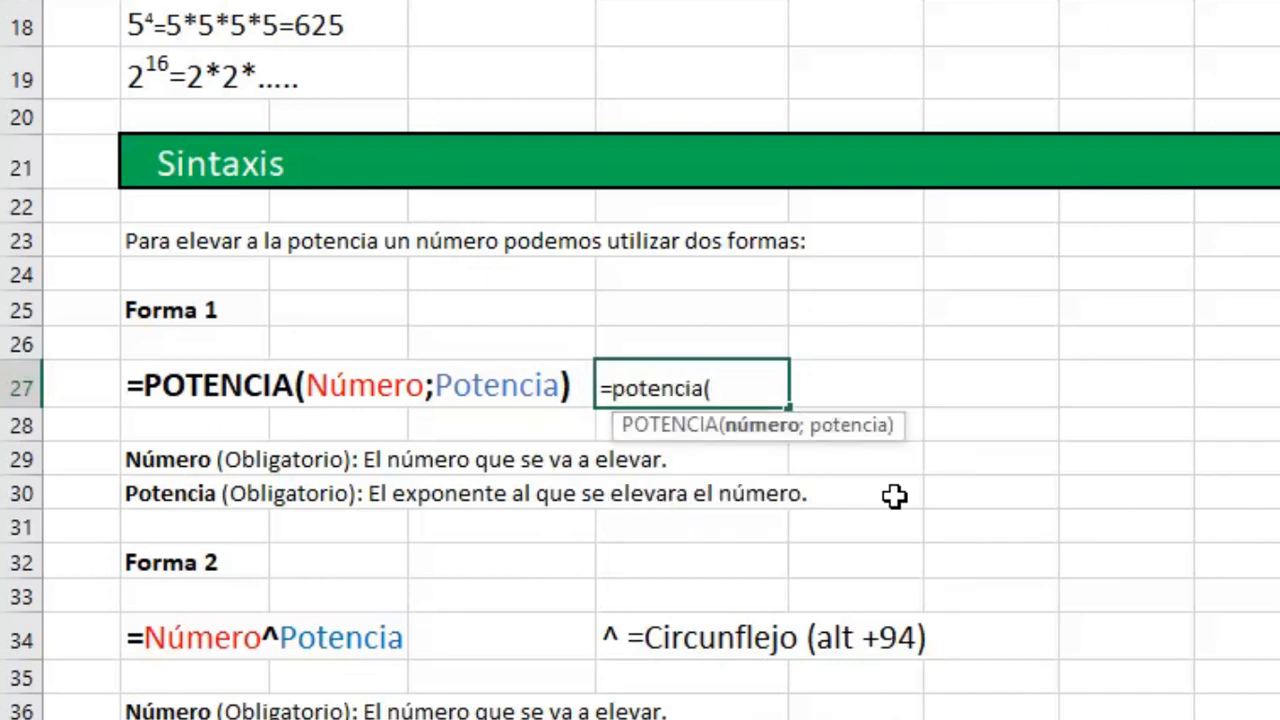
pyautogui.write('5;')
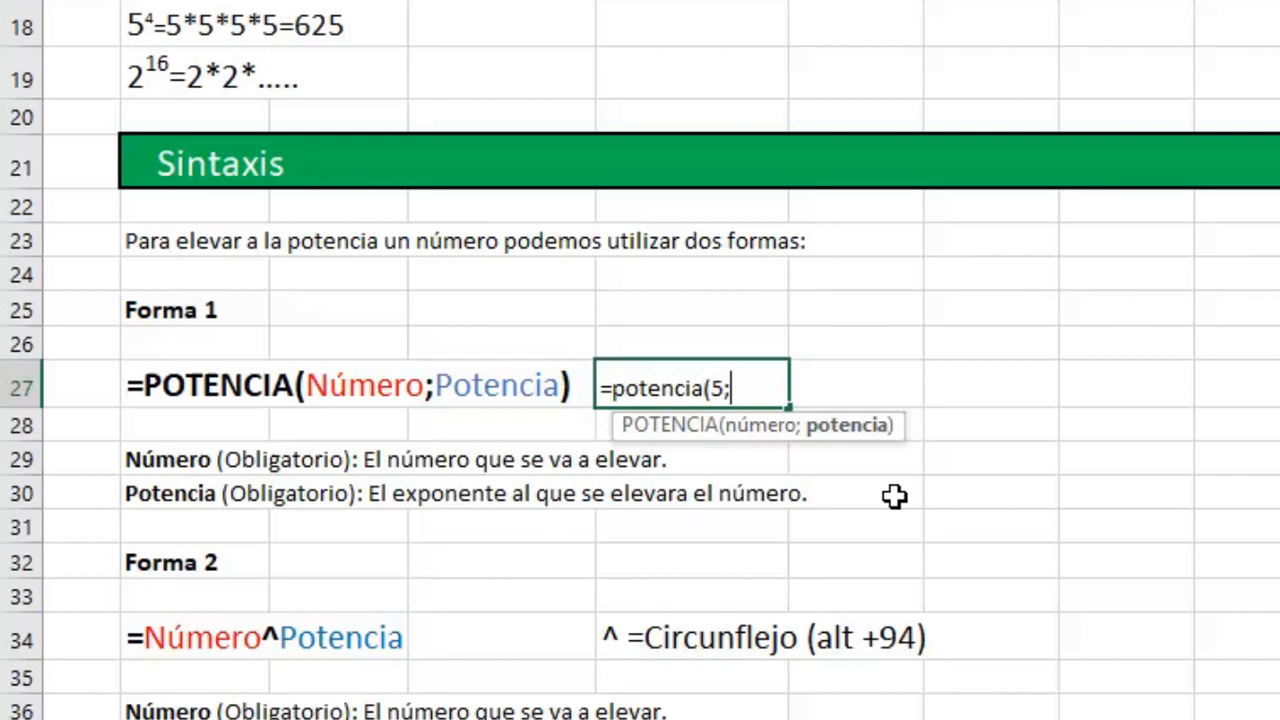
pyautogui.write('4')
pyautogui.click(721, 387)
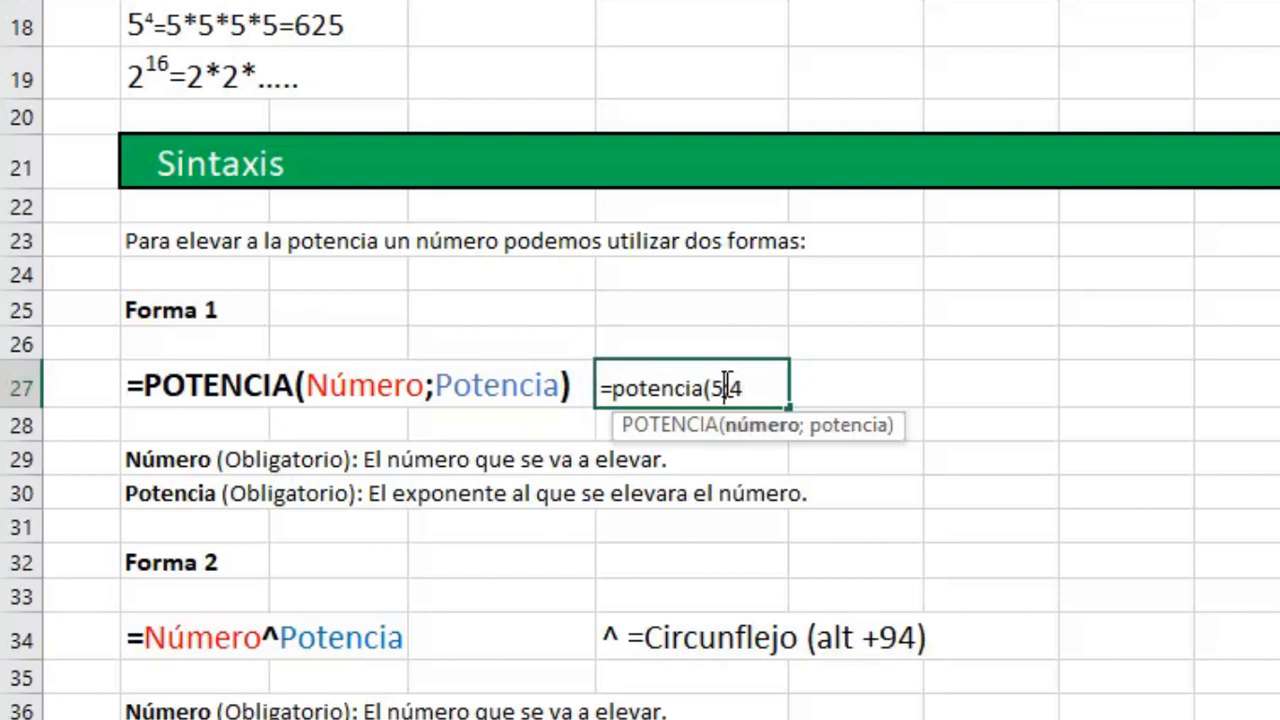
pyautogui.click(728, 387)
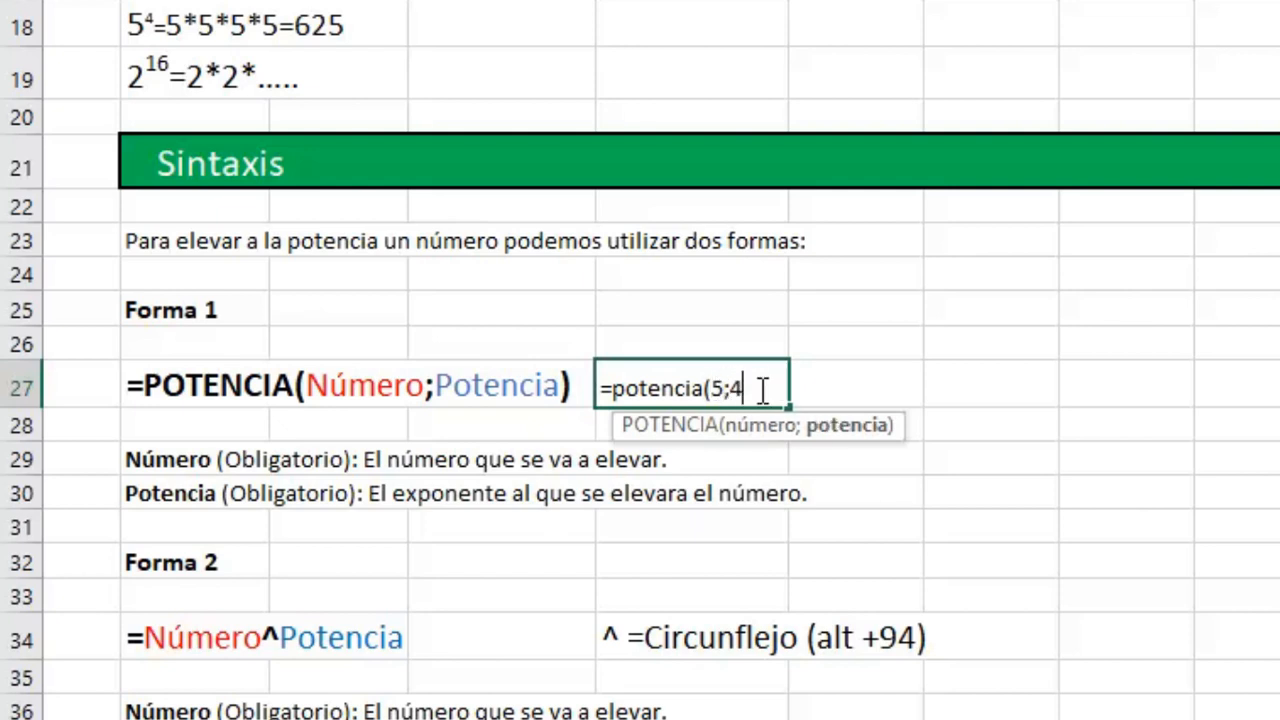
pyautogui.write(')')
pyautogui.press('Return')
pyautogui.press('Up')
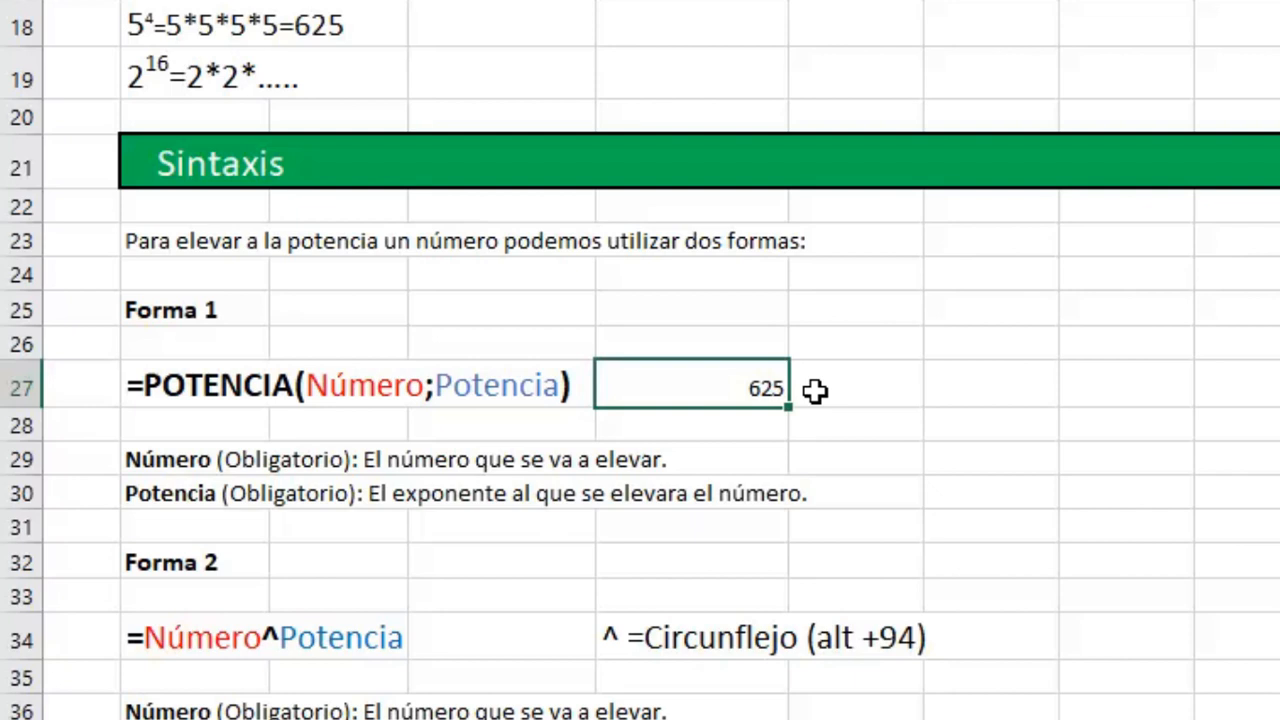
# - Go down to the Forma 2 section and examine the =Número^Potencia syntax in cell B34
pyautogui.press('Down')
pyautogui.press('Down')
pyautogui.press('Down')
pyautogui.press('Down')
pyautogui.press('Down')
pyautogui.press('Down')
pyautogui.press('Down')
pyautogui.press('Down')
pyautogui.press('Down')
pyautogui.press('Down')
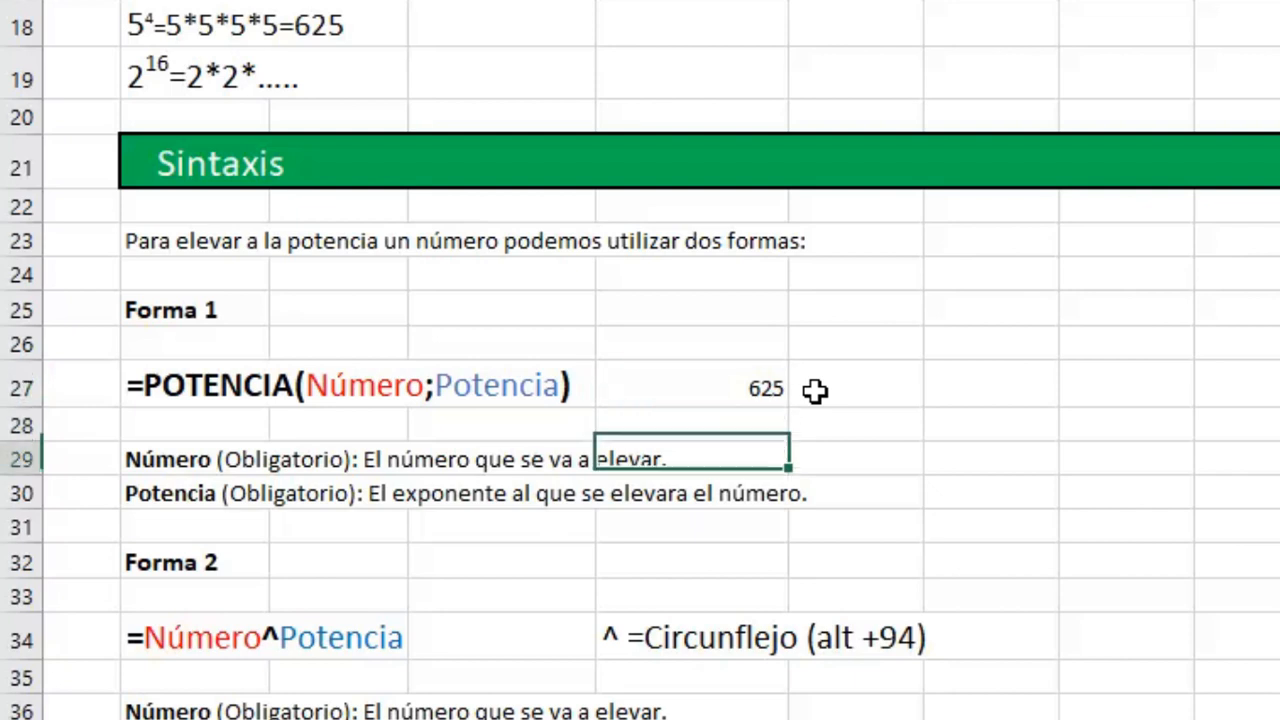
pyautogui.press('Down')
pyautogui.press('Down')
pyautogui.press('Down')
pyautogui.press('Down')
pyautogui.press('Up')
pyautogui.press('Up')
pyautogui.press('Up')
pyautogui.press('Up')
pyautogui.press('Up')
pyautogui.press('Up')
pyautogui.press('Up')
pyautogui.press('Up')
pyautogui.press('Up')
pyautogui.press('Left')
pyautogui.press('Left')
pyautogui.press('Left')
pyautogui.press('Left')
pyautogui.press('Down')
pyautogui.press('Down')
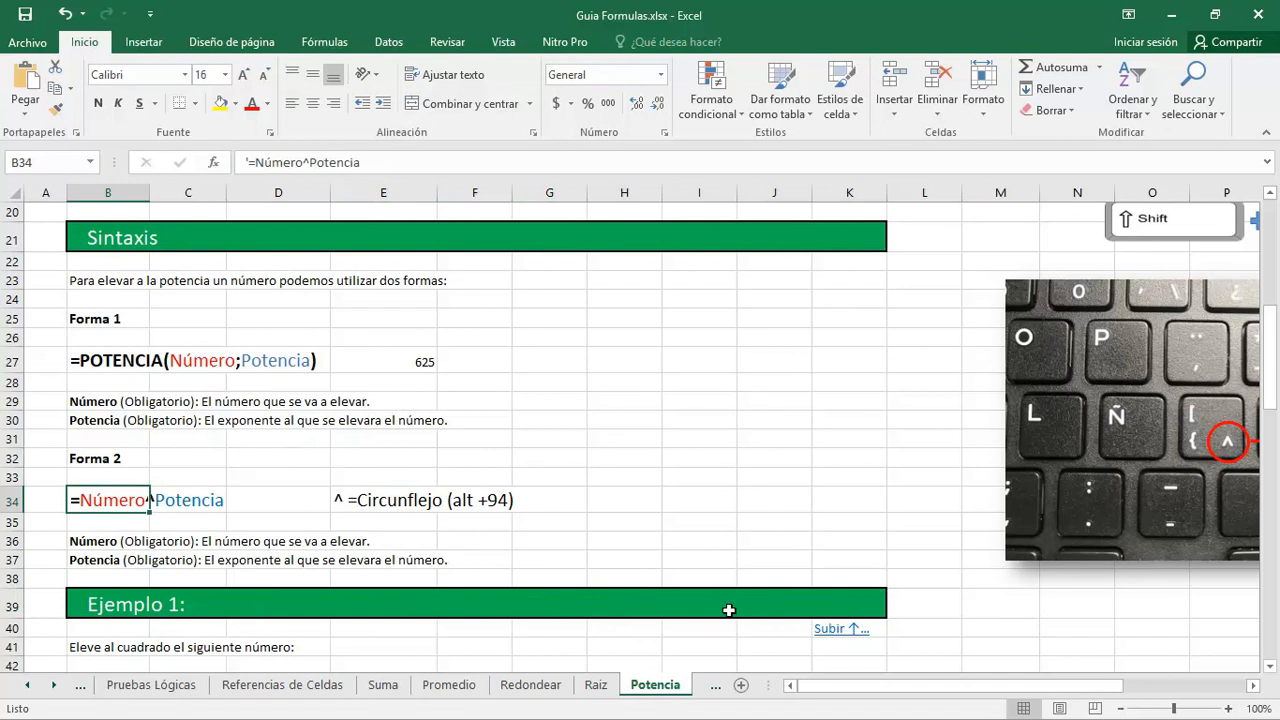
# - View the circumflex key pictures beside the syntax section and shift the Alt Gr key picture slightly to the left
pyautogui.moveTo(888, 686); pyautogui.dragTo(988, 688)
pyautogui.scroll(1, 964, 618)
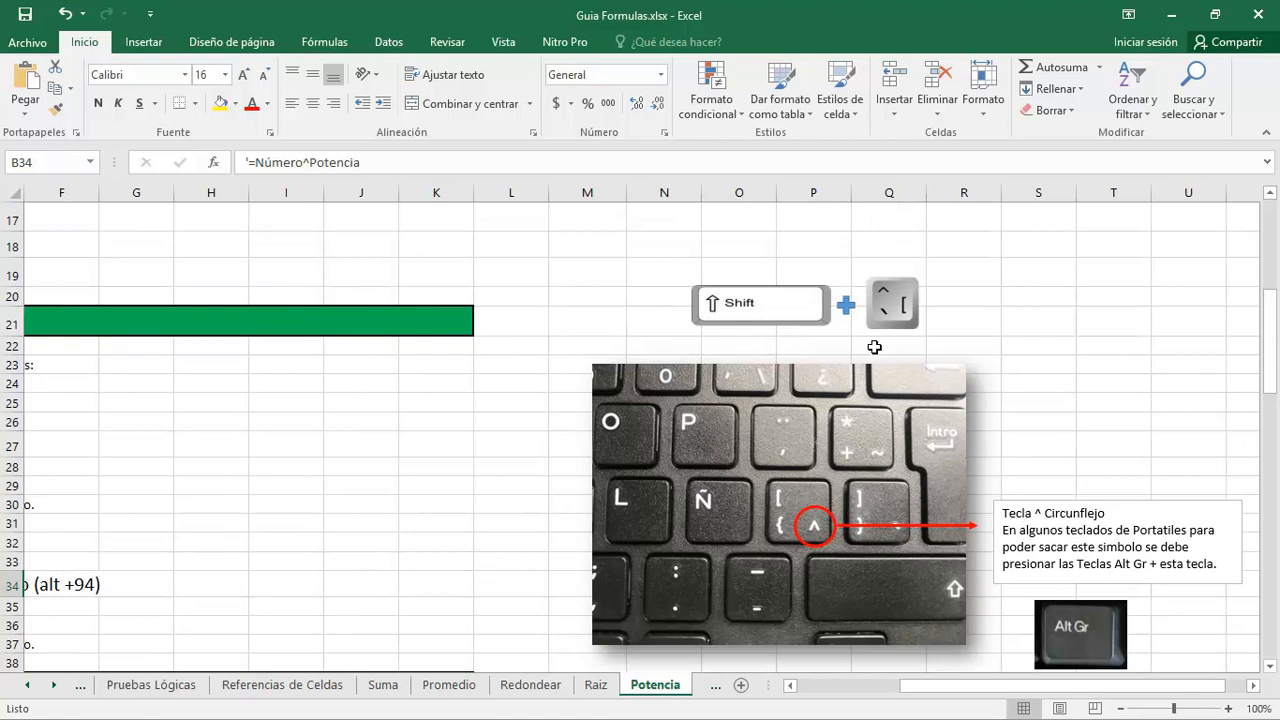
pyautogui.click(888, 285)
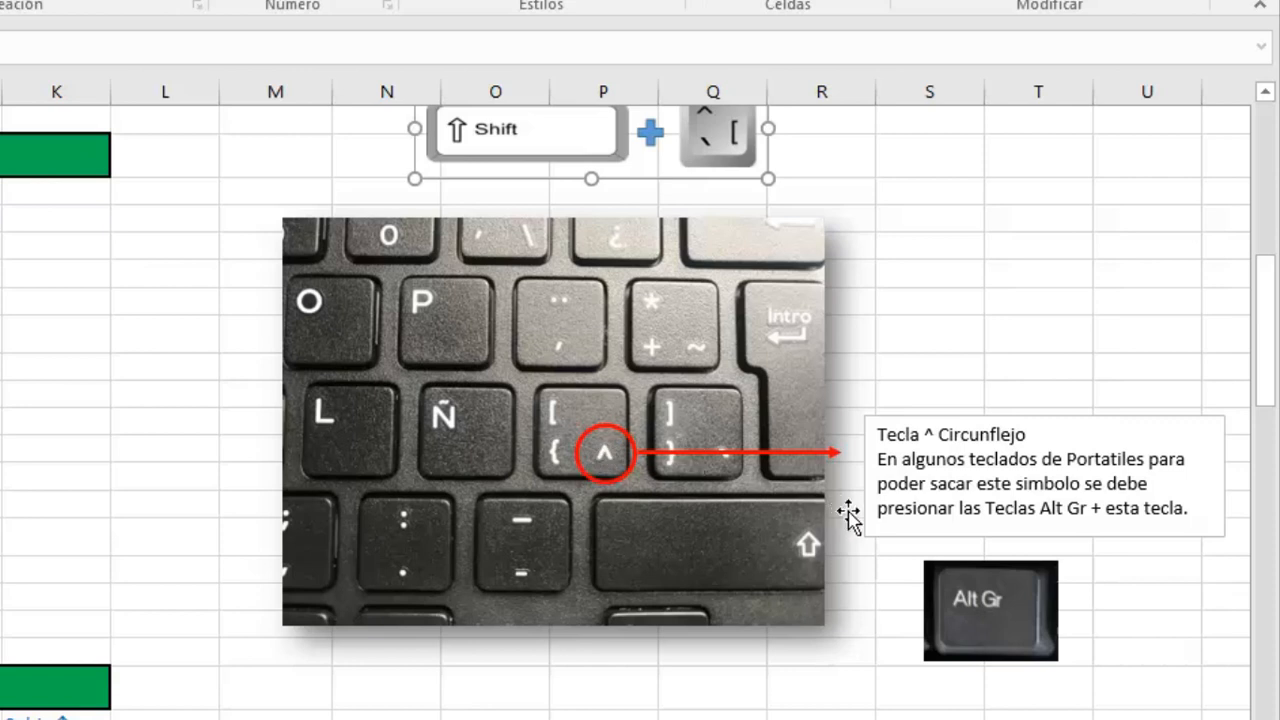
pyautogui.moveTo(964, 600); pyautogui.dragTo(941, 601)
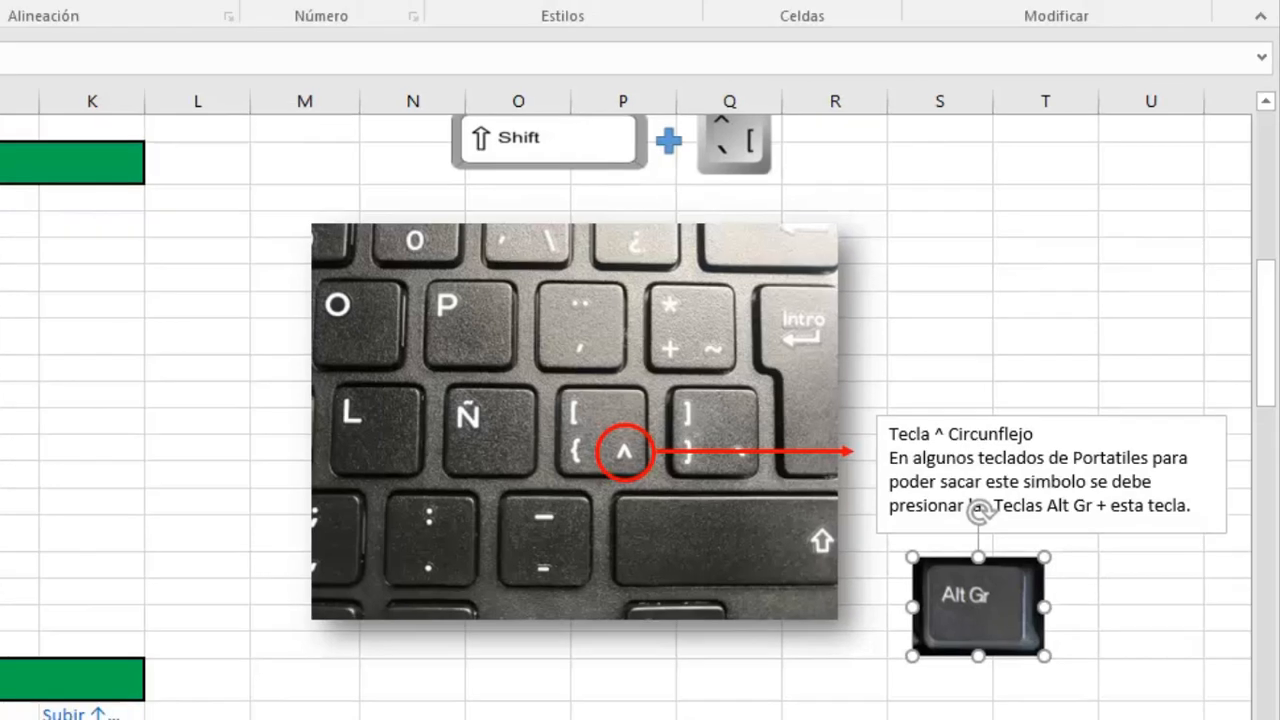
# - Return to the syntax section and examine the Forma 2 syntax in row 34 and the POTENCIA formula in cell E27
pyautogui.moveTo(945, 688); pyautogui.dragTo(804, 688)
pyautogui.click(556, 457)
pyautogui.click(356, 472)
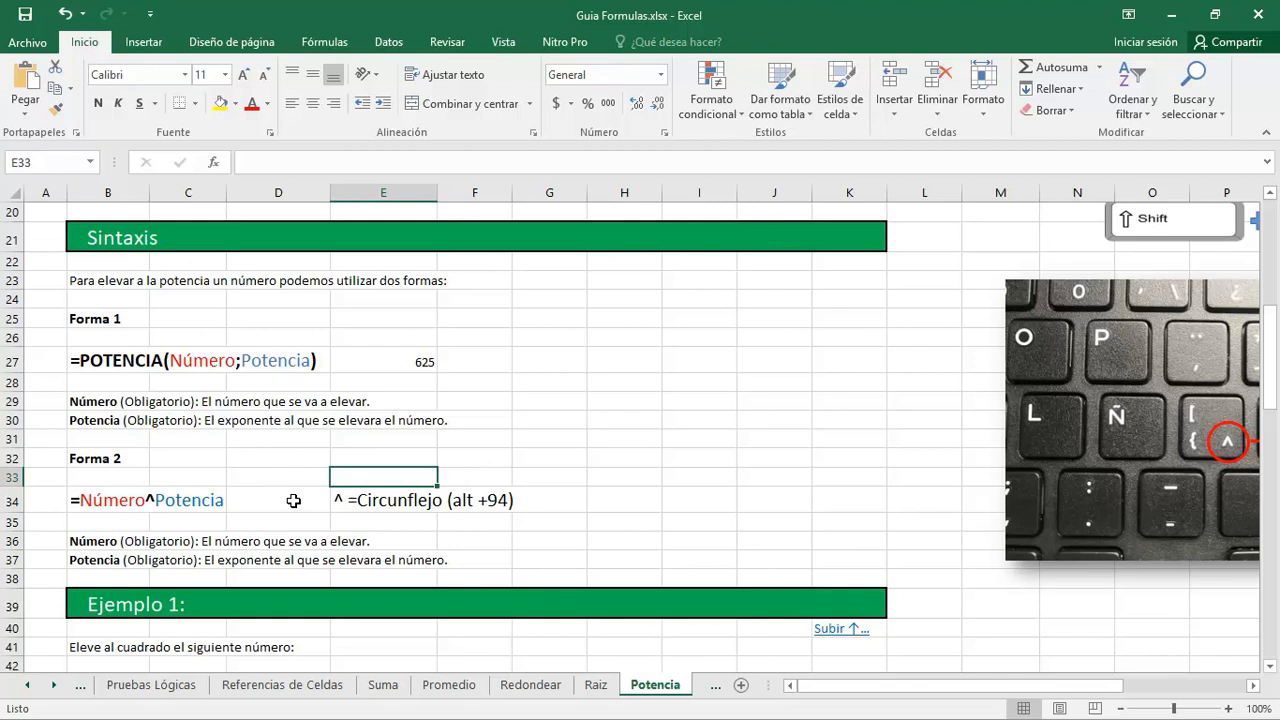
pyautogui.scroll(-1, 288, 494)
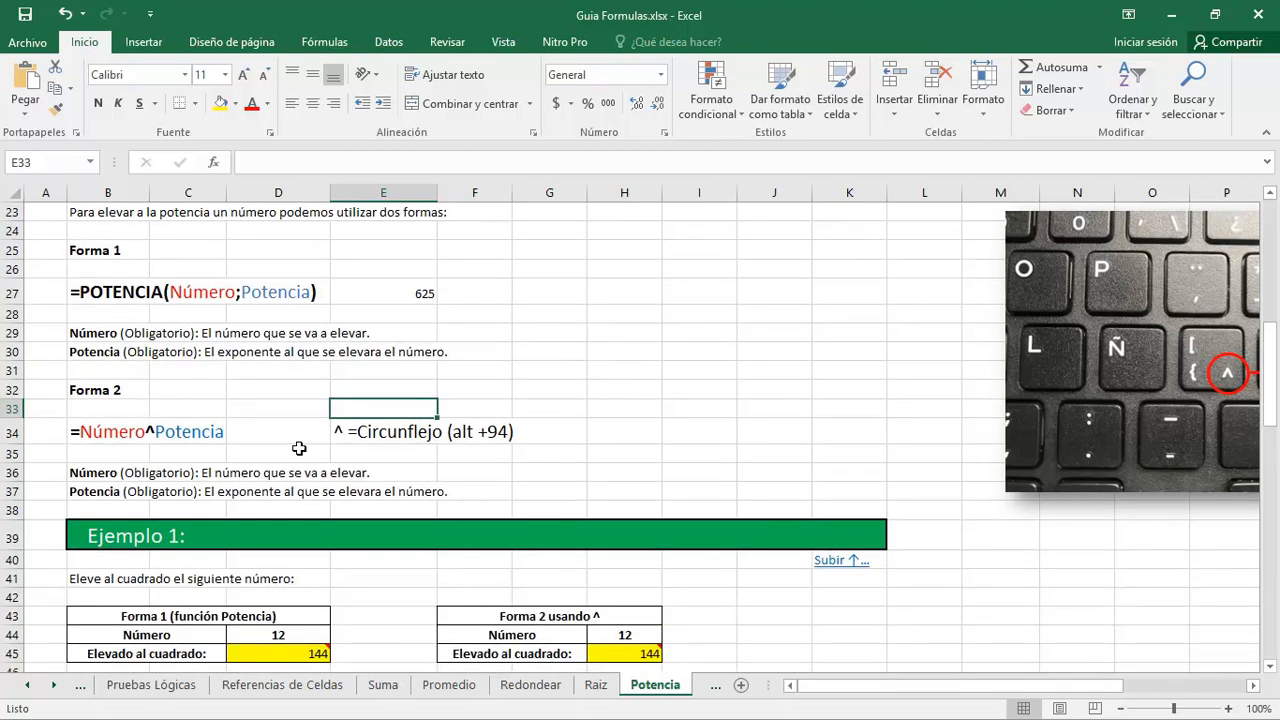
pyautogui.click(279, 429)
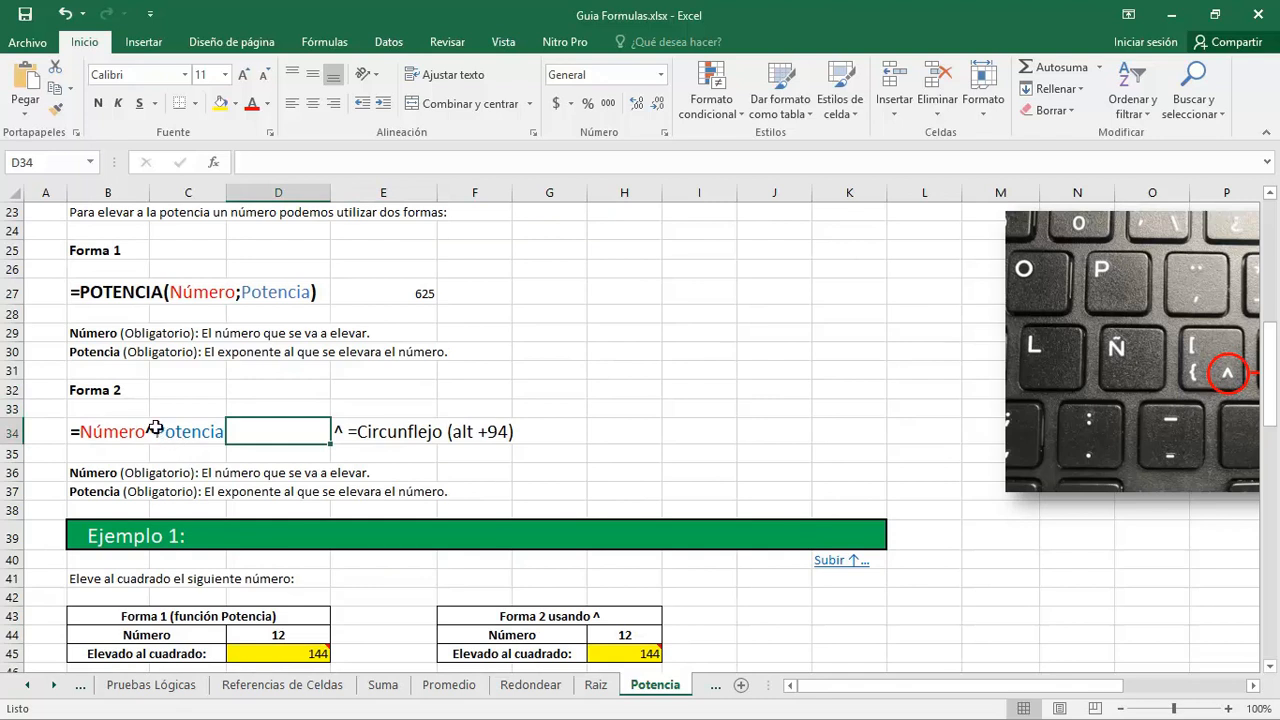
pyautogui.click(566, 428)
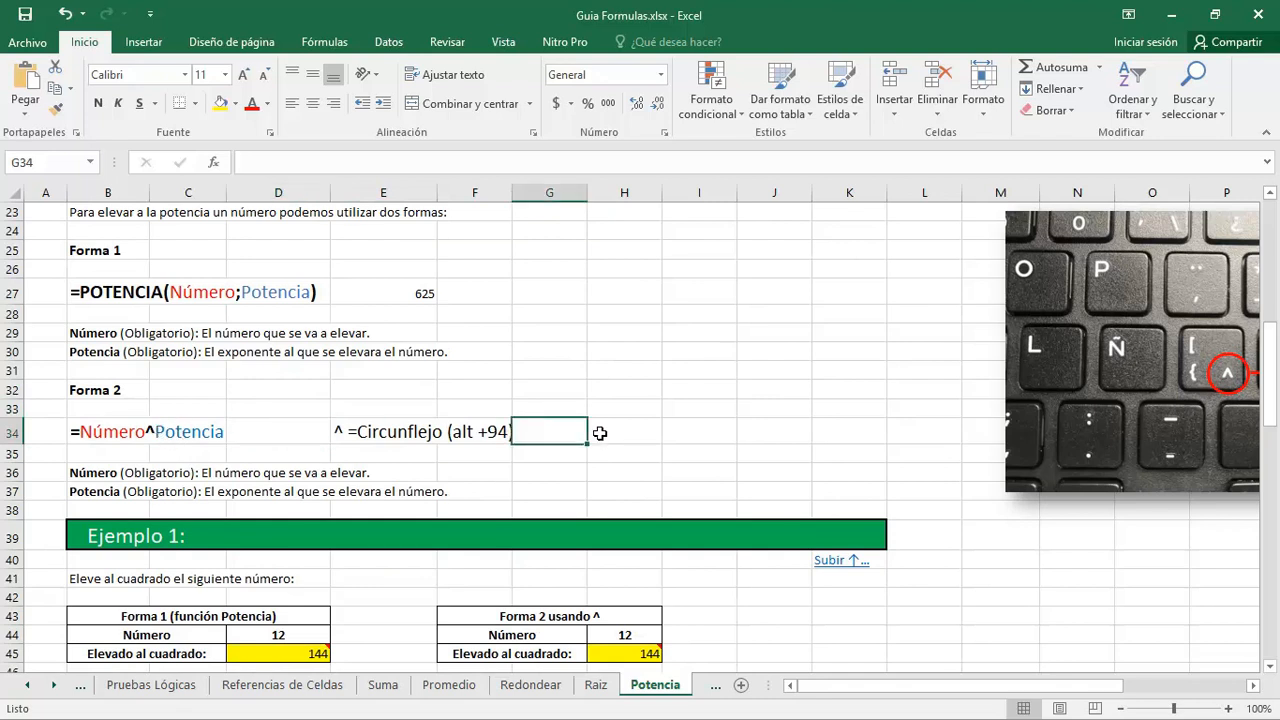
pyautogui.click(424, 292)
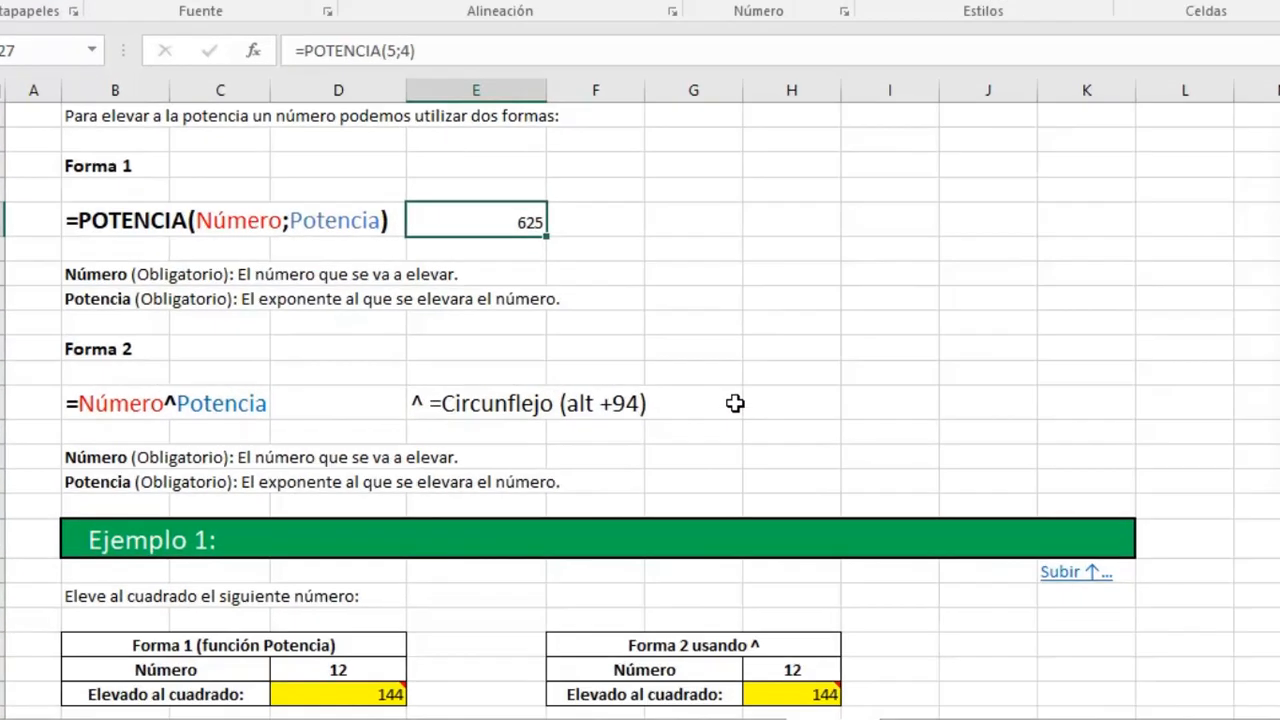
# - Calculate 5 to the power of 4 in cell H34 with the formula =5^4
pyautogui.click(610, 439)
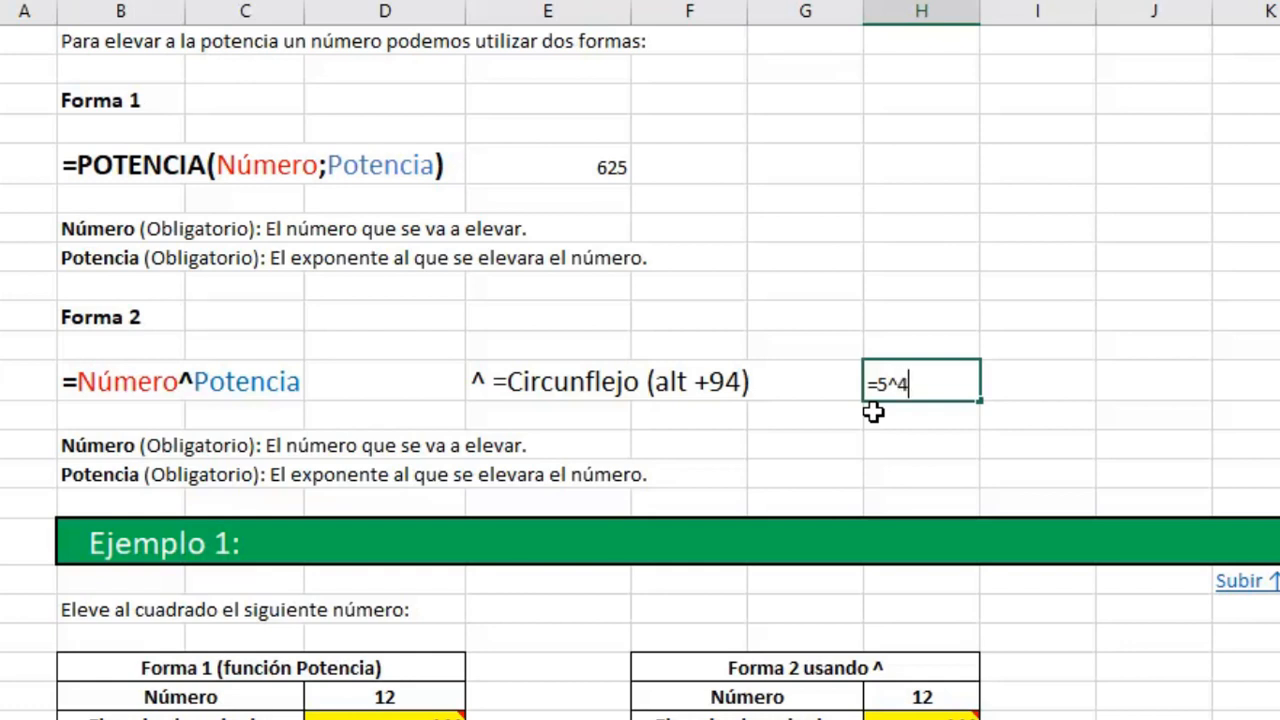
pyautogui.press('Return')
pyautogui.press('Up')
pyautogui.press('F2')
pyautogui.press('Left')
pyautogui.press('Return')
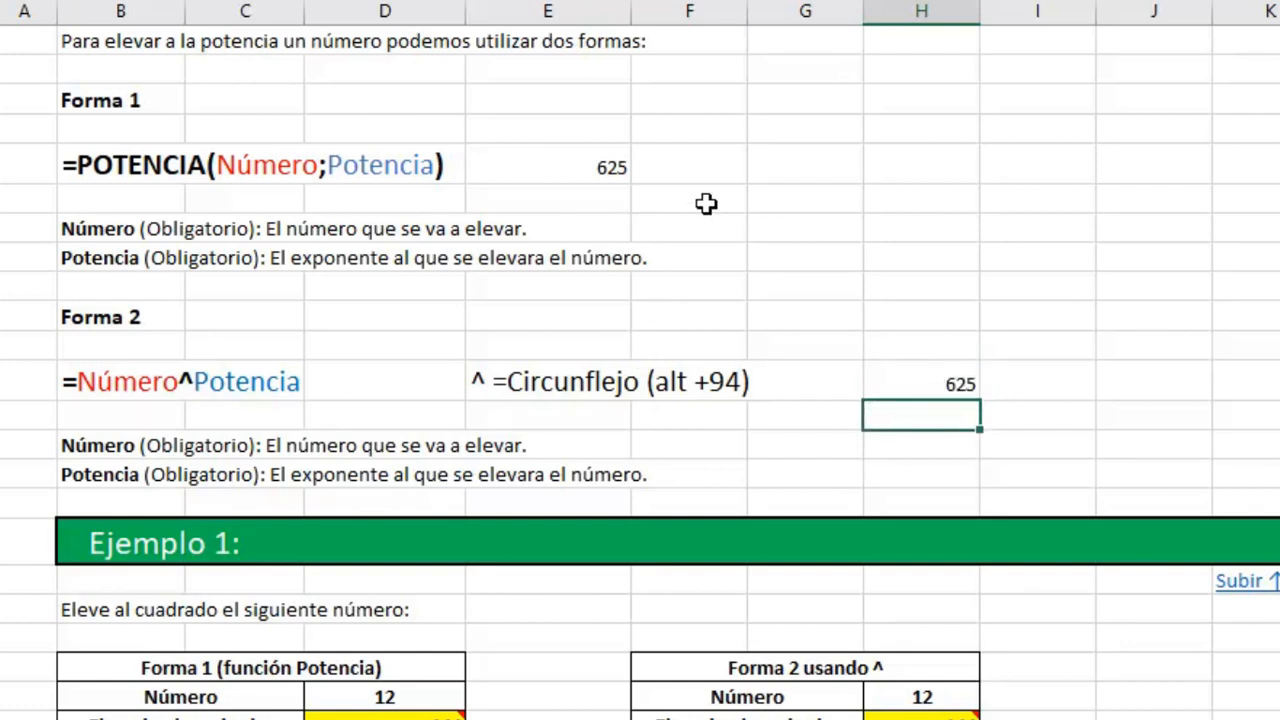
# - Clear the Forma 1 and Forma 2 result cells D45 and H45 in Ejemplo 1
pyautogui.scroll(-2, 752, 265)
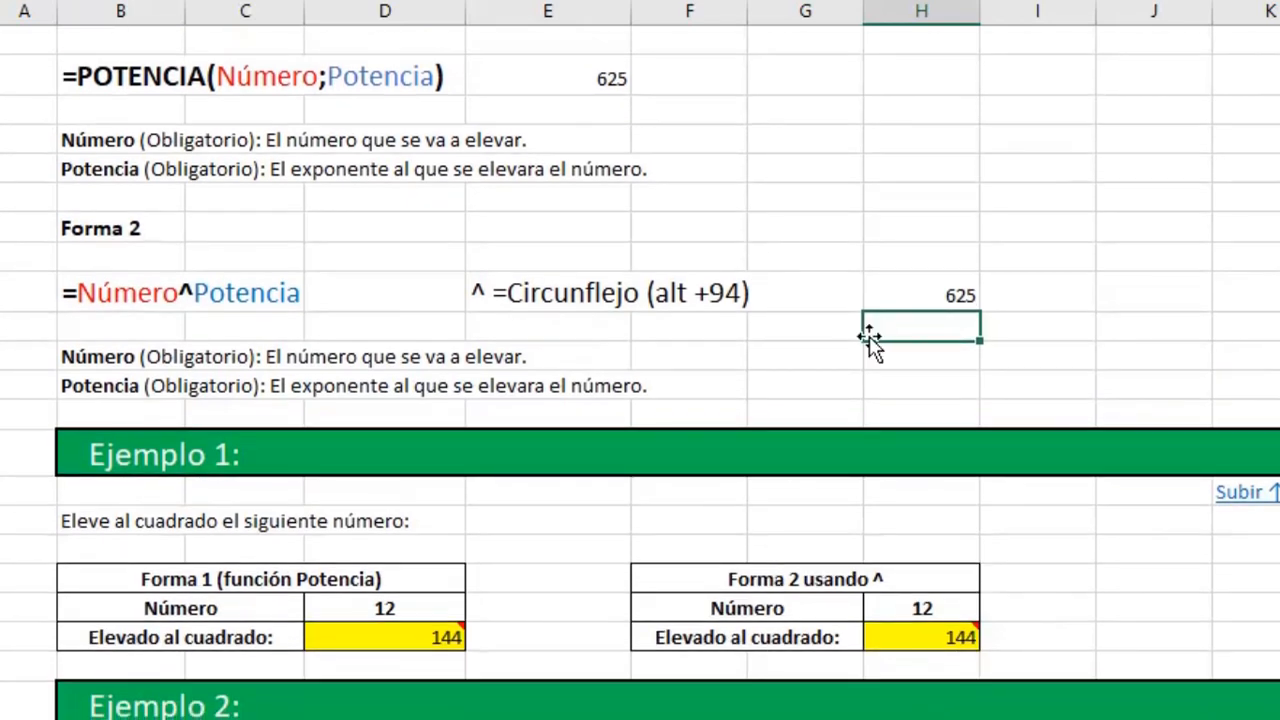
pyautogui.scroll(-2, 980, 325)
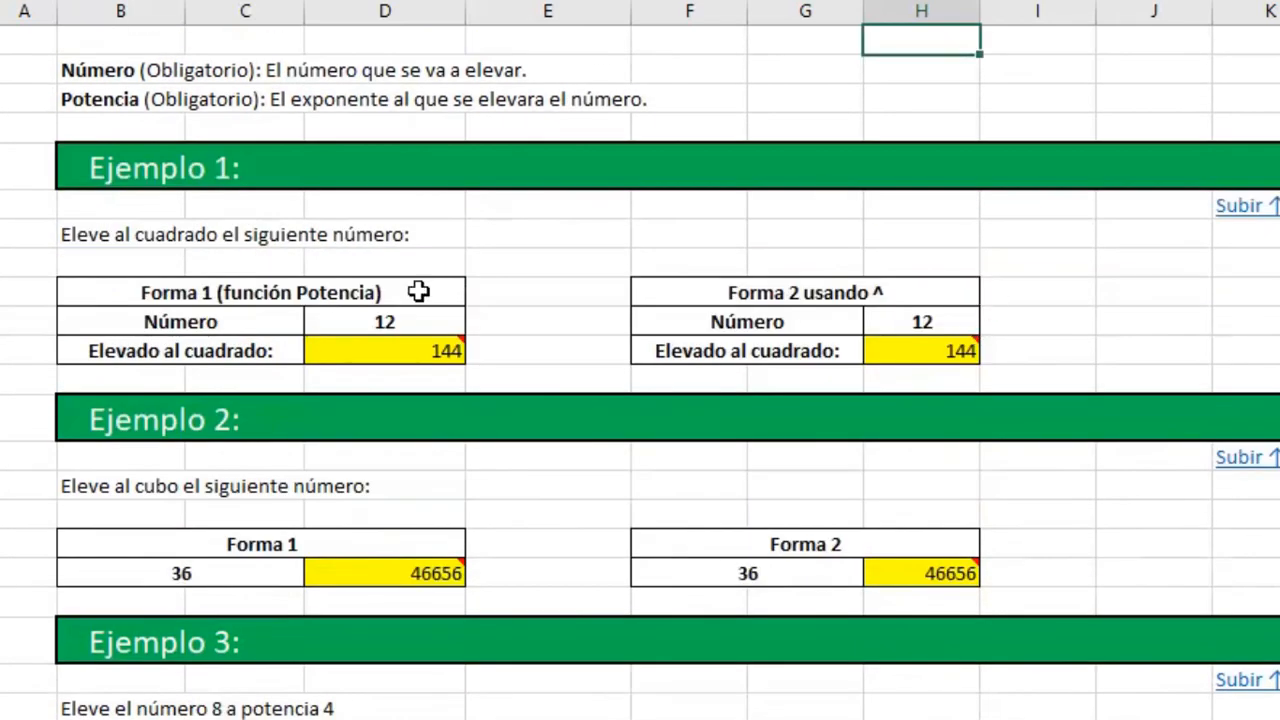
pyautogui.click(434, 347)
pyautogui.press('Delete')
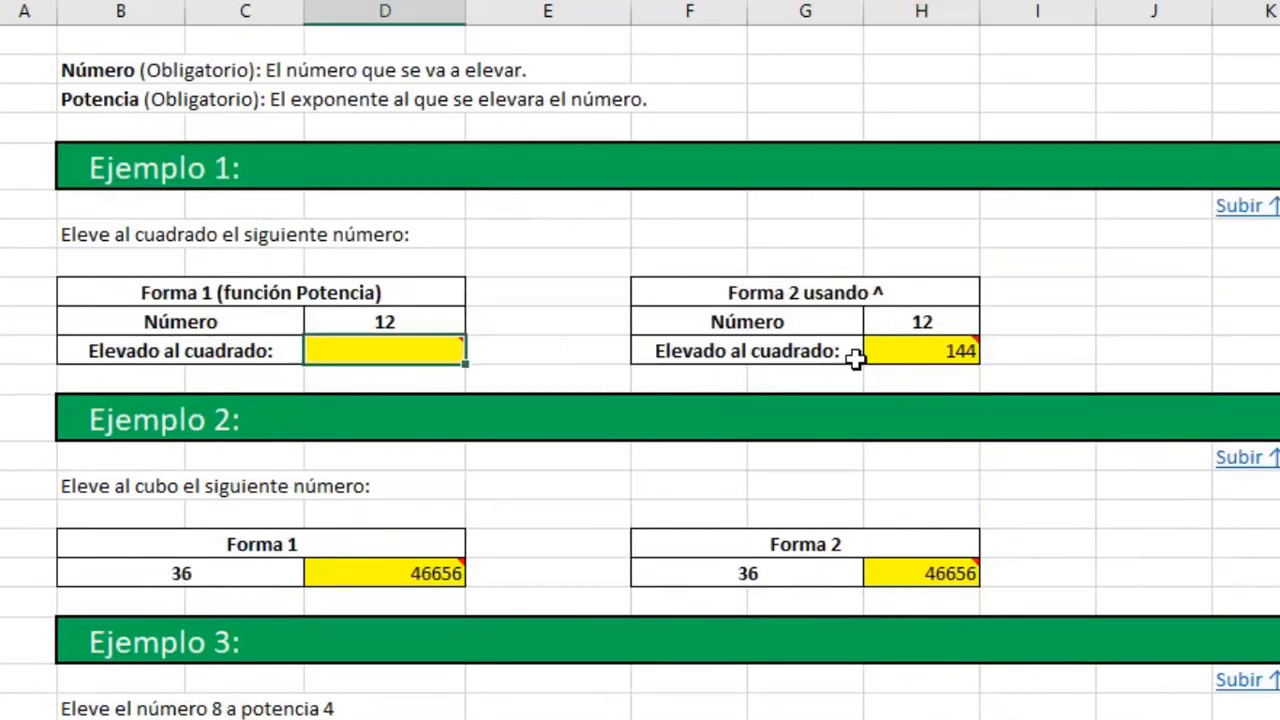
pyautogui.click(918, 364)
pyautogui.press('Delete')
# - Square the Forma 1 number of Ejemplo 1 in cell D45 with the formula =POTENCIA(D44;2)
pyautogui.click(368, 346)
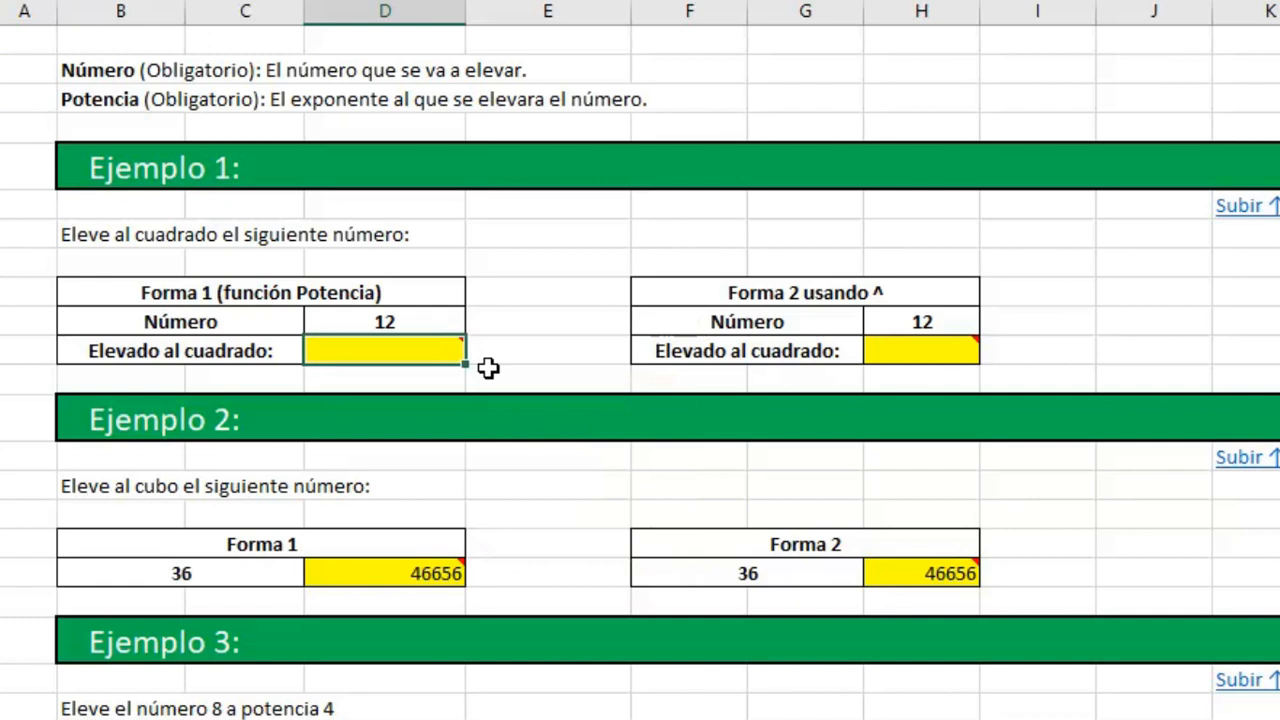
pyautogui.write('=potencia(')
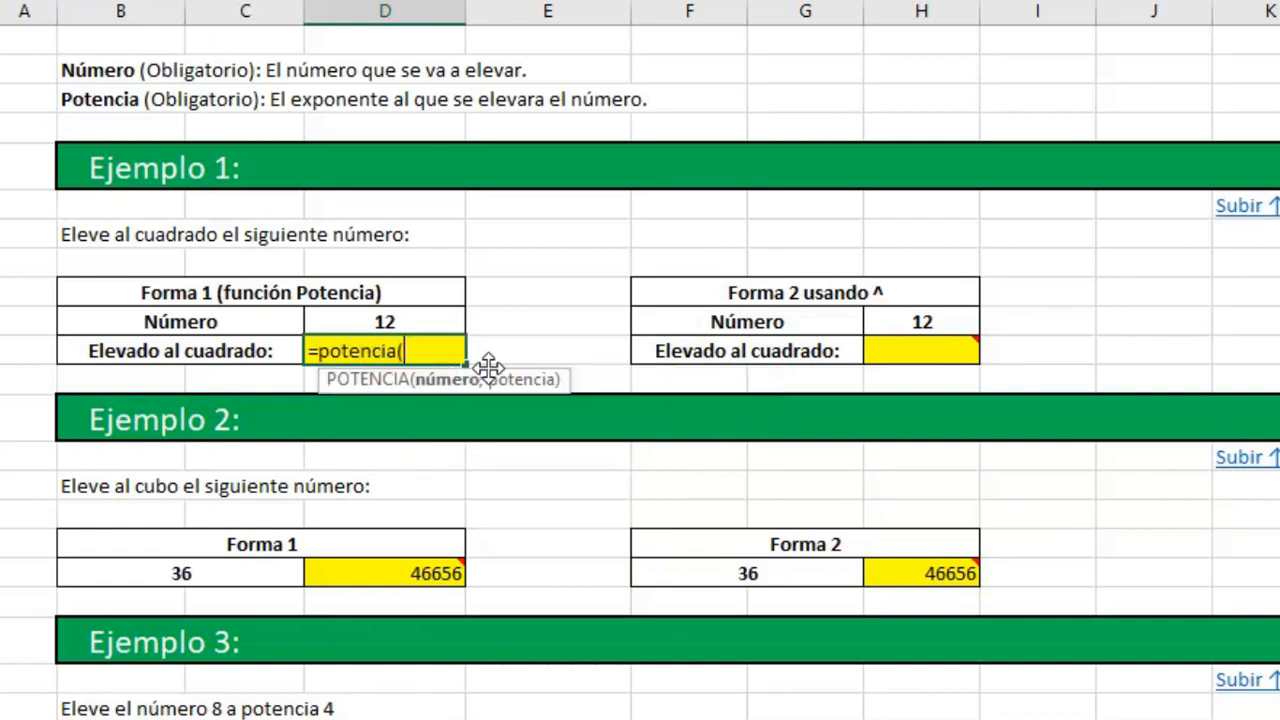
pyautogui.click(402, 316)
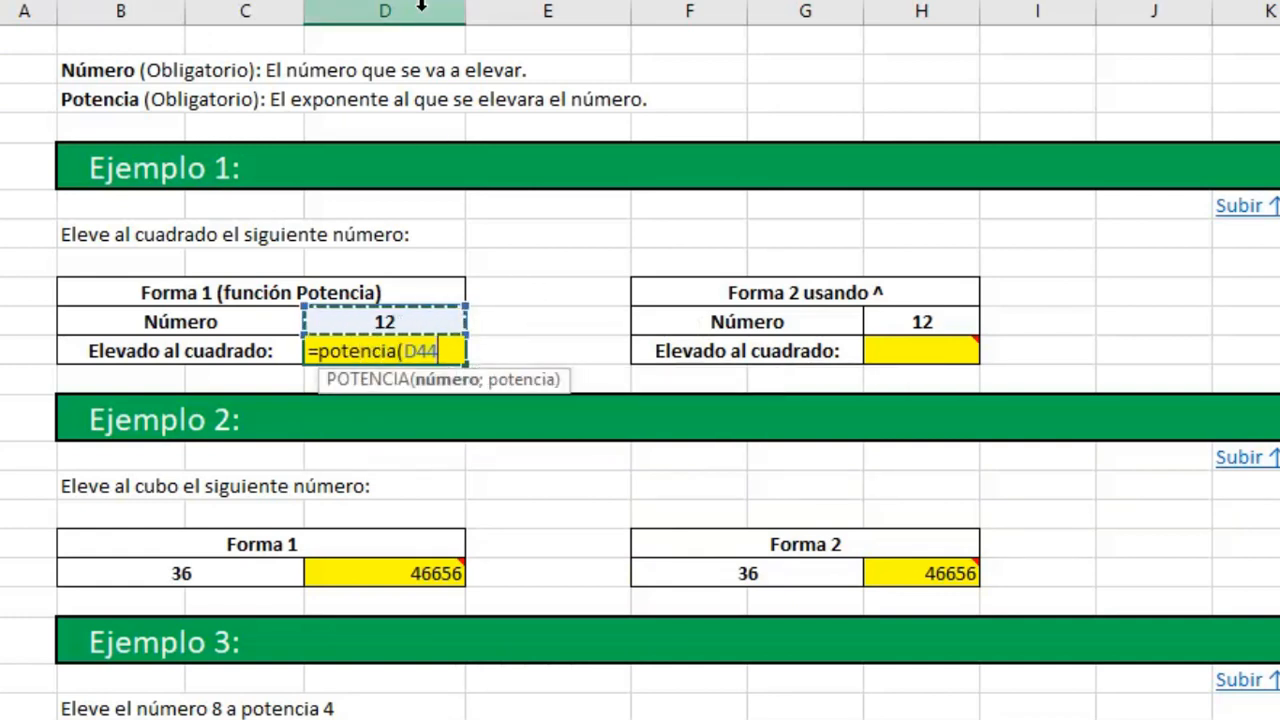
pyautogui.write(';2')
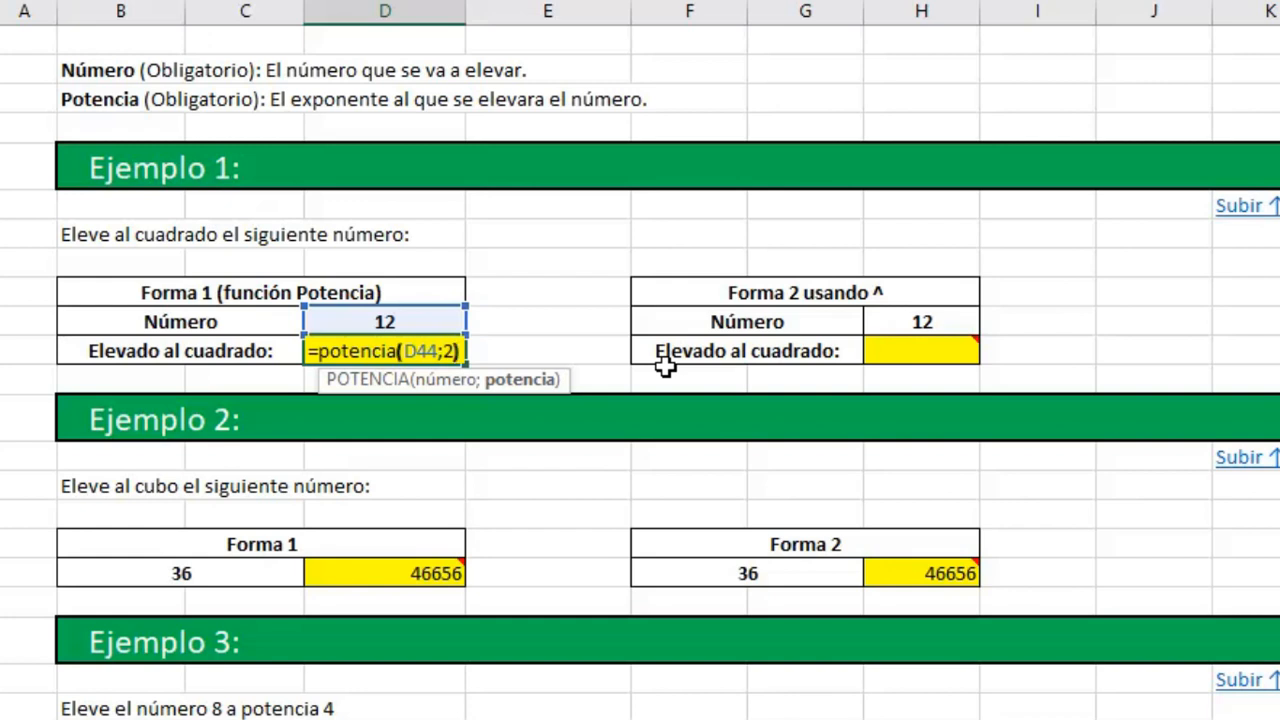
pyautogui.press('Return')
pyautogui.press('Up')
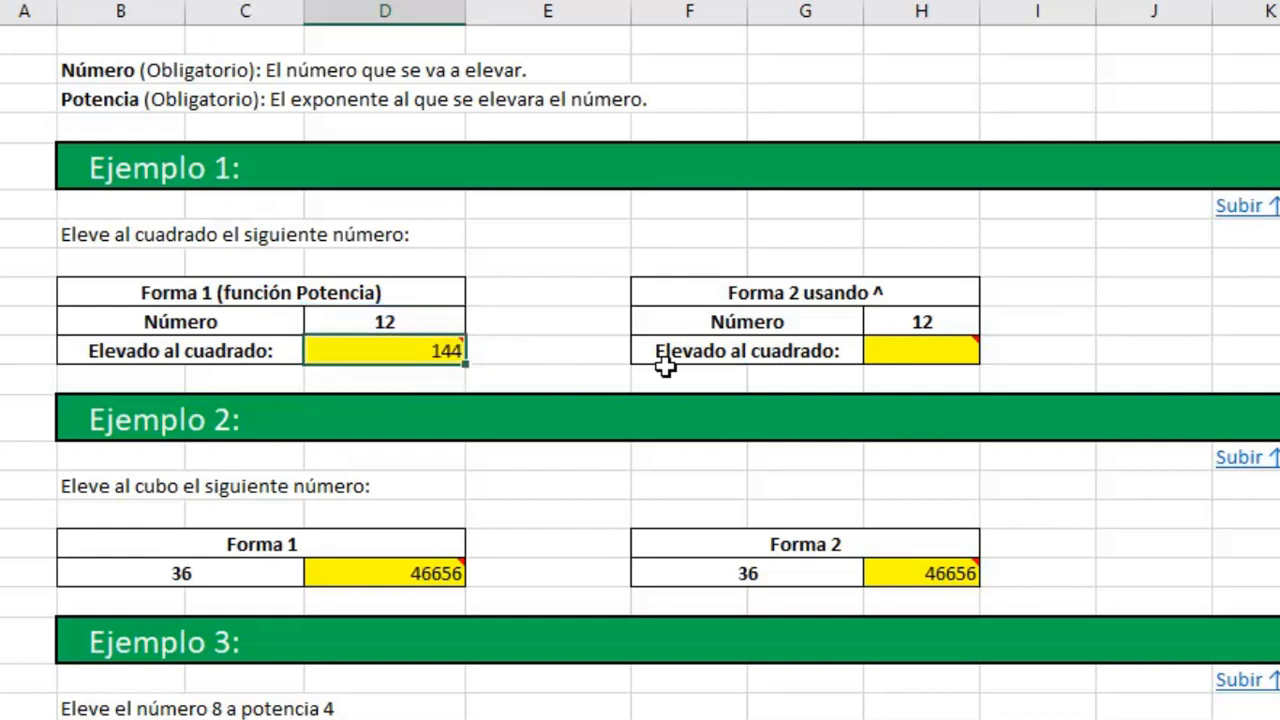
# - Square the Forma 2 number of Ejemplo 1 in cell H45 with the formula =H44^2
pyautogui.press('Right')
pyautogui.press('Right')
pyautogui.press('Right')
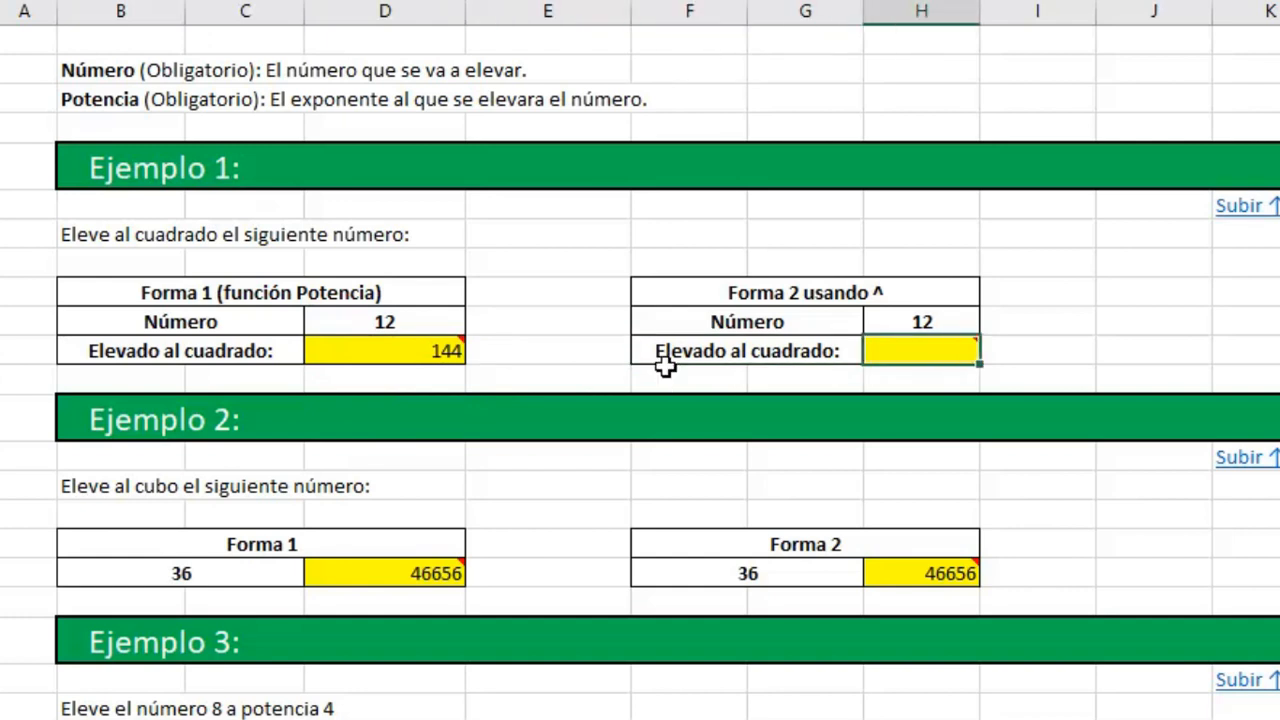
pyautogui.write('=')
pyautogui.click(923, 322)
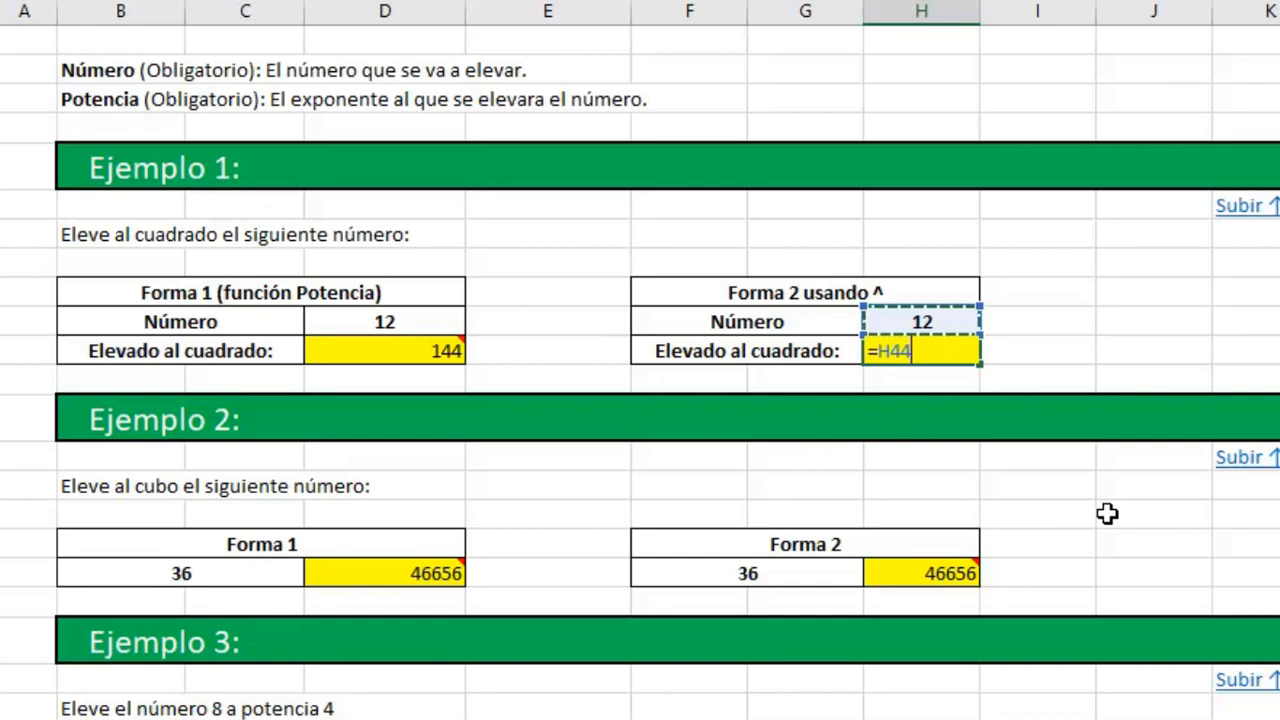
pyautogui.write('^2')
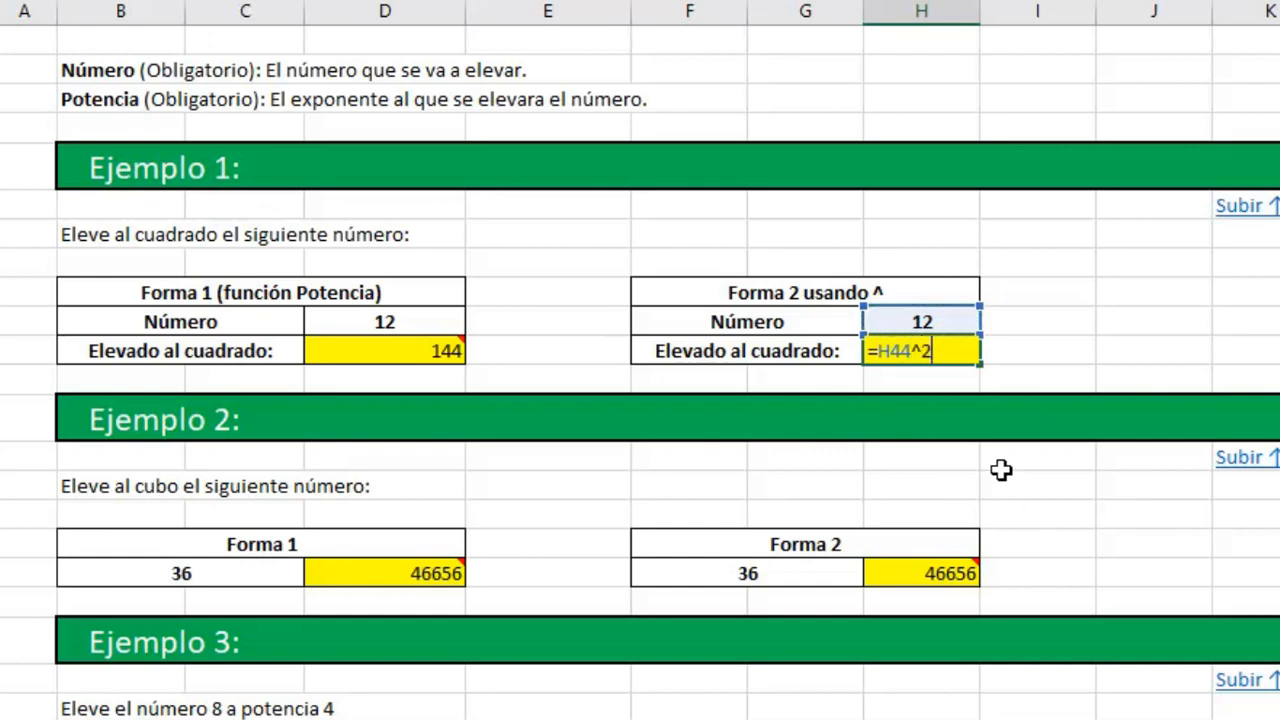
pyautogui.moveTo(920, 362)
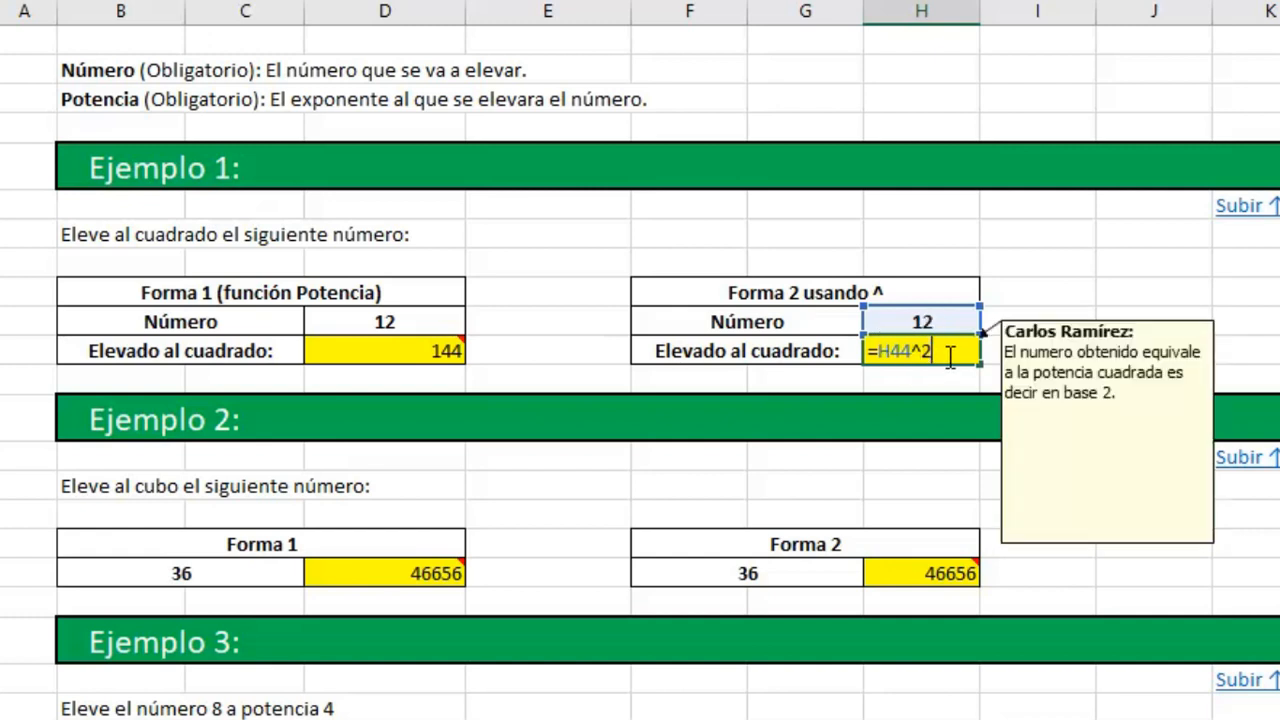
pyautogui.press('Return')
# - Clear the Forma 1 and Forma 2 result cells D52 and H52 in Ejemplo 2
pyautogui.scroll(-1, 591, 466)
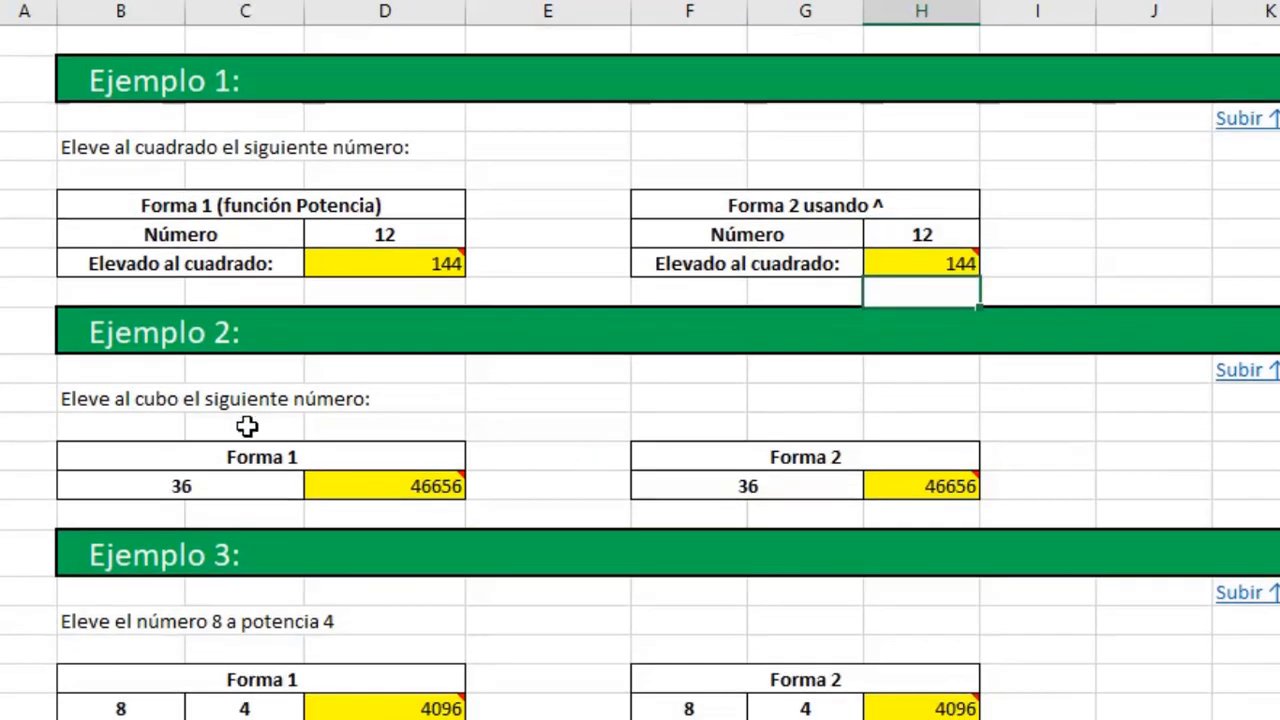
pyautogui.click(368, 488)
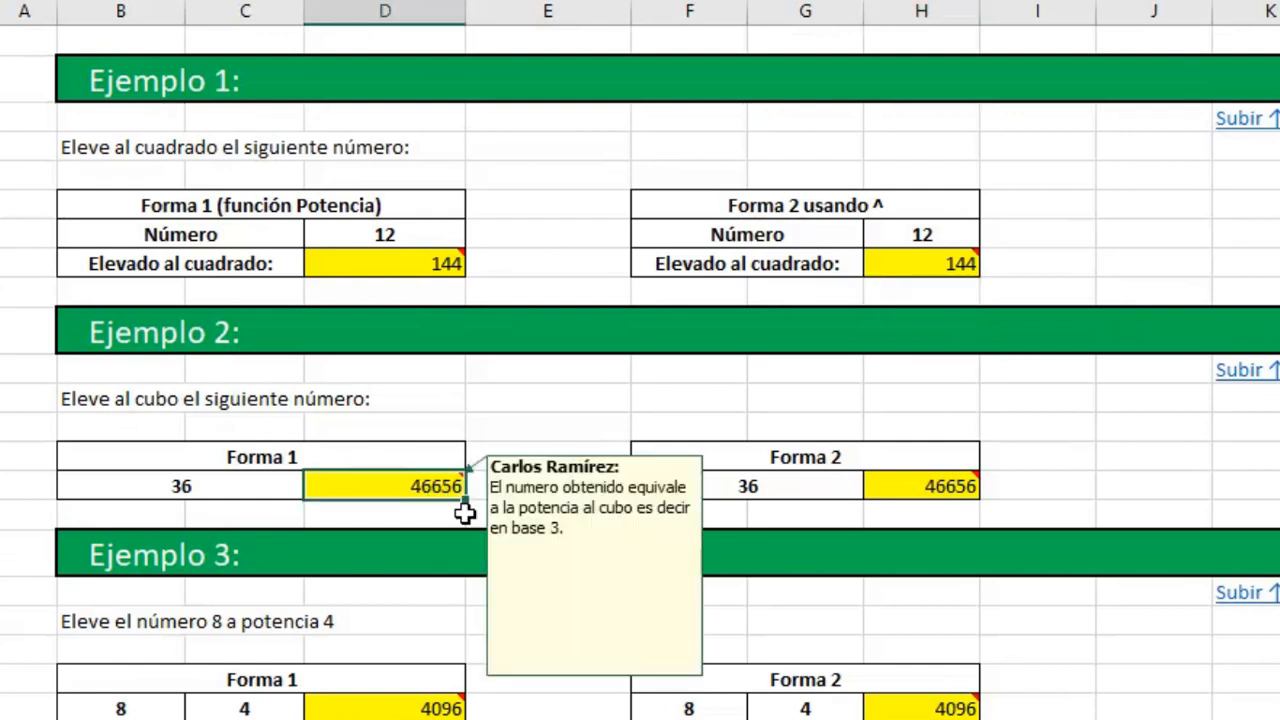
pyautogui.press('Delete')
pyautogui.click(900, 486)
pyautogui.press('Delete')
# - Cube the Forma 1 number of Ejemplo 2 in cell D52 with the formula =POTENCIA(B52;3)
pyautogui.click(406, 492)
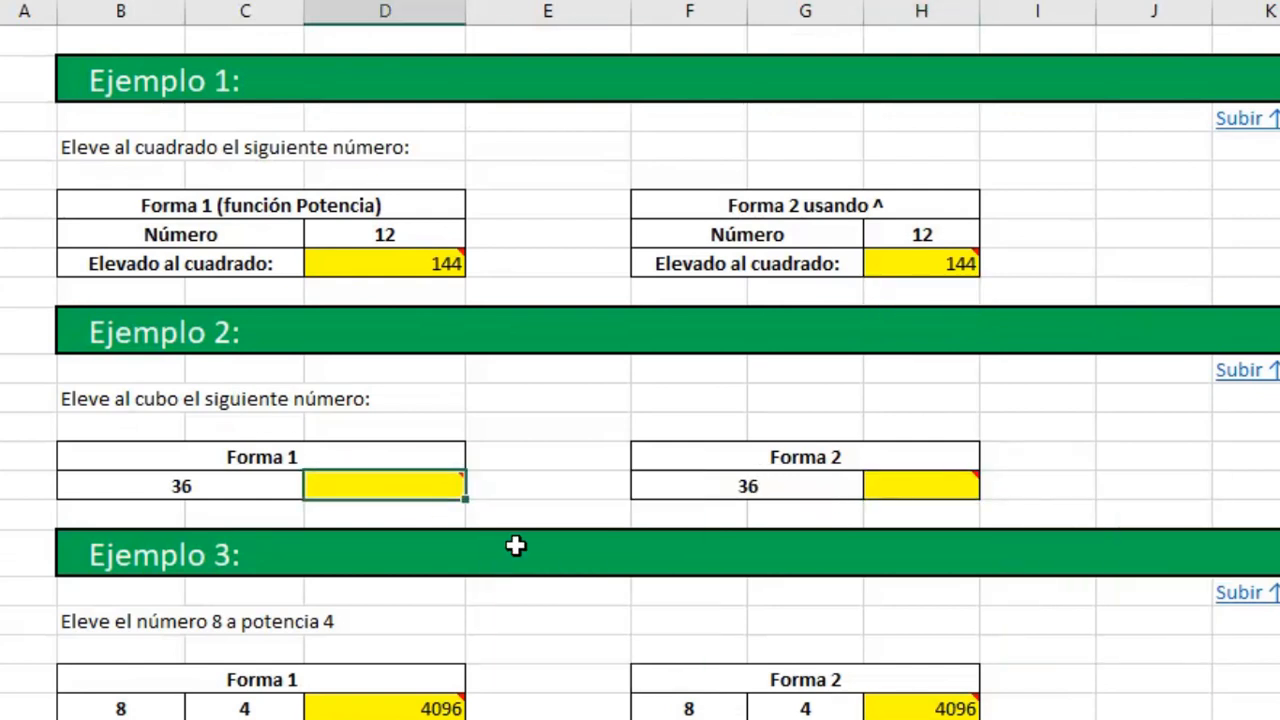
pyautogui.write('=potencia(')
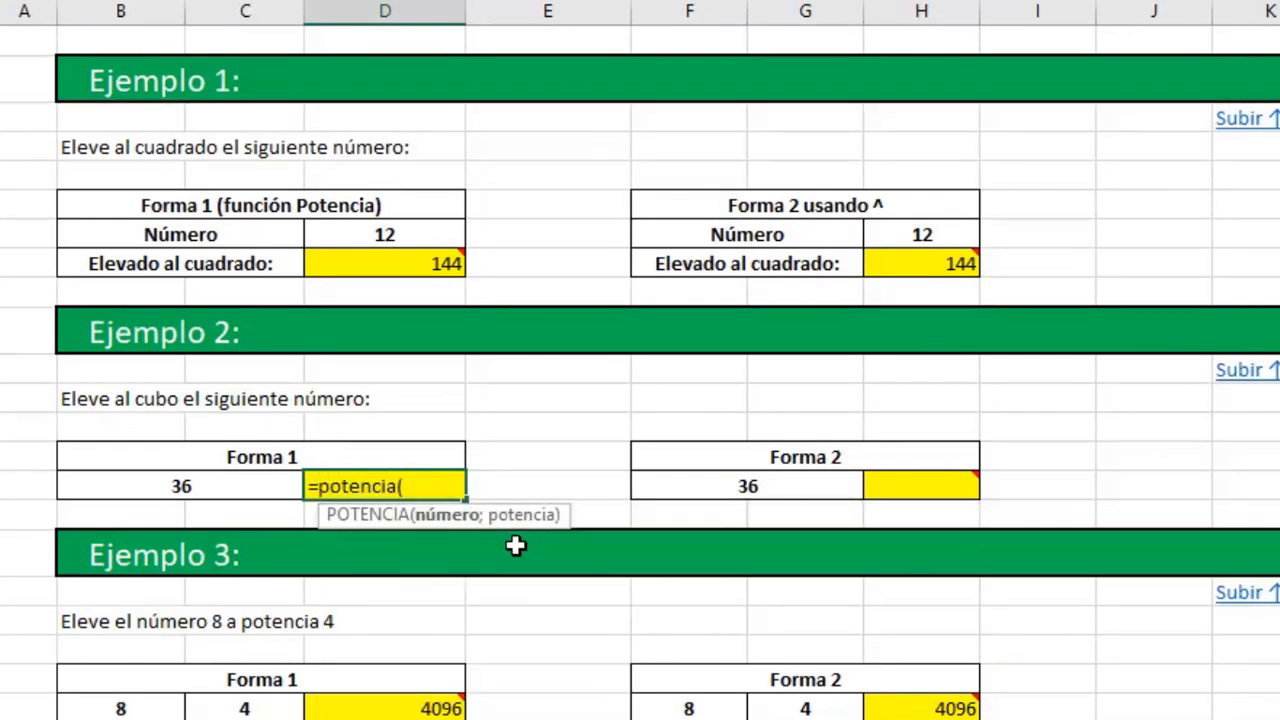
pyautogui.click(176, 484)
pyautogui.write(';3)')
pyautogui.press('Return')
pyautogui.press('Up')
# - Cube the Forma 2 number of Ejemplo 2 in cell H52 with the formula =F52^3
pyautogui.press('Right')
pyautogui.press('Right')
pyautogui.press('Right')
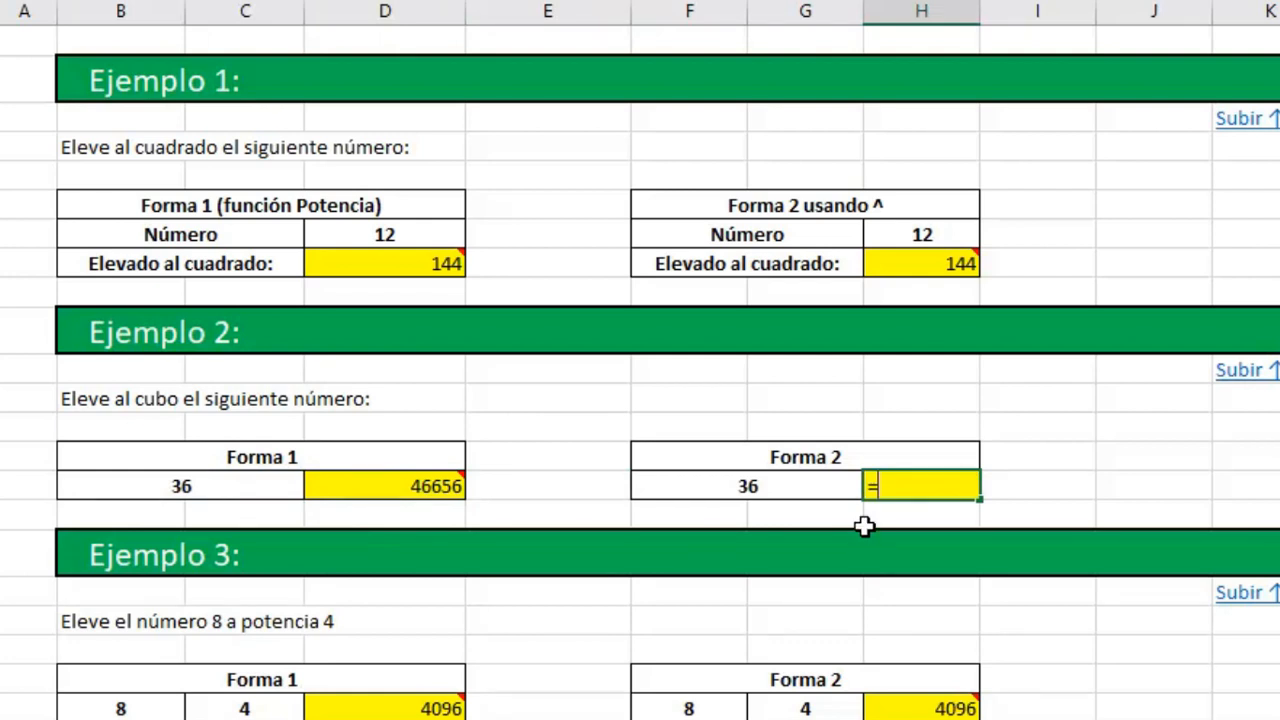
pyautogui.click(810, 484)
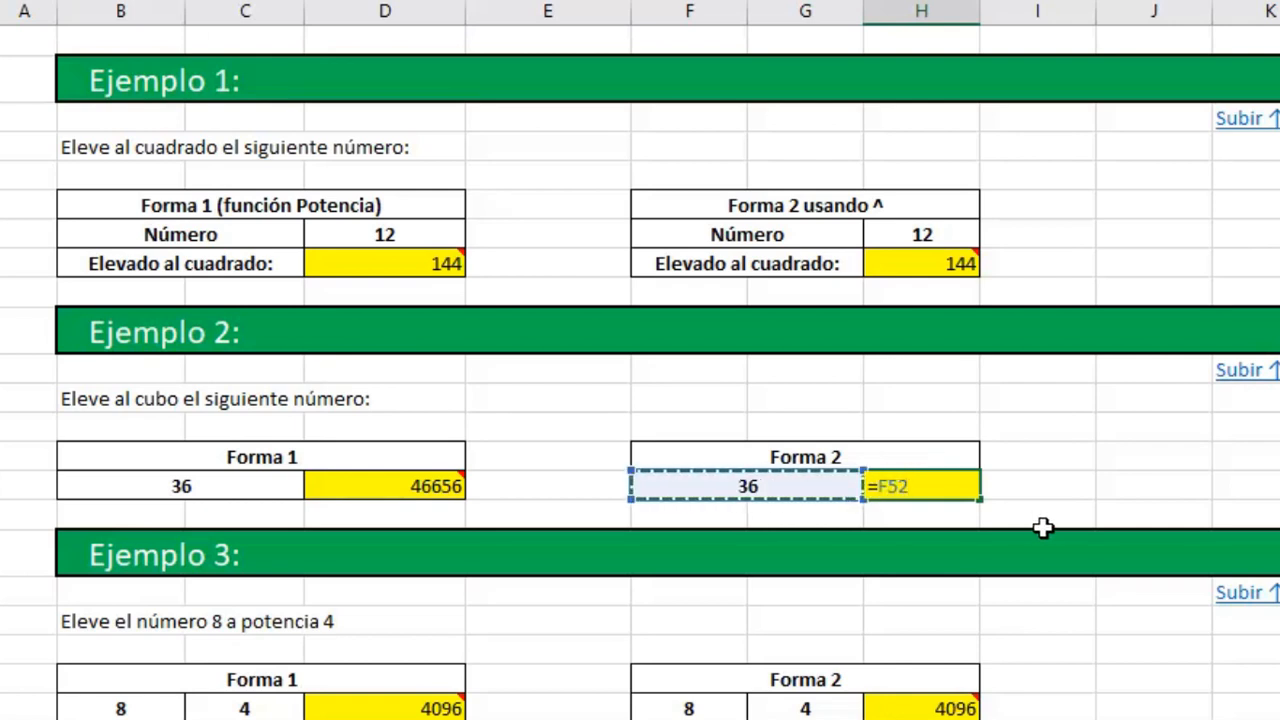
pyautogui.write('^3')
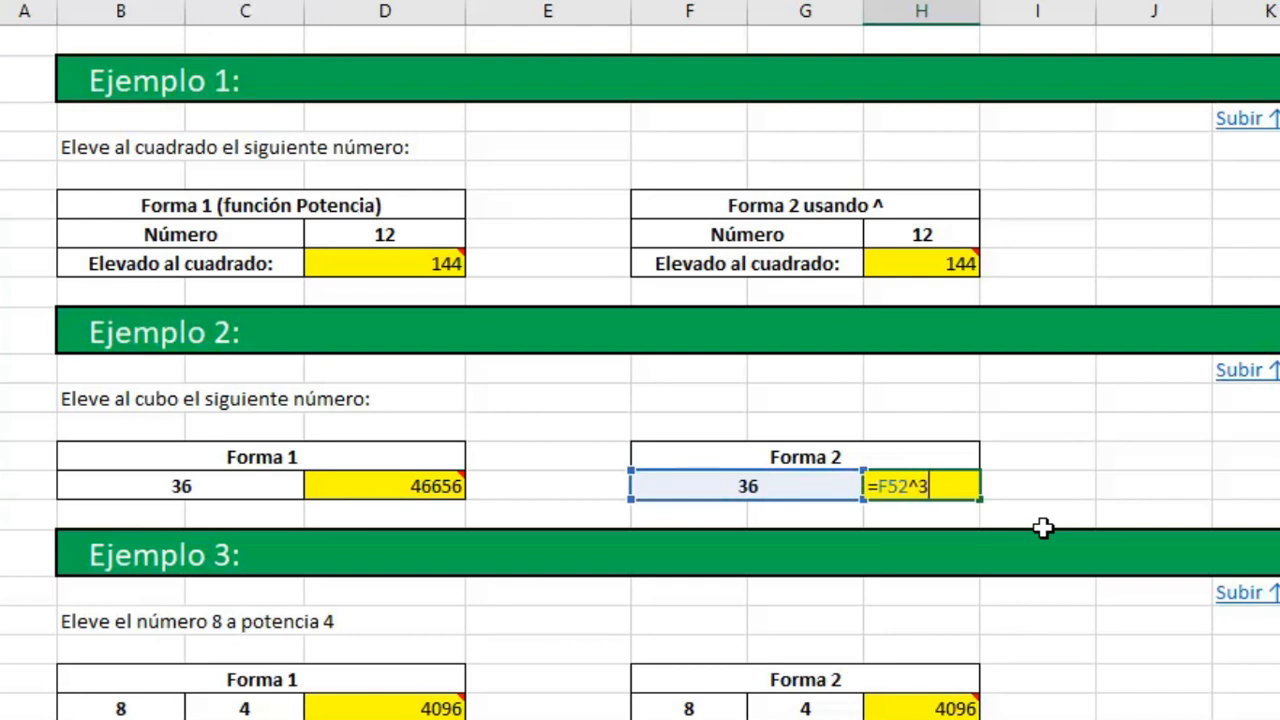
pyautogui.press('Return')
pyautogui.press('Up')
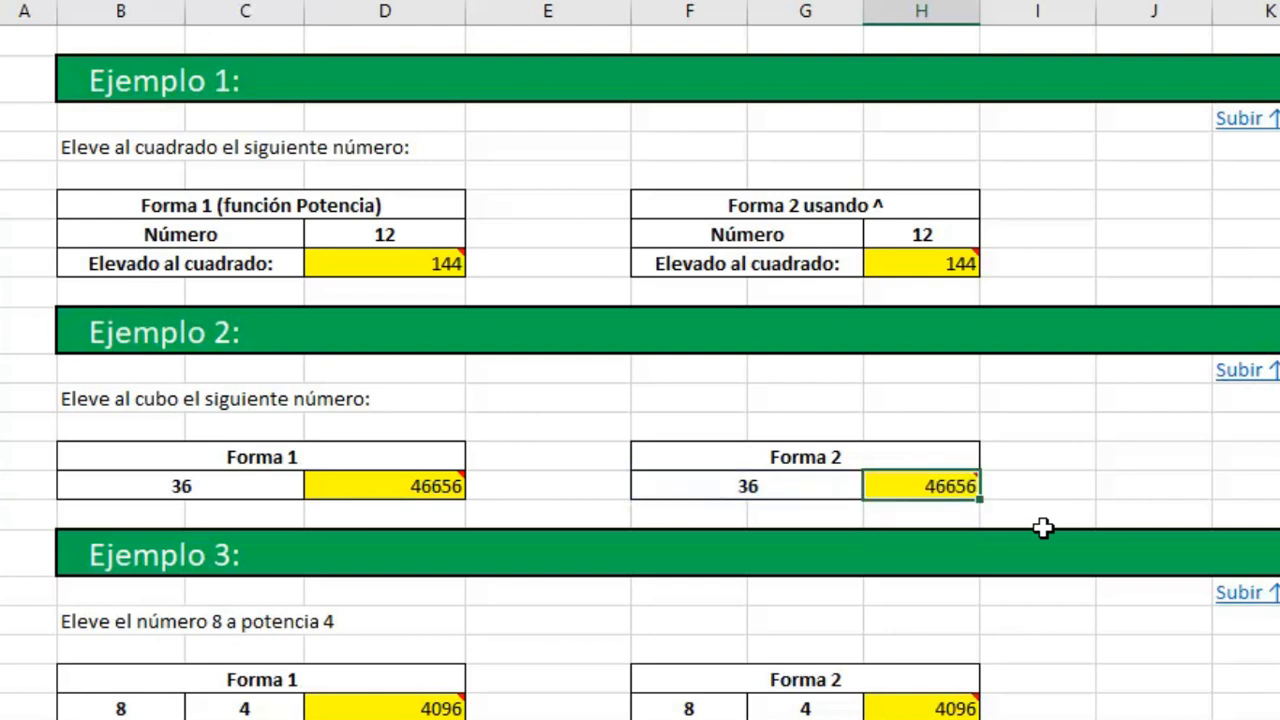
# - Go down to Ejemplo 3 and examine its instruction on raising a number to a power
pyautogui.press('Down')
pyautogui.press('Down')
pyautogui.press('Down')
pyautogui.press('Down')
pyautogui.press('Down')
pyautogui.press('Down')
pyautogui.press('Down')
pyautogui.press('Down')
pyautogui.press('Down')
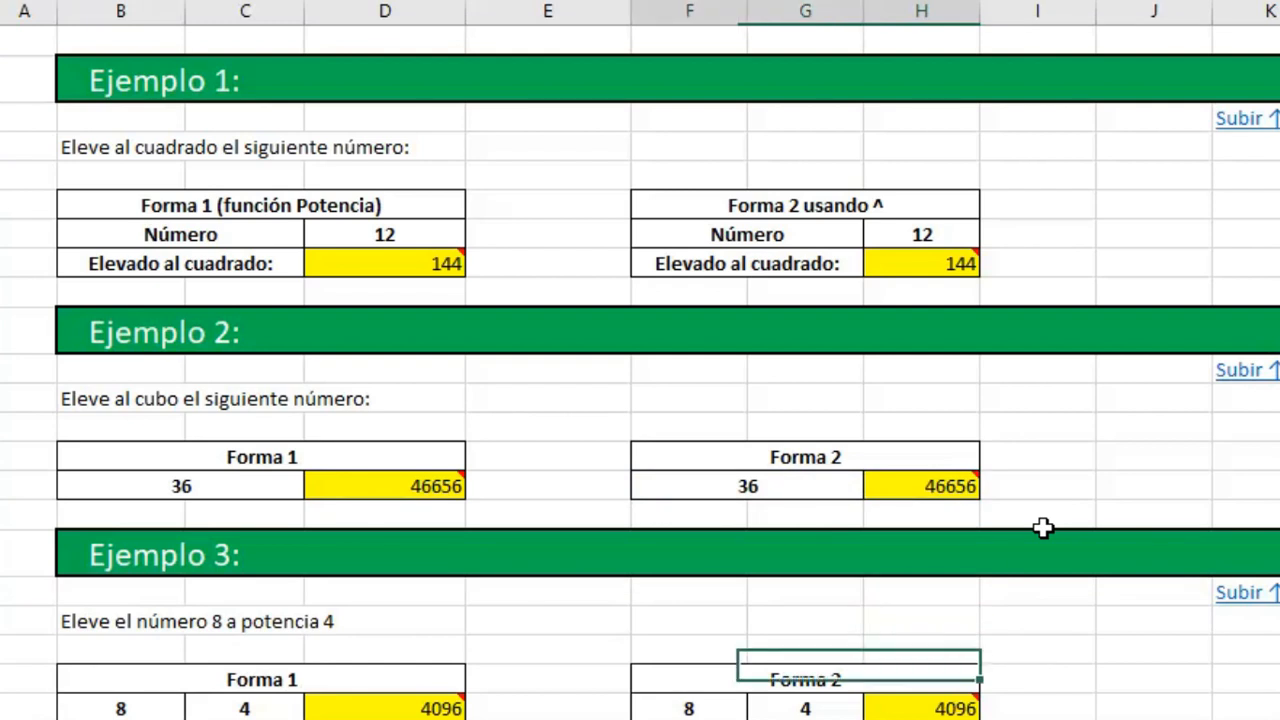
pyautogui.press('Up')
pyautogui.press('Up')
pyautogui.press('Up')
pyautogui.press('Up')
pyautogui.press('Up')
pyautogui.press('Up')
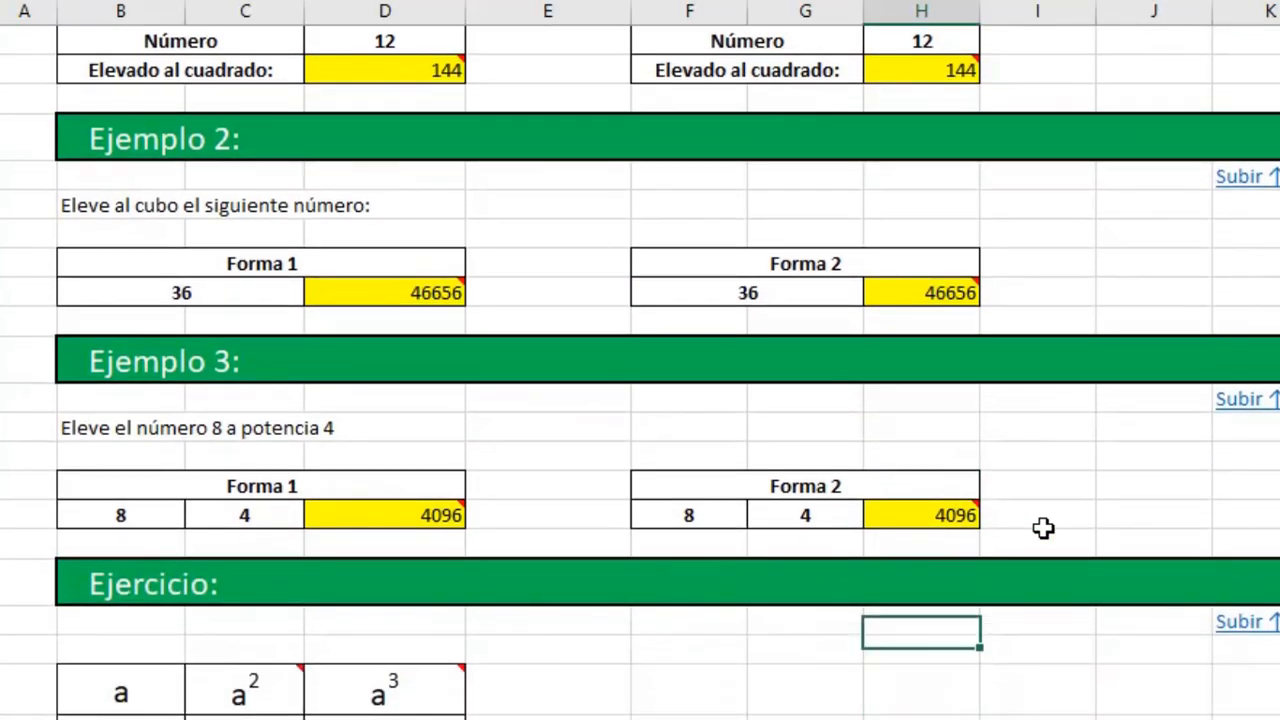
pyautogui.press('Left')
pyautogui.press('Left')
pyautogui.press('Up')
pyautogui.press('Up')
pyautogui.press('Left')
pyautogui.press('Left')
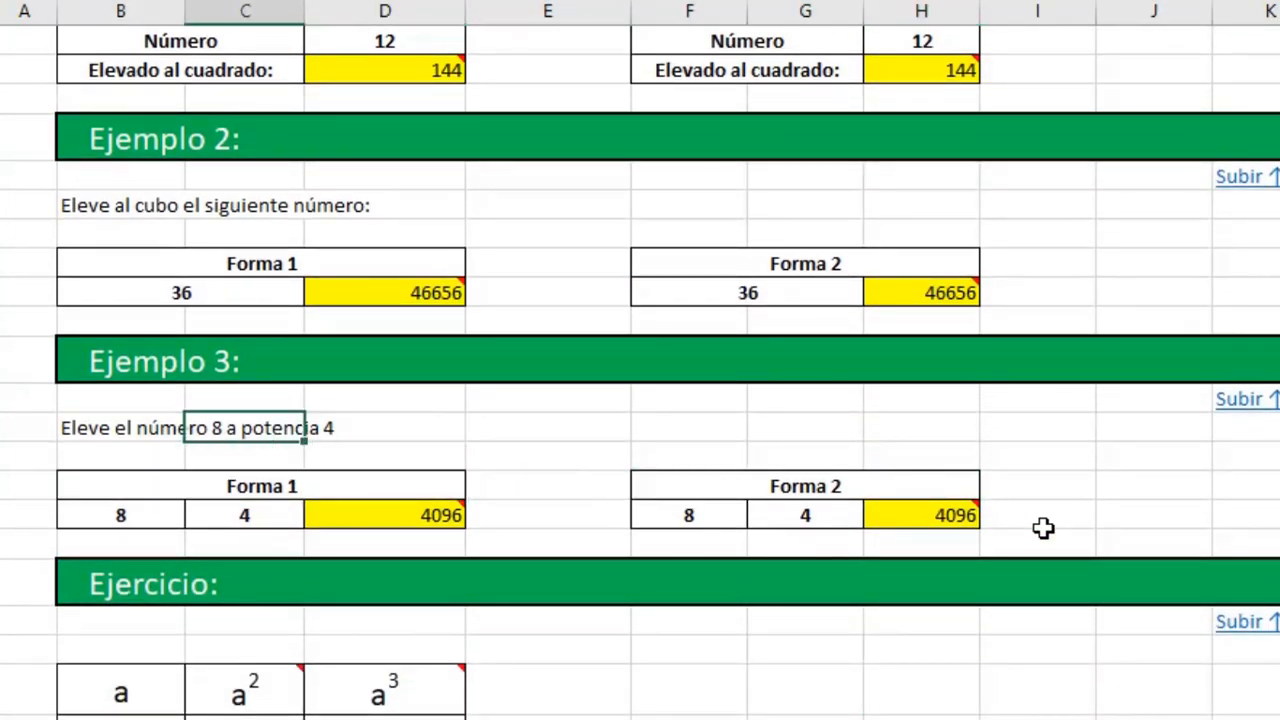
# - Clear the Forma 1 and Forma 2 result cells D59 and H59 in Ejemplo 3
pyautogui.press('Right')
pyautogui.press('Right')
pyautogui.press('Down')
pyautogui.press('Down')
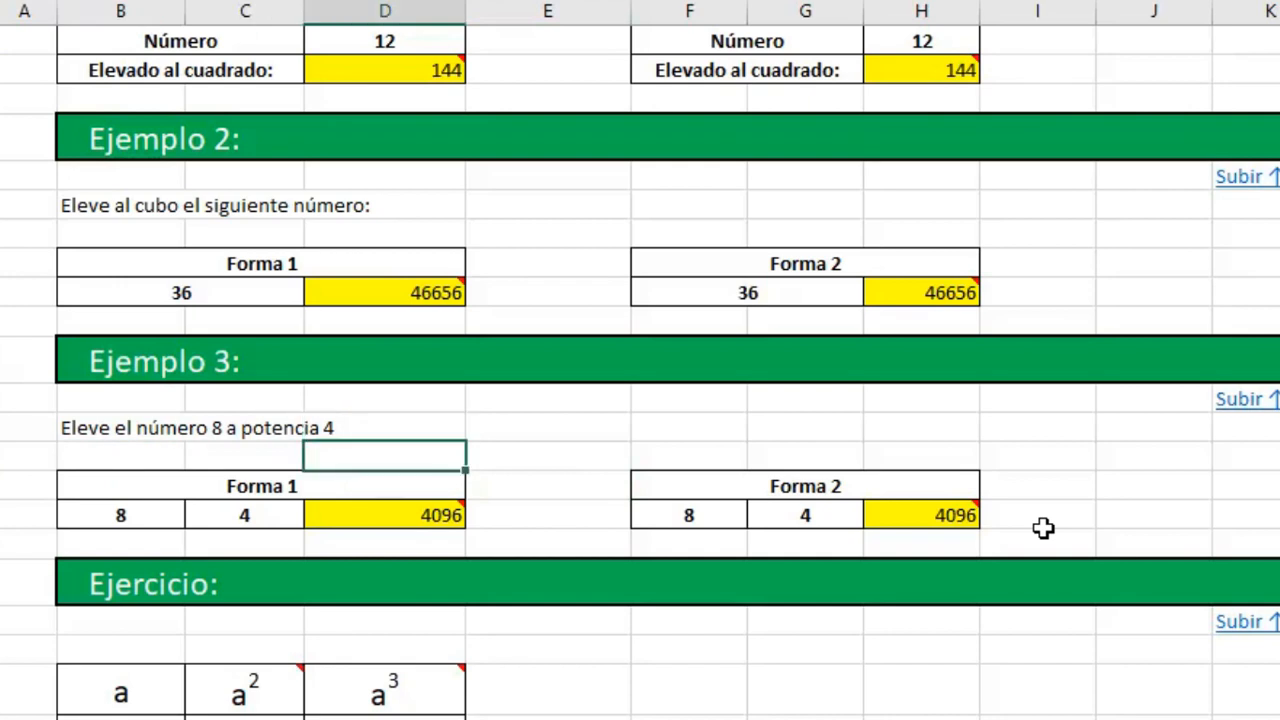
pyautogui.press('Delete')
pyautogui.press('Right')
pyautogui.press('Right')
pyautogui.press('Right')
pyautogui.press('Right')
pyautogui.press('Delete')
# - Raise the Forma 1 number of Ejemplo 3 to its power in cell D59 with the formula =POTENCIA(B59;C59)
pyautogui.press('Left')
pyautogui.press('Left')
pyautogui.press('Left')
pyautogui.press('Left')
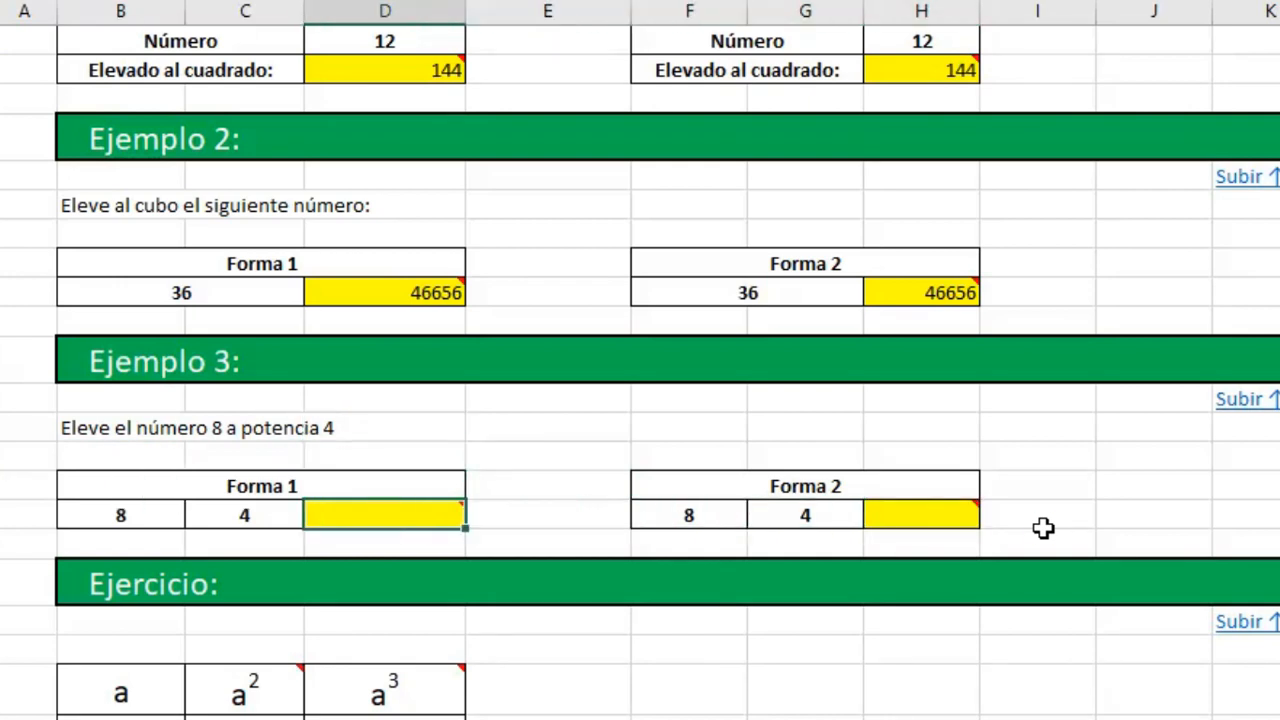
pyautogui.write('=potencia')
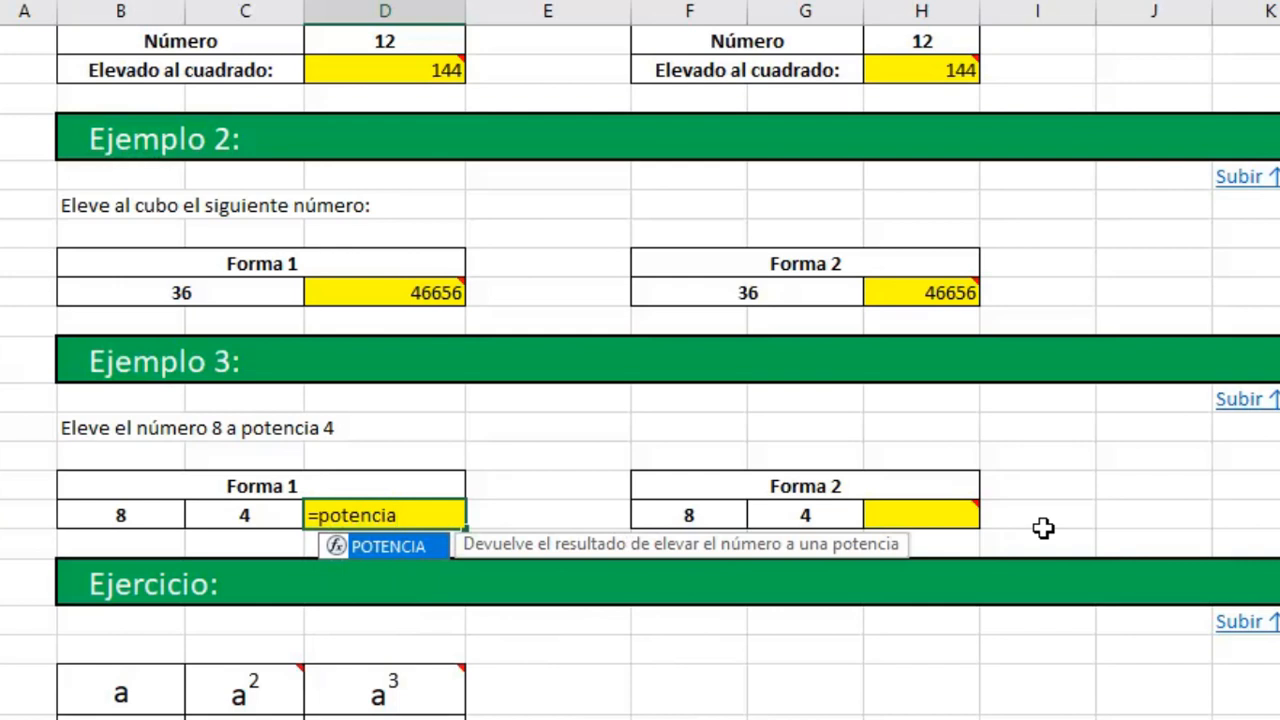
pyautogui.write('(')
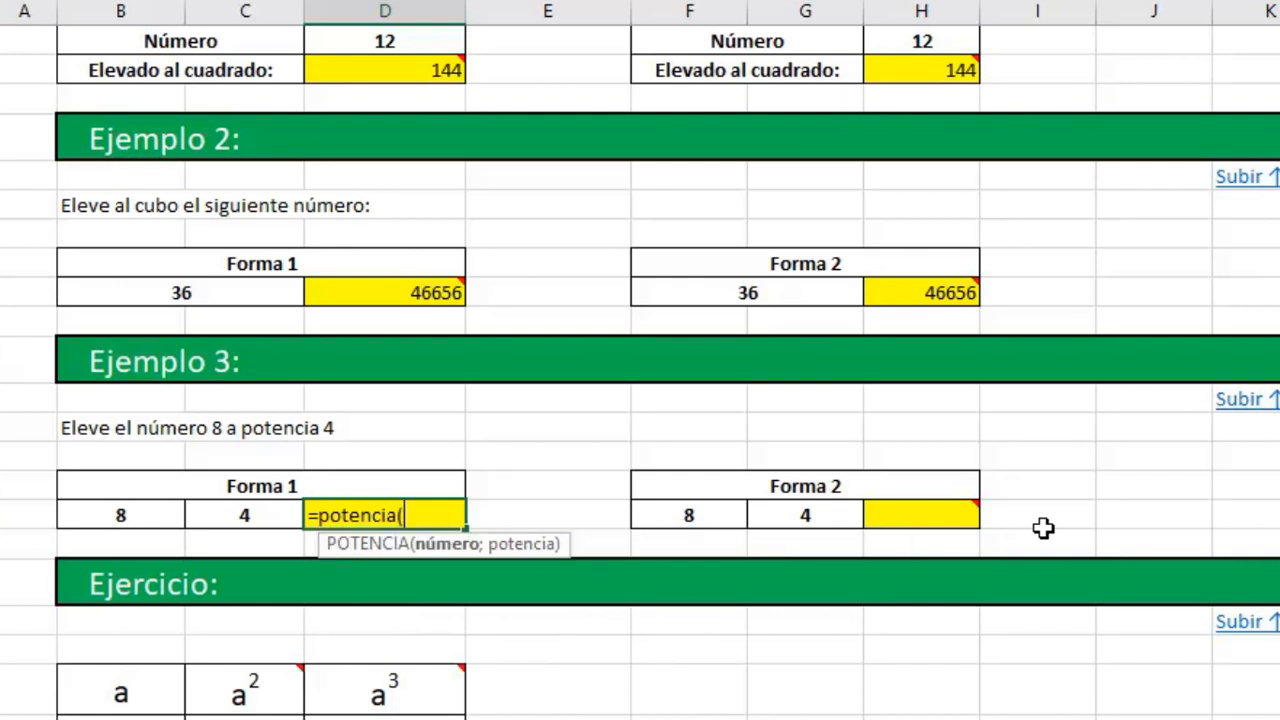
pyautogui.click(150, 510)
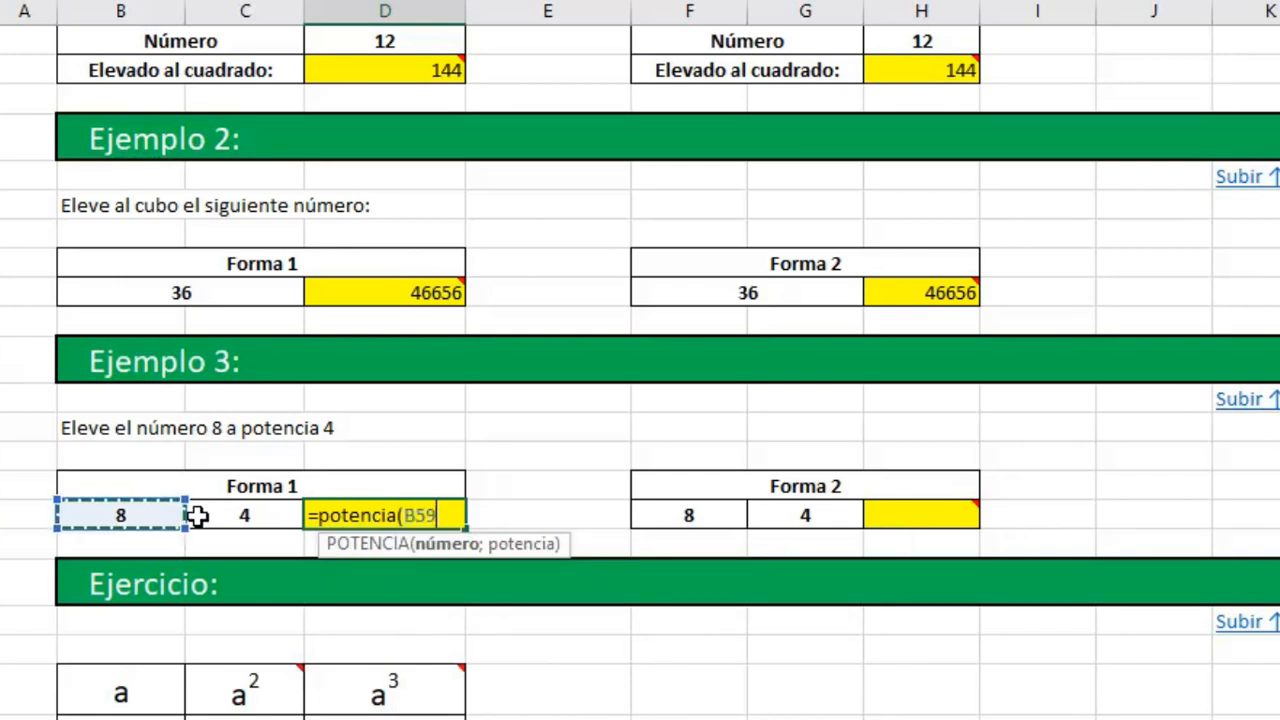
pyautogui.write(';')
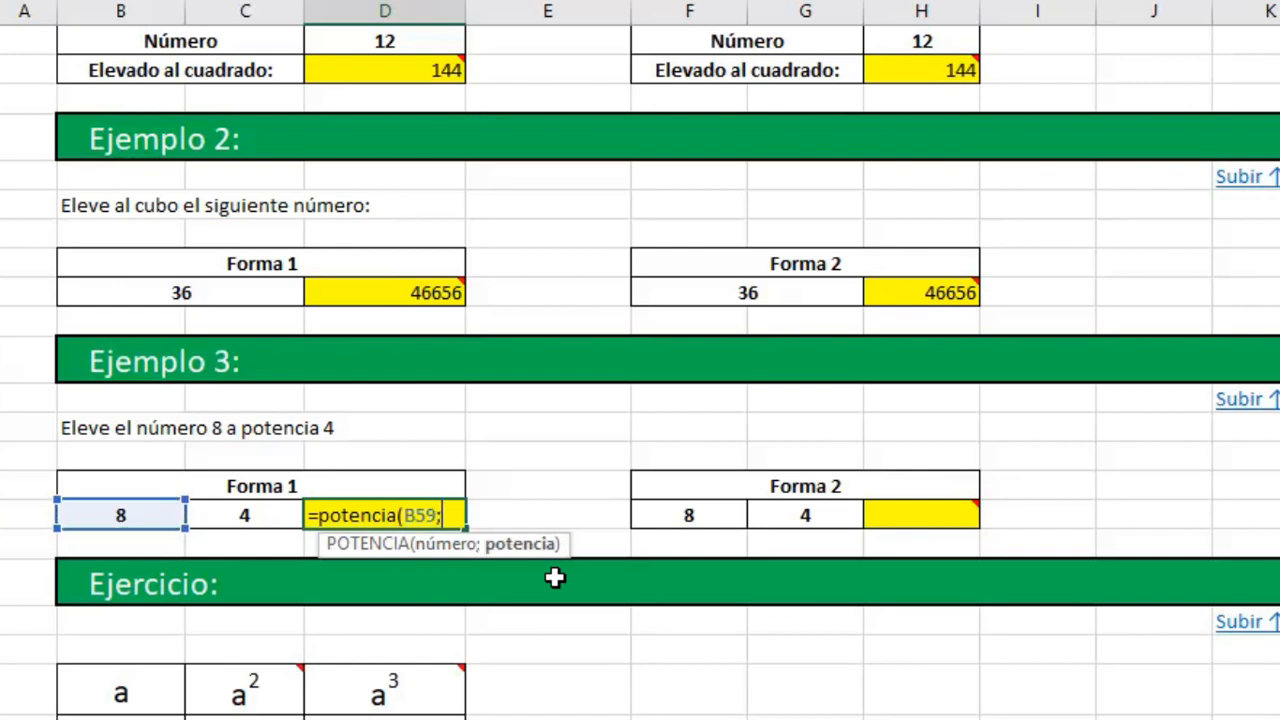
pyautogui.click(236, 510)
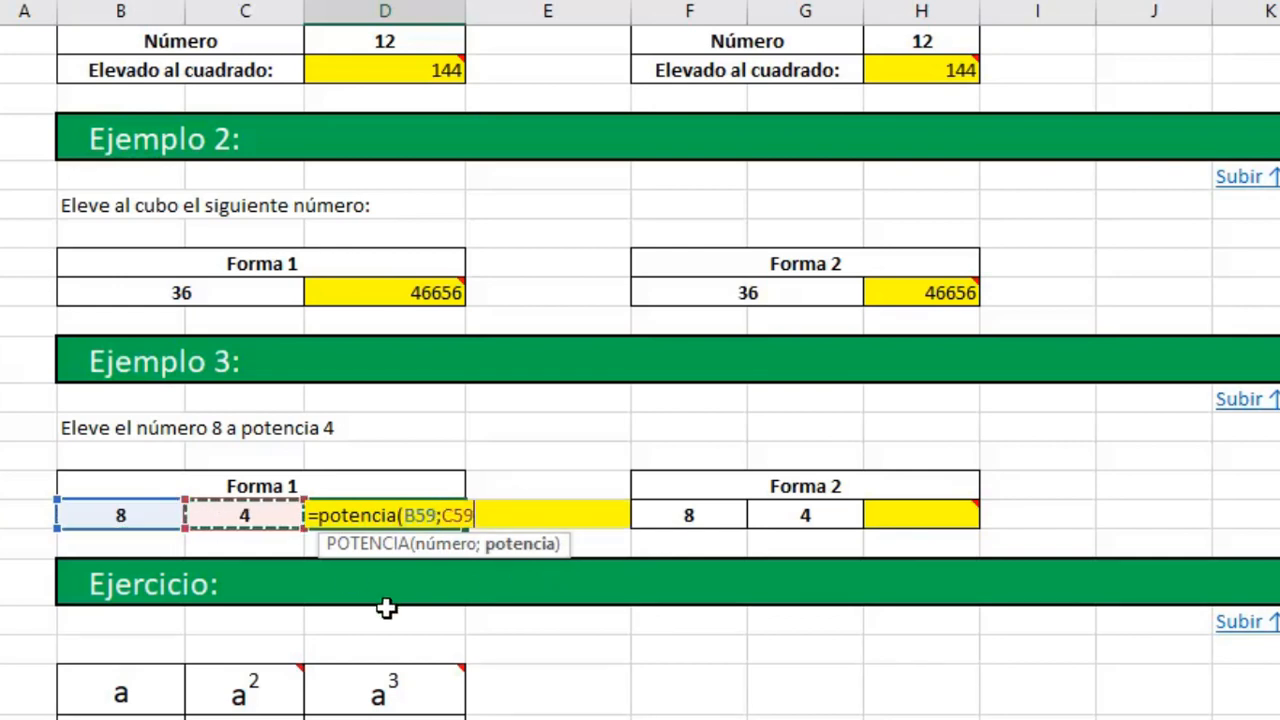
pyautogui.write(')')
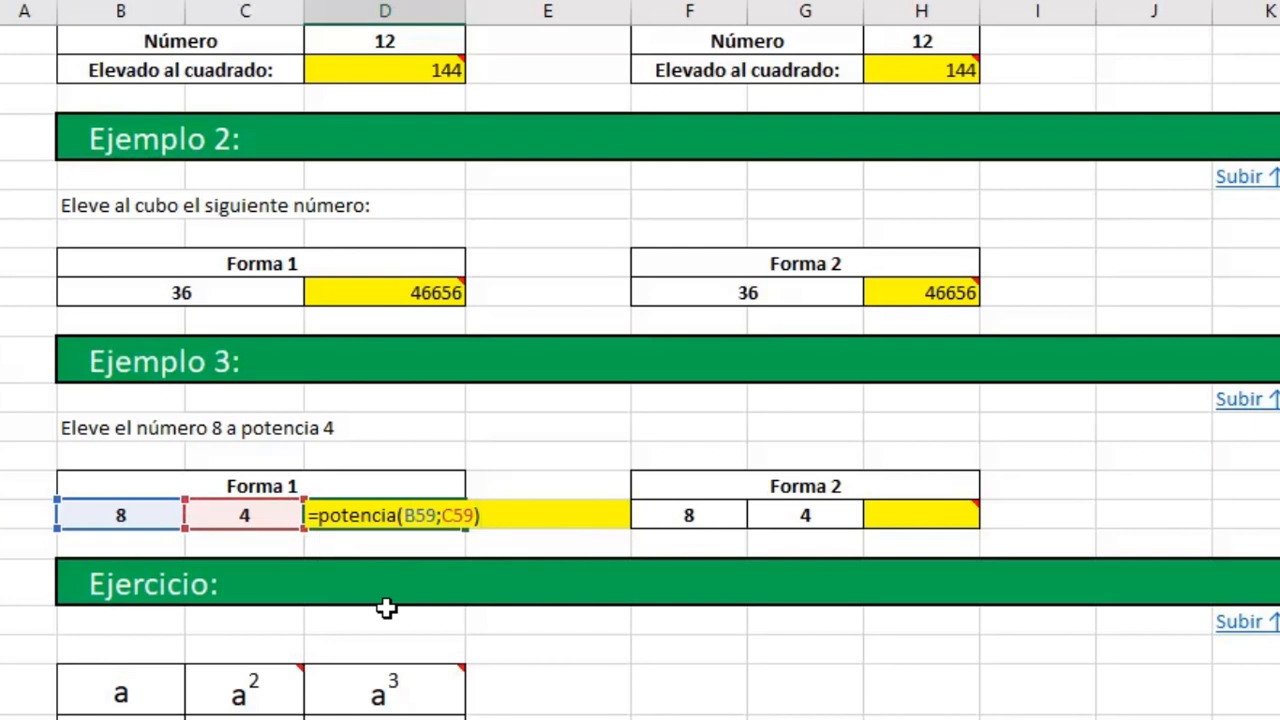
pyautogui.press('Return')
pyautogui.press('Up')
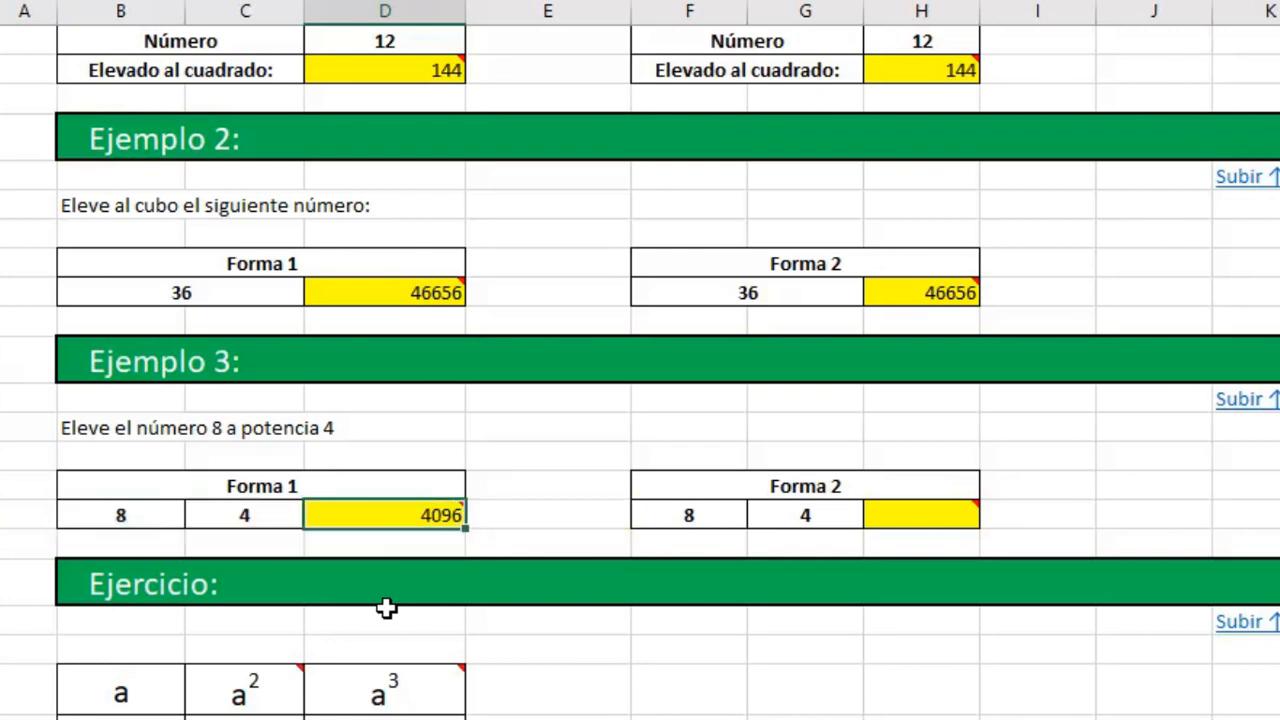
# - Raise the Forma 2 number of Ejemplo 3 to its power in cell H59 with the formula =F59^G59
pyautogui.press('Right')
pyautogui.press('Right')
pyautogui.press('Right')
pyautogui.press('Right')
pyautogui.write('=')
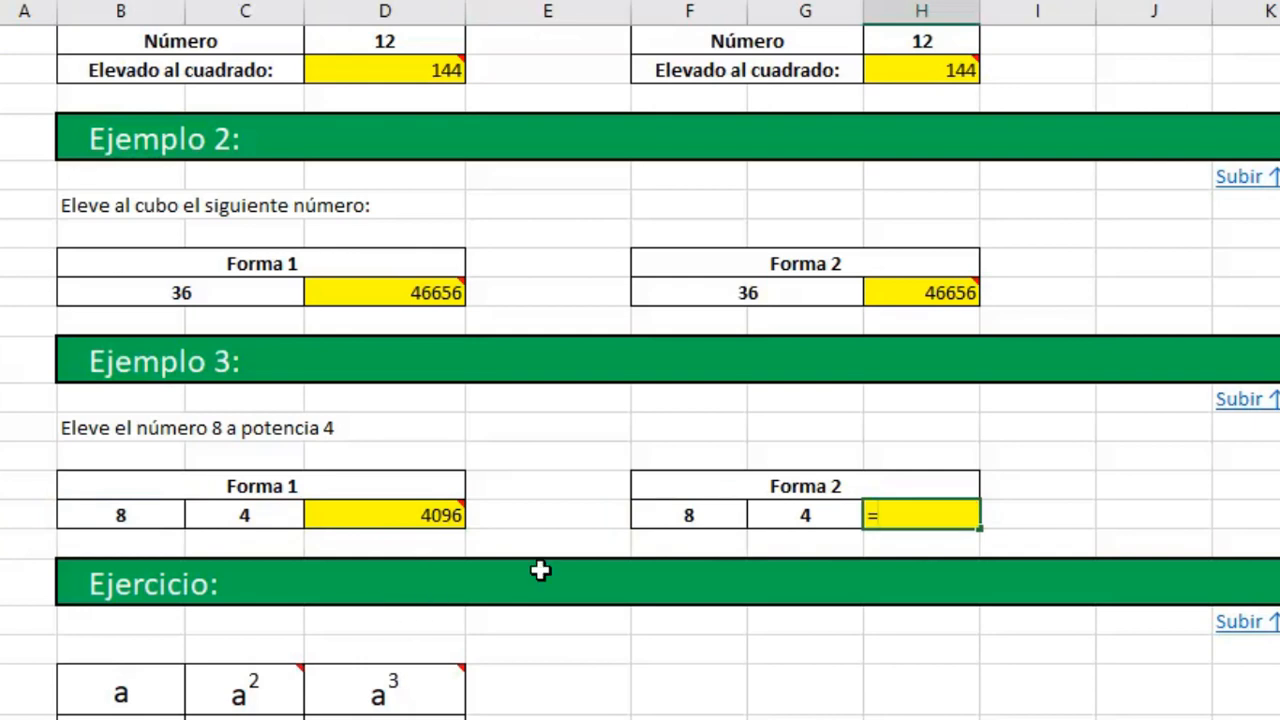
pyautogui.click(688, 514)
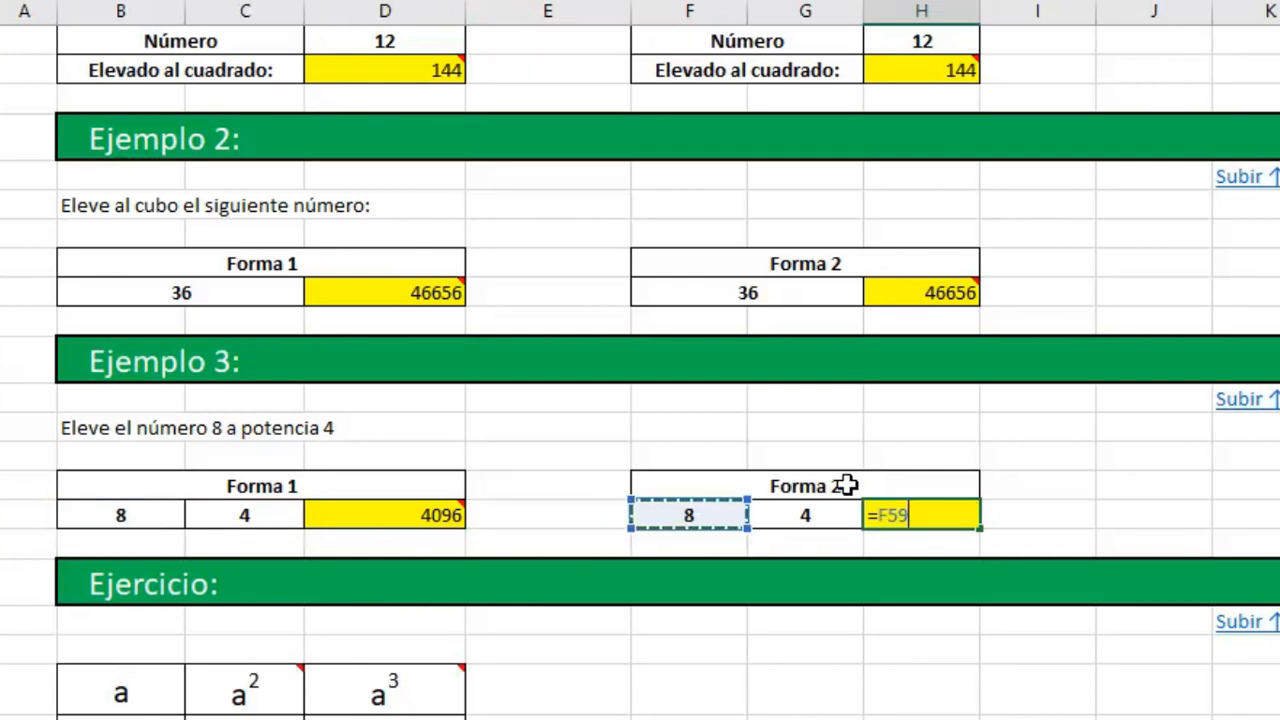
pyautogui.write('^')
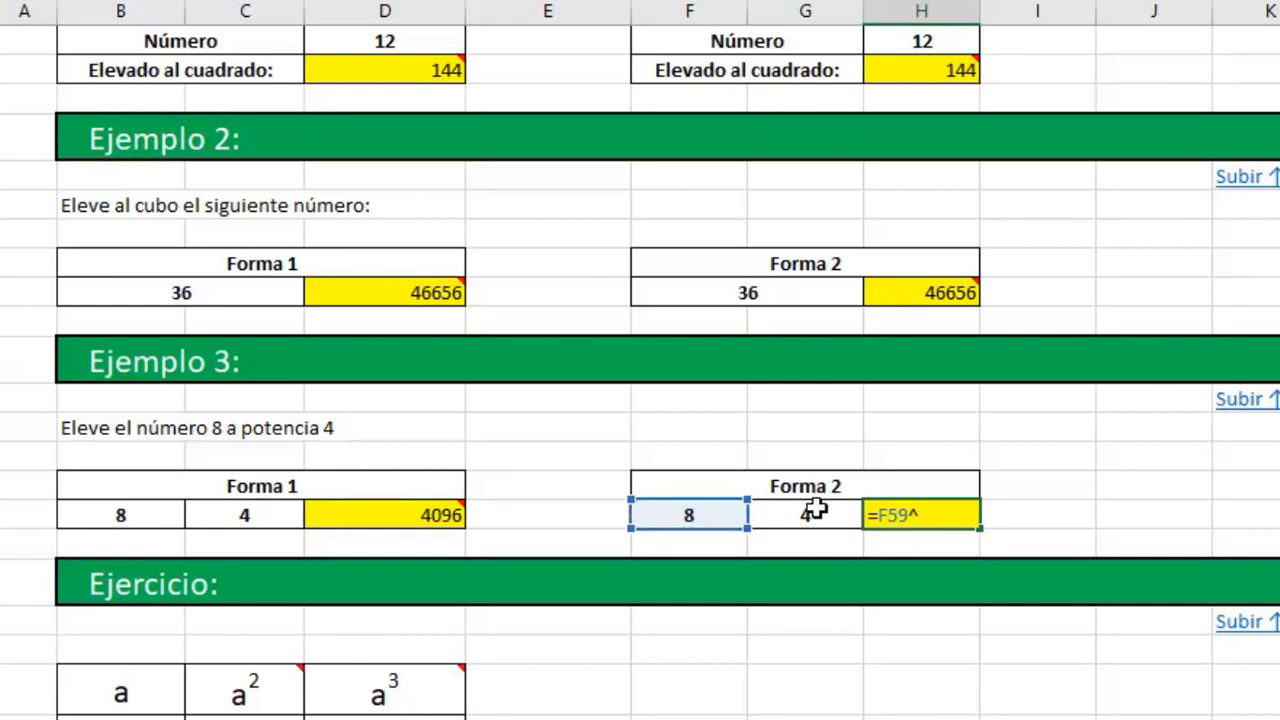
pyautogui.click(818, 514)
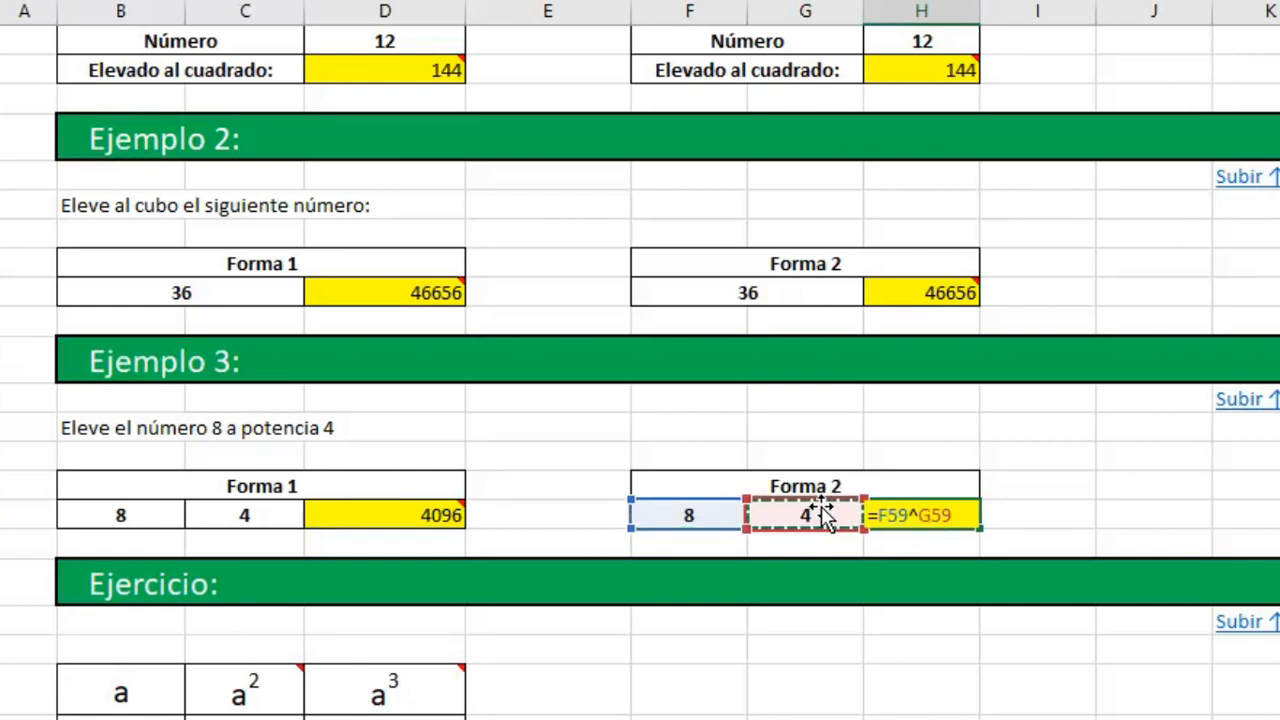
pyautogui.press('Return')
pyautogui.press('Up')
# - Clear all the a² and a³ results in the first table of the Ejercicio section
pyautogui.press('Left')
pyautogui.press('Left')
pyautogui.press('Left')
pyautogui.press('Left')
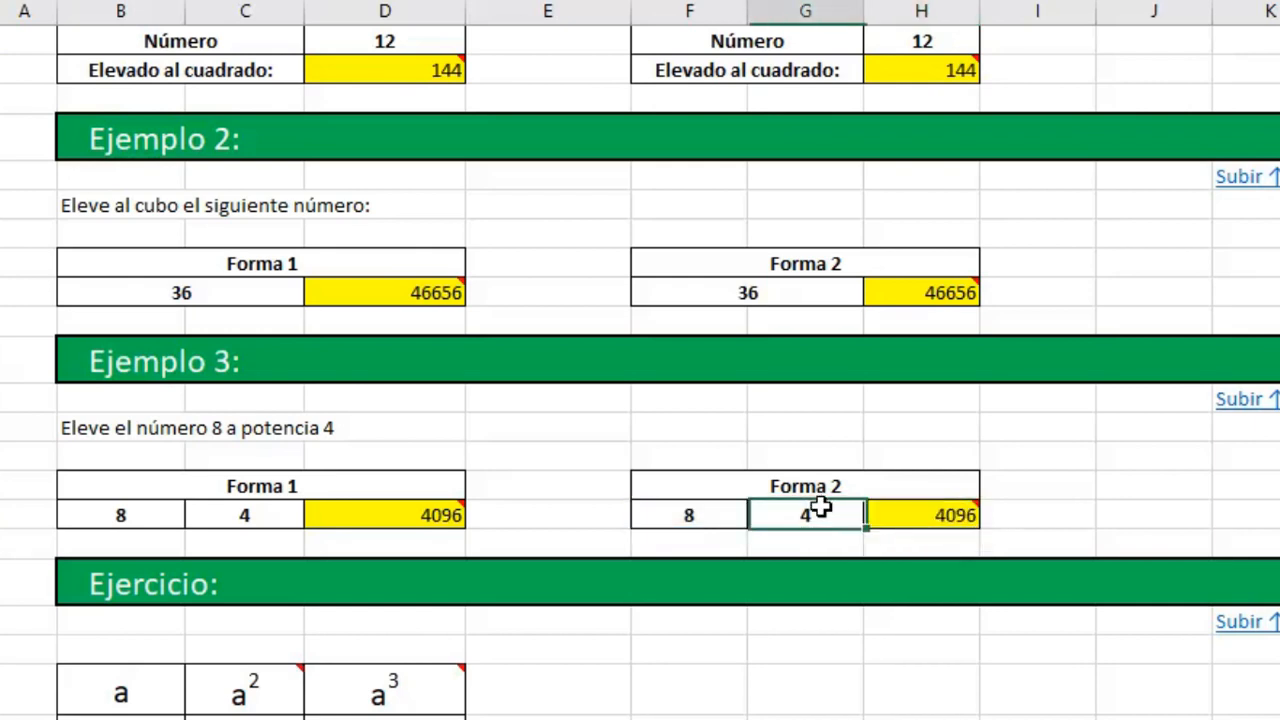
pyautogui.press('Down')
pyautogui.press('Down')
pyautogui.press('Down')
pyautogui.press('Down')
pyautogui.press('Down')
pyautogui.press('Down')
pyautogui.press('Down')
pyautogui.press('Down')
pyautogui.press('Down')
pyautogui.press('Down')
pyautogui.press('Down')
pyautogui.press('Down')
pyautogui.press('Down')
pyautogui.press('Down')
pyautogui.press('Down')
pyautogui.press('Down')
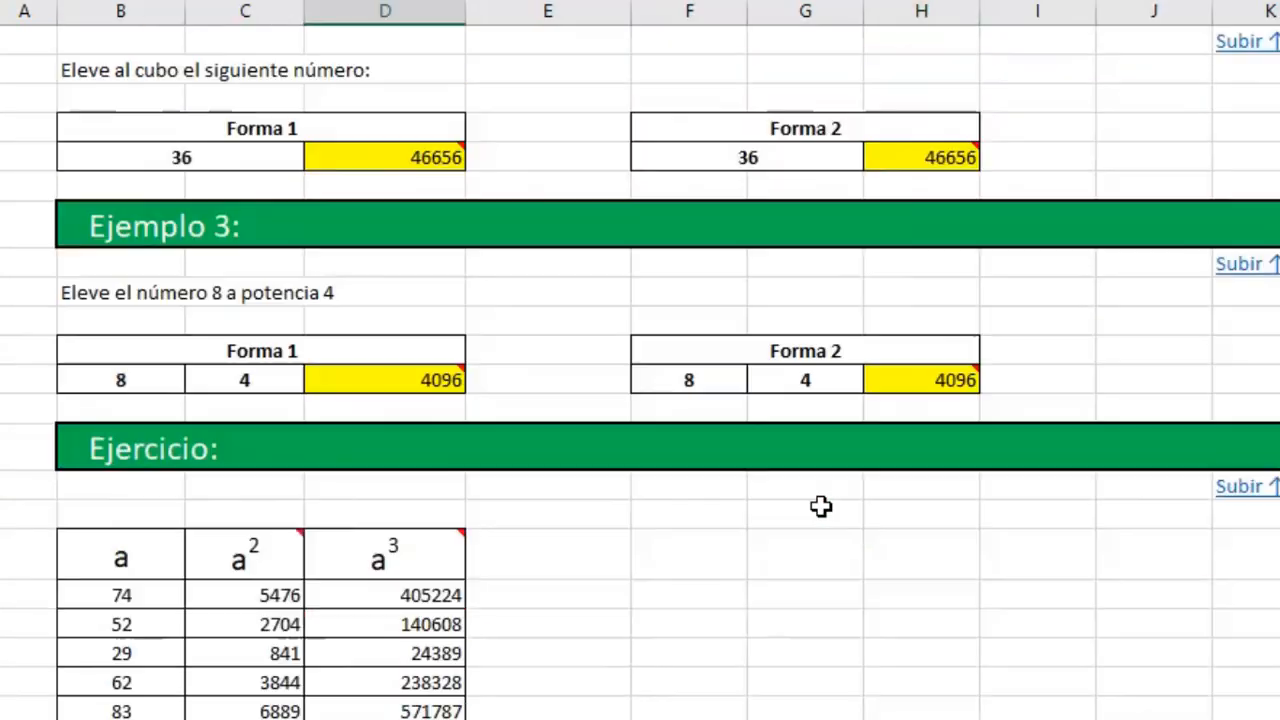
pyautogui.press('Down')
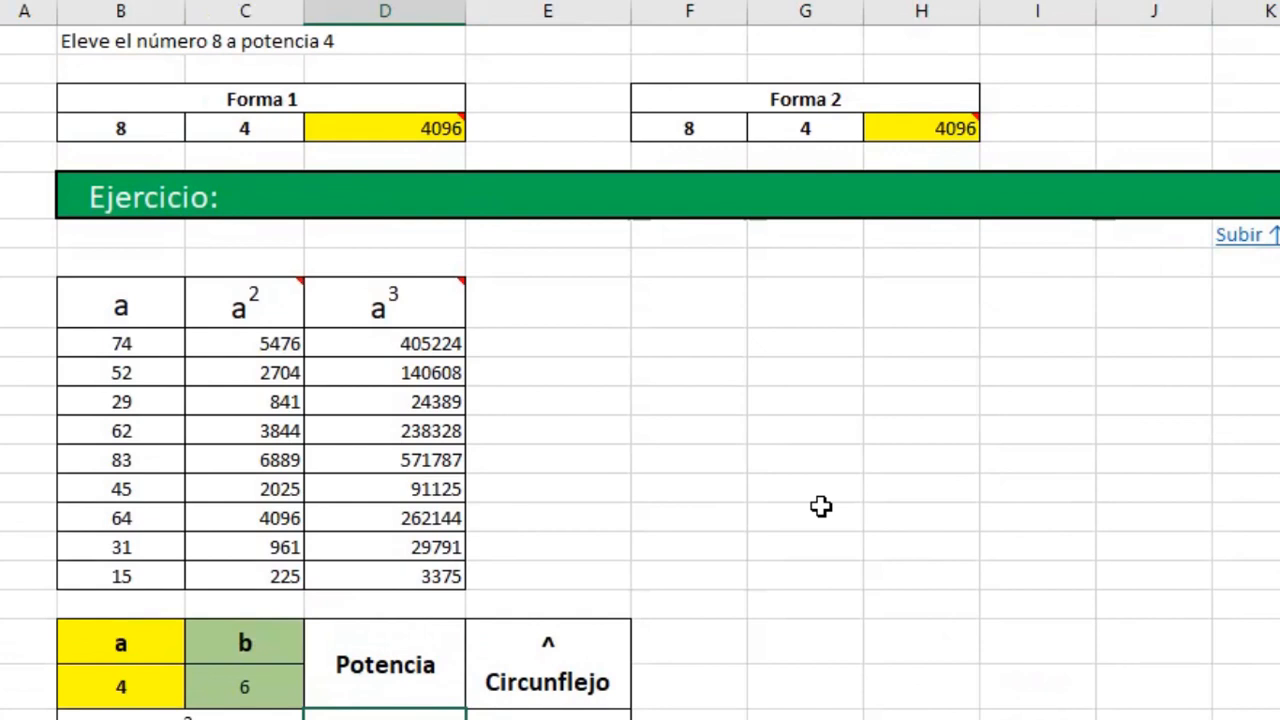
pyautogui.moveTo(289, 346)
pyautogui.mouseDown()
pyautogui.moveTo(491, 543)
pyautogui.moveTo(467, 578)
pyautogui.mouseUp()
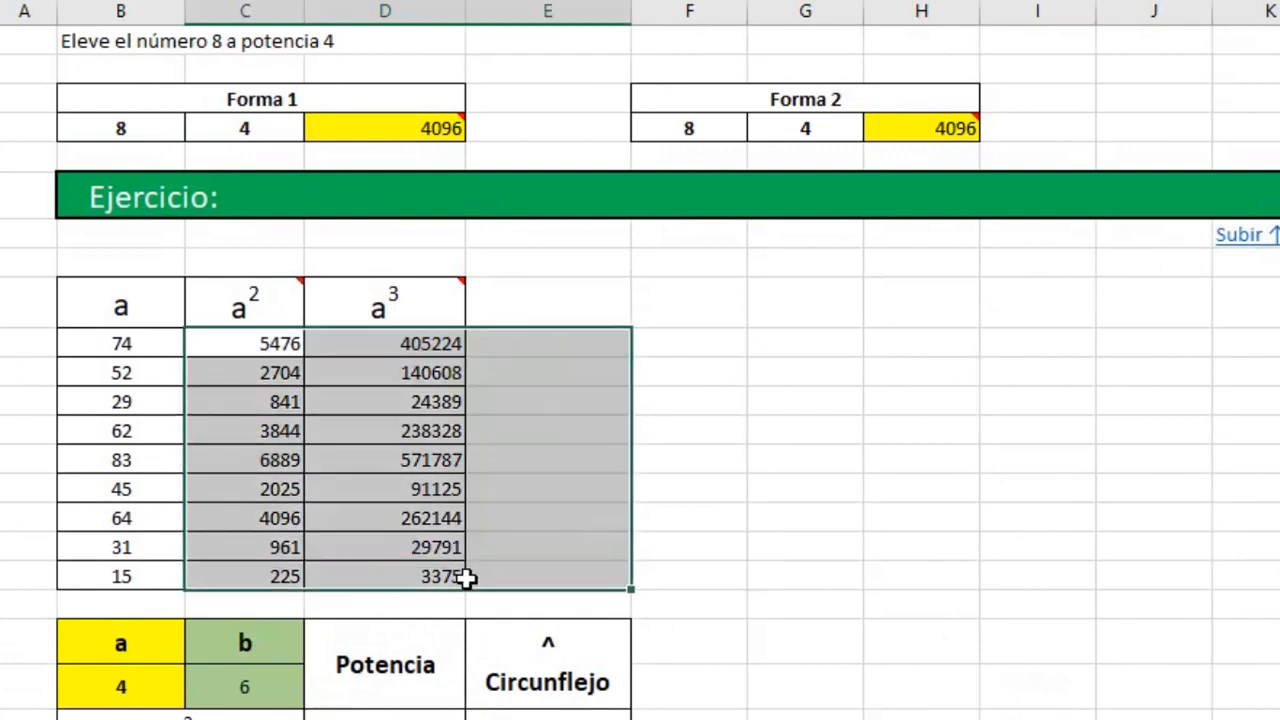
pyautogui.press('Delete')
# - Square the first number of the Ejercicio table in cell C65 with the formula =POTENCIA(B65;2)
pyautogui.click(223, 351)
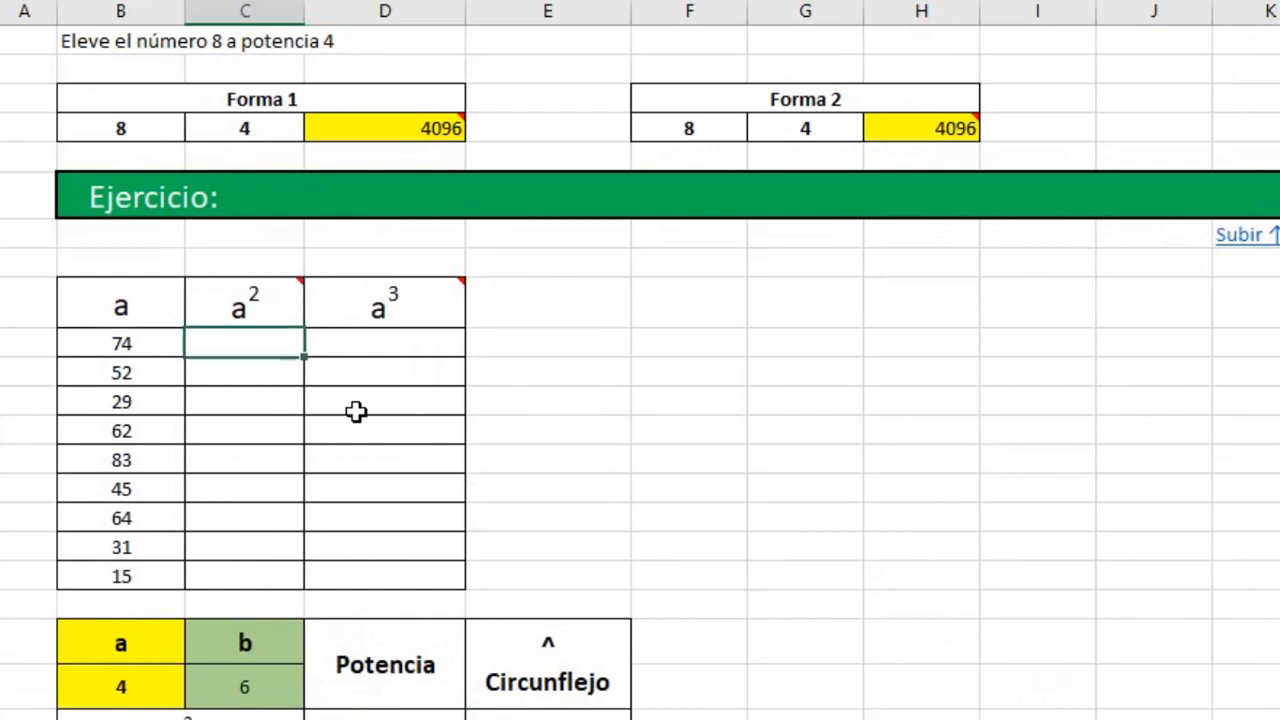
pyautogui.write('=poten')
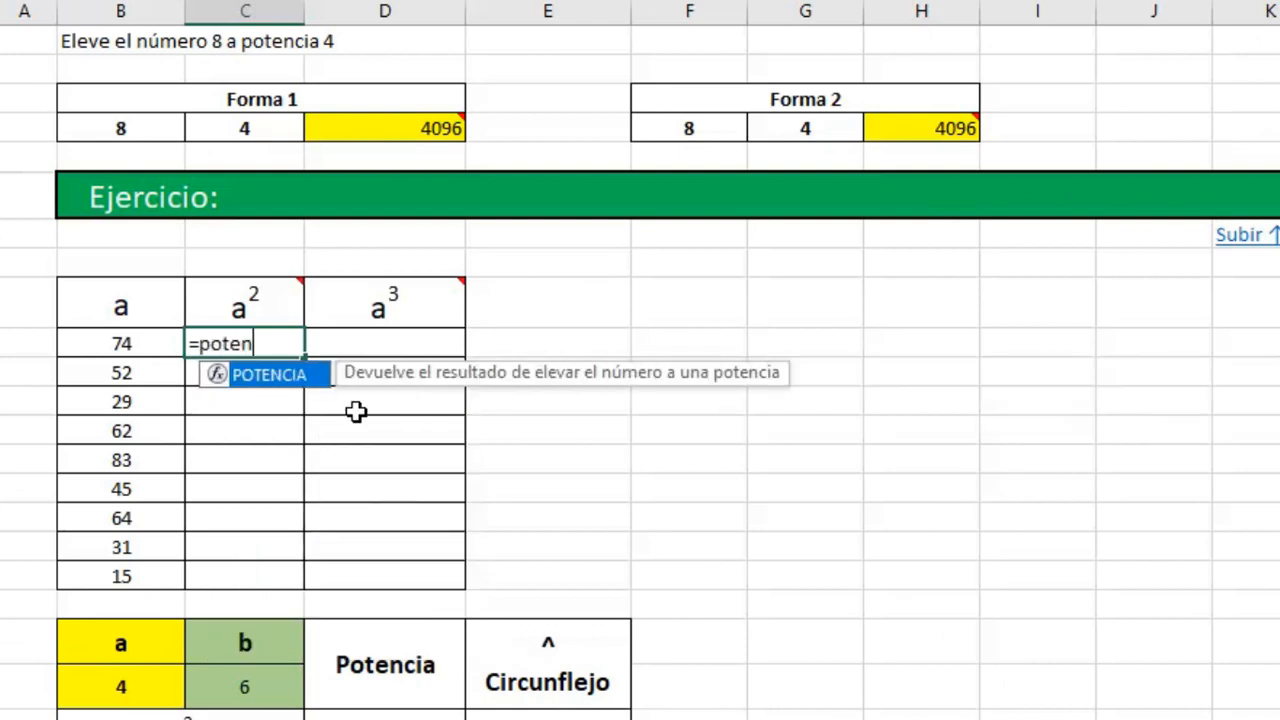
pyautogui.write('cia(')
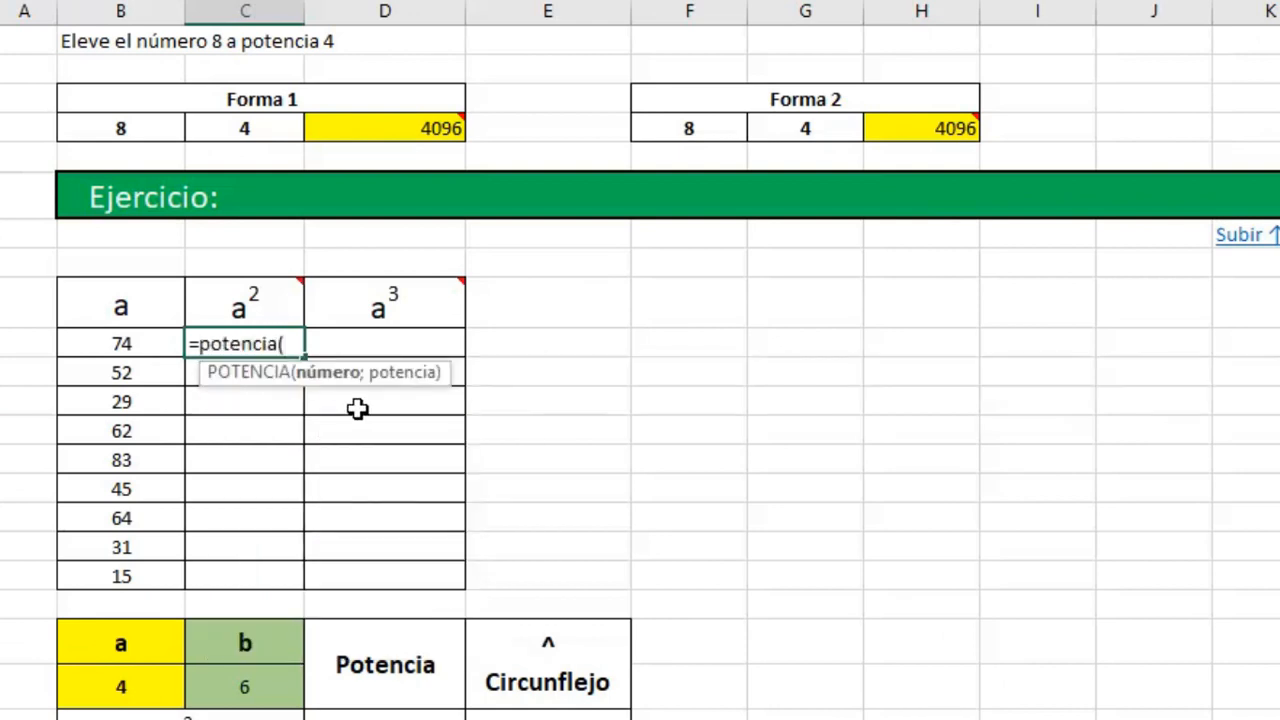
pyautogui.click(147, 343)
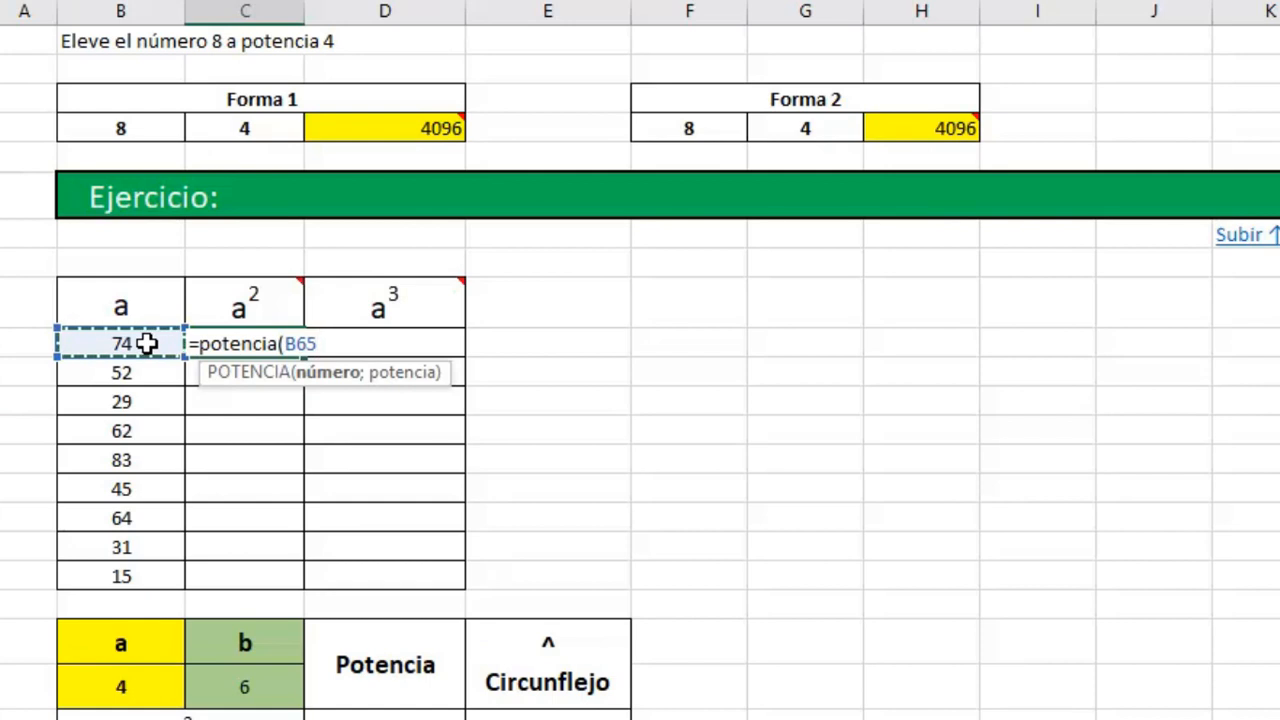
pyautogui.write(';2')
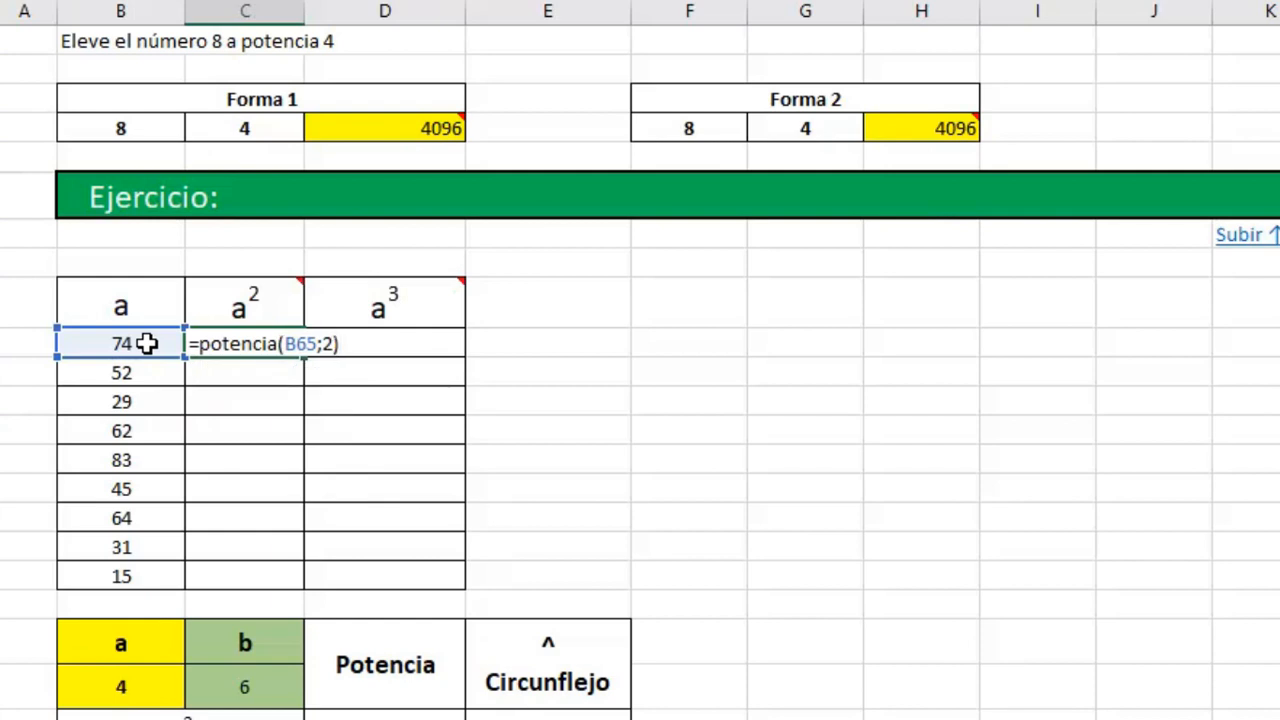
pyautogui.press('Return')
# - Fill the squaring formula from C65 down through the last row of the a² column and check the results
pyautogui.click(292, 343)
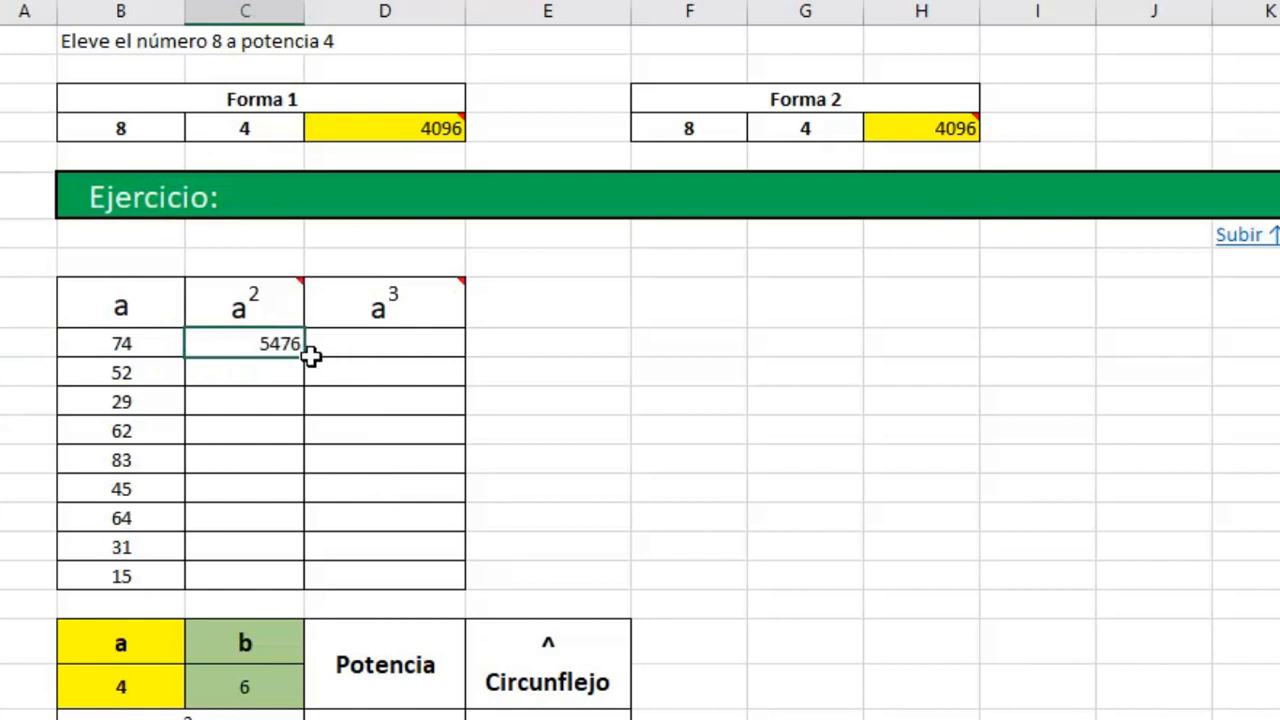
pyautogui.moveTo(303, 362); pyautogui.dragTo(306, 580)
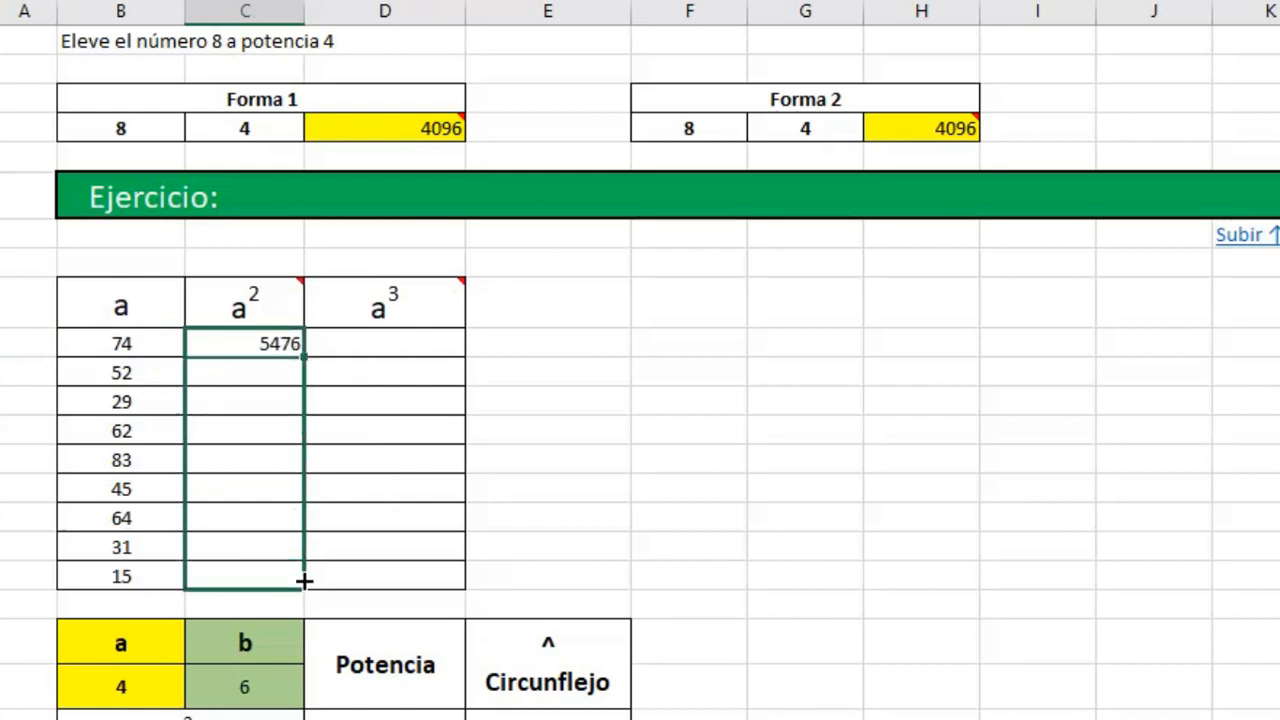
pyautogui.click(274, 557)
pyautogui.click(274, 579)
pyautogui.click(266, 519)
pyautogui.click(274, 465)
# - Change the seventh and eighth numbers of column a, in cells B71 and B72, to 2 and 4
pyautogui.click(171, 528)
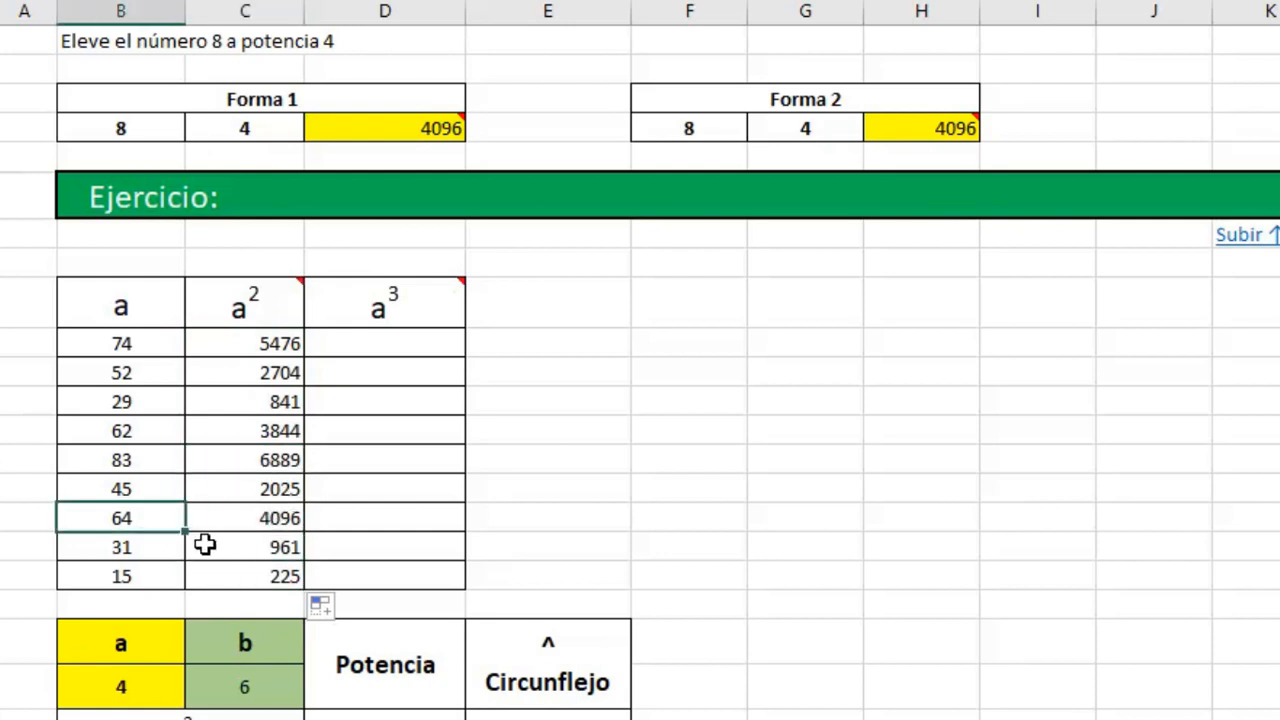
pyautogui.write('2')
pyautogui.press('Return')
pyautogui.press('Up')
pyautogui.press('Down')
pyautogui.press('Return')
pyautogui.press('Up')
# - Cube the first number of the Ejercicio table in cell D65 with the formula =B65^3
pyautogui.press('Right')
pyautogui.press('Right')
pyautogui.press('Right')
pyautogui.press('Up')
pyautogui.press('Up')
pyautogui.press('Up')
pyautogui.press('Up')
pyautogui.press('Up')
pyautogui.press('Up')
pyautogui.press('Up')
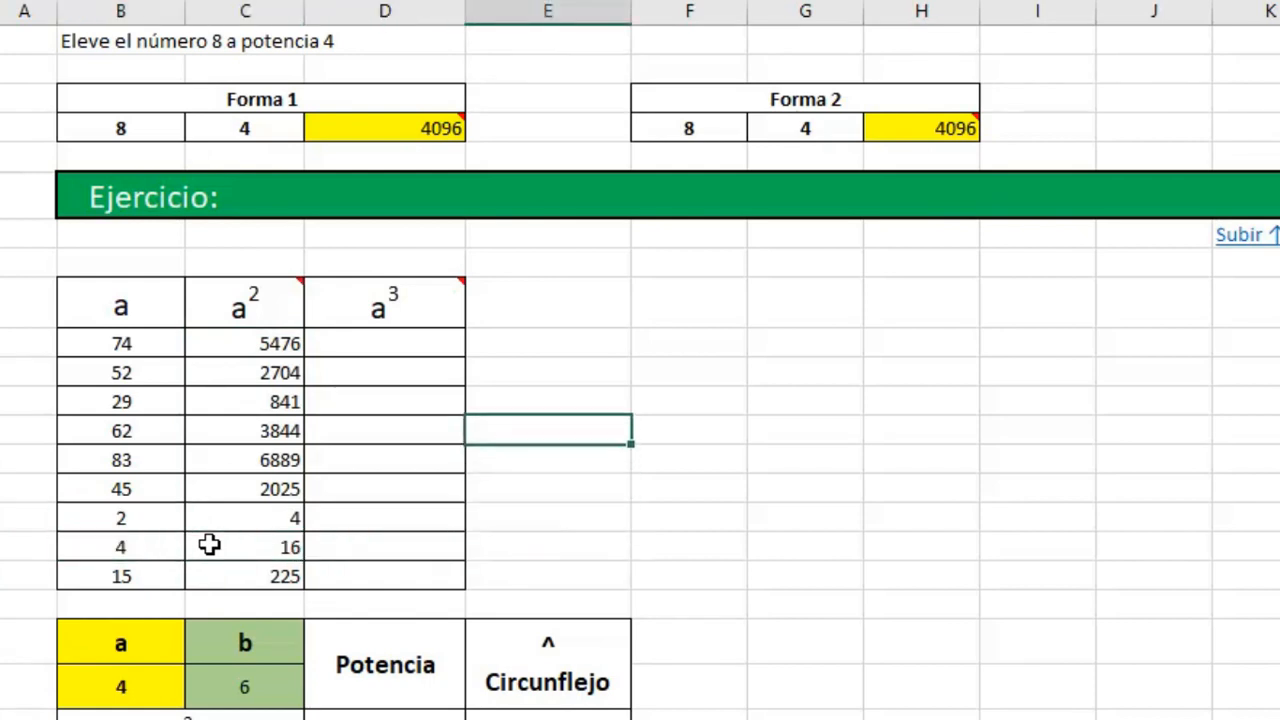
pyautogui.press('Left')
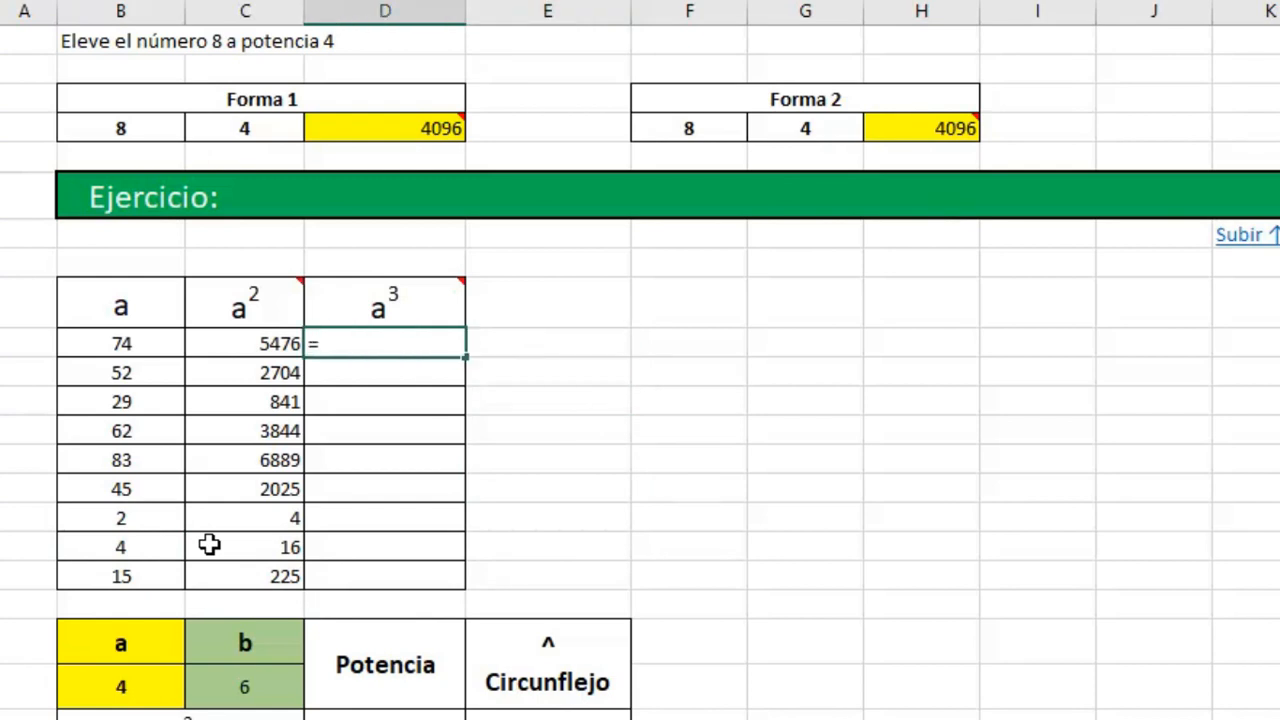
pyautogui.click(146, 343)
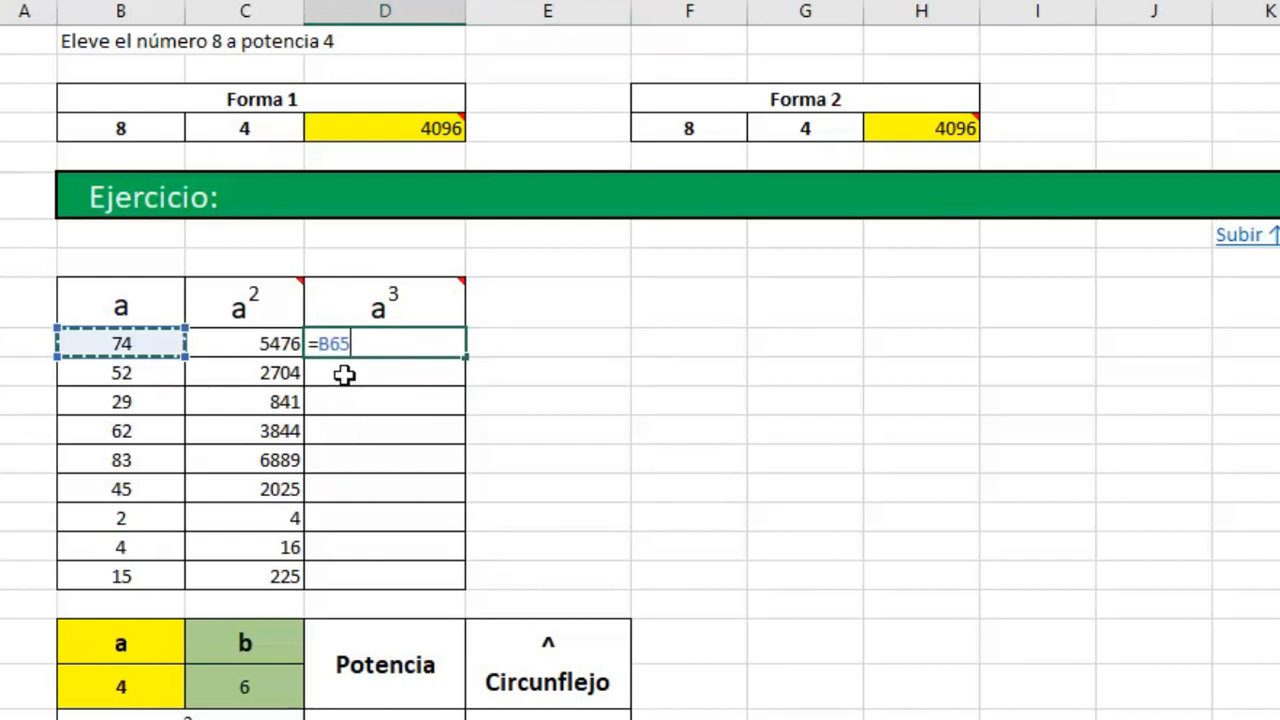
pyautogui.write('^3')
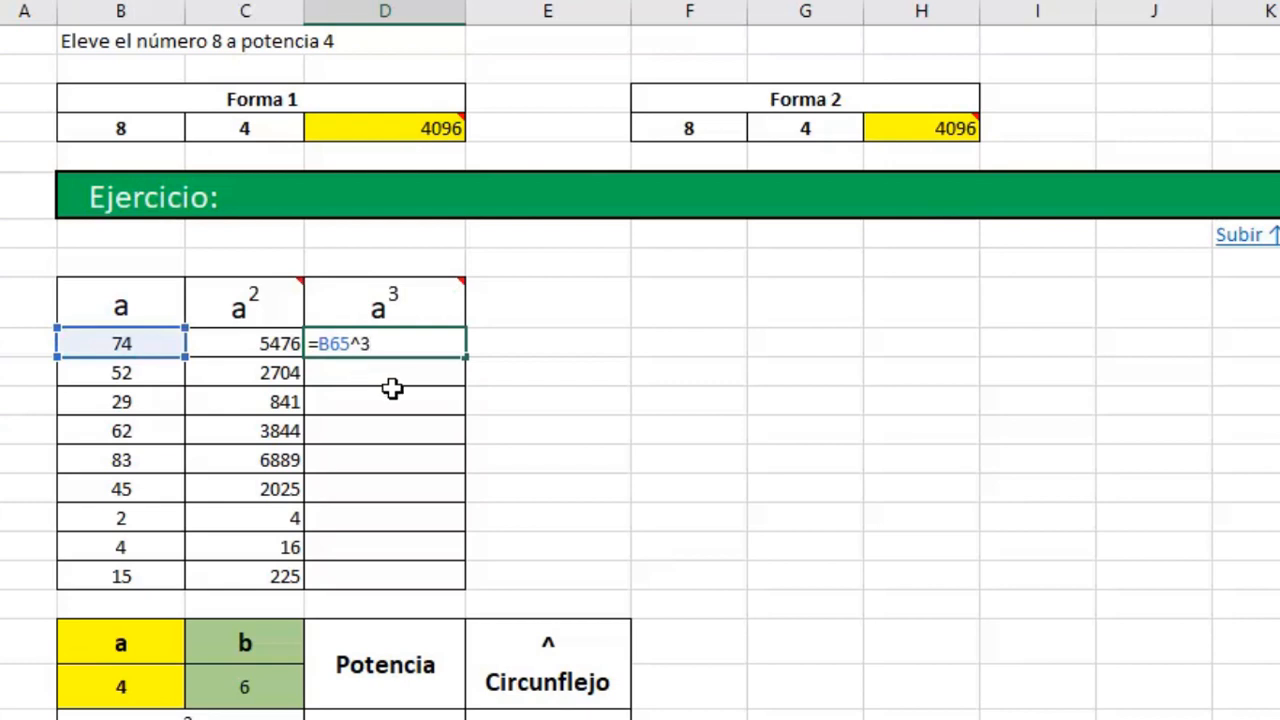
pyautogui.press('Return')
# - Fill the cubing formula from D65 down through the last row of the a³ column and check the results
pyautogui.click(416, 342)
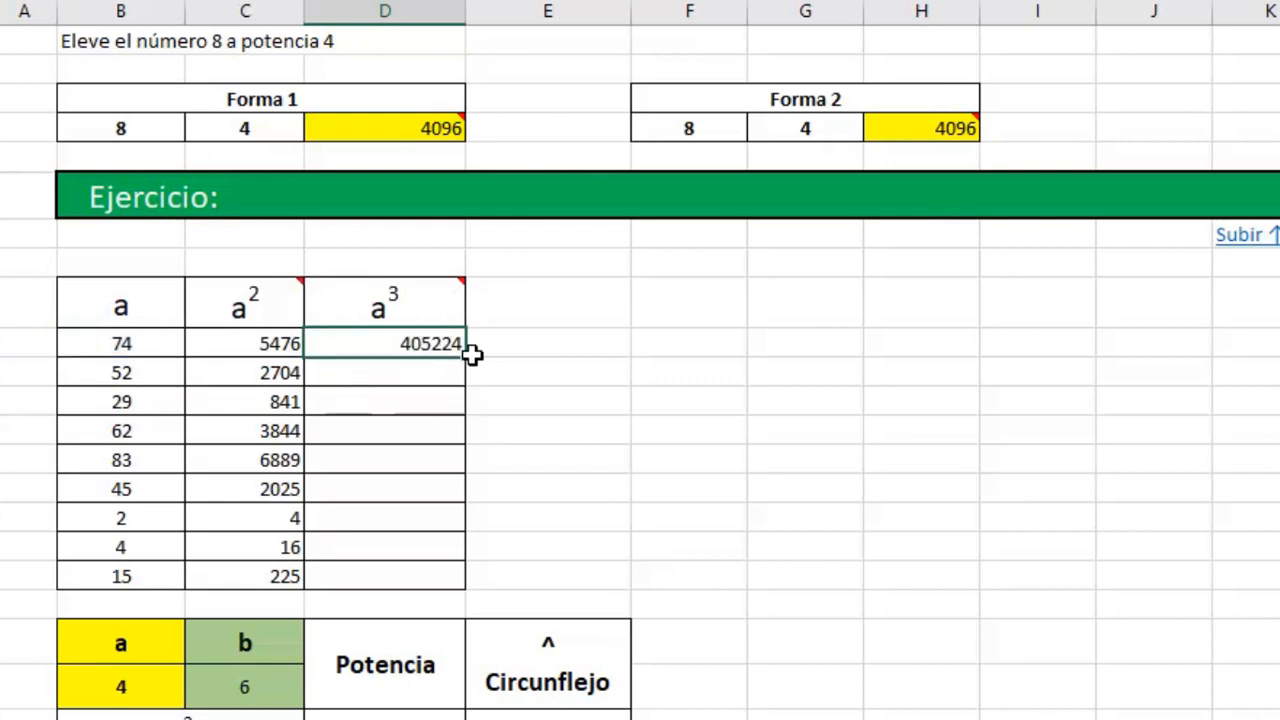
pyautogui.moveTo(465, 354); pyautogui.dragTo(450, 581)
pyautogui.click(452, 522)
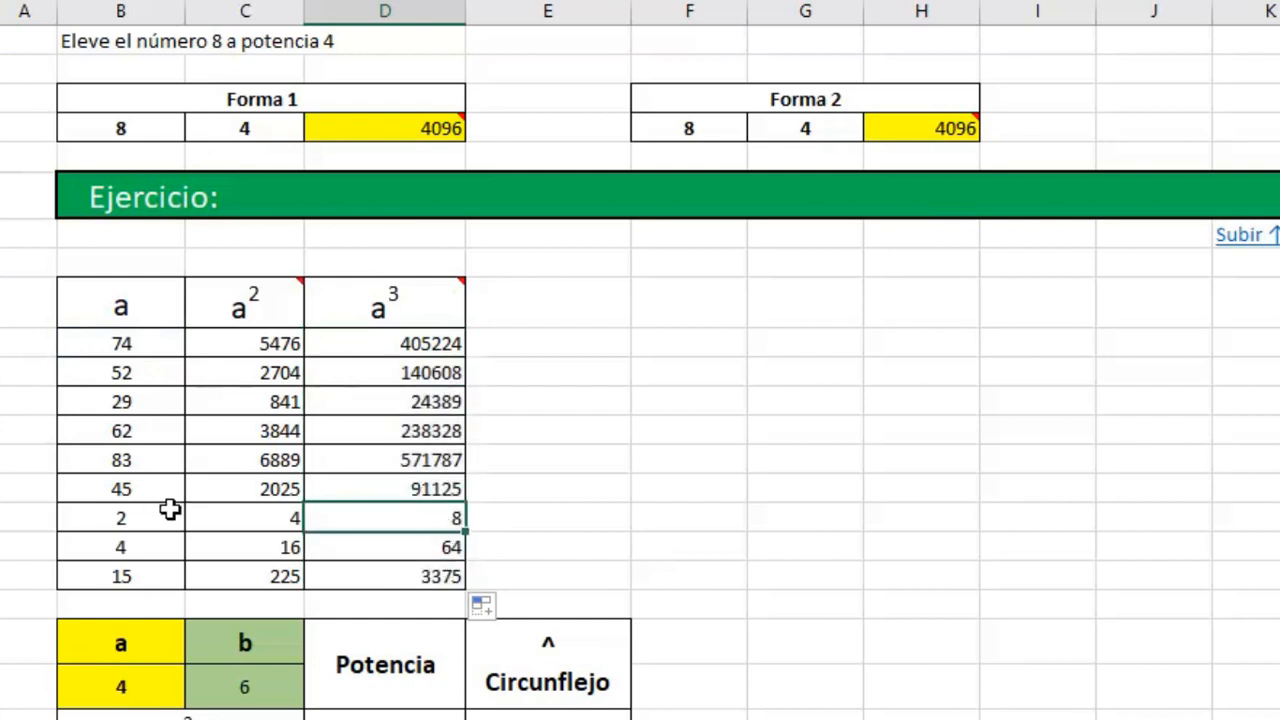
pyautogui.click(135, 551)
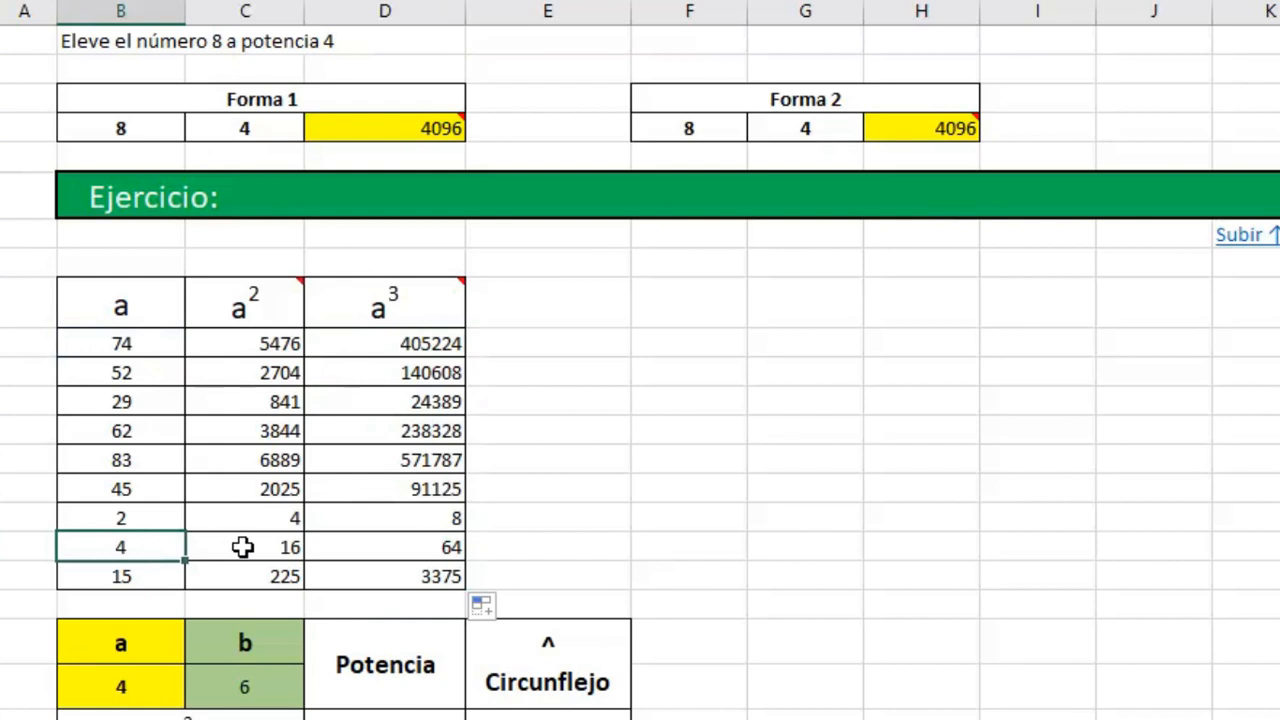
# - Examine the second exercise table, with its a and b values, listed expressions, and empty Potencia and Circunflejo columns
pyautogui.scroll(-3, 609, 503)
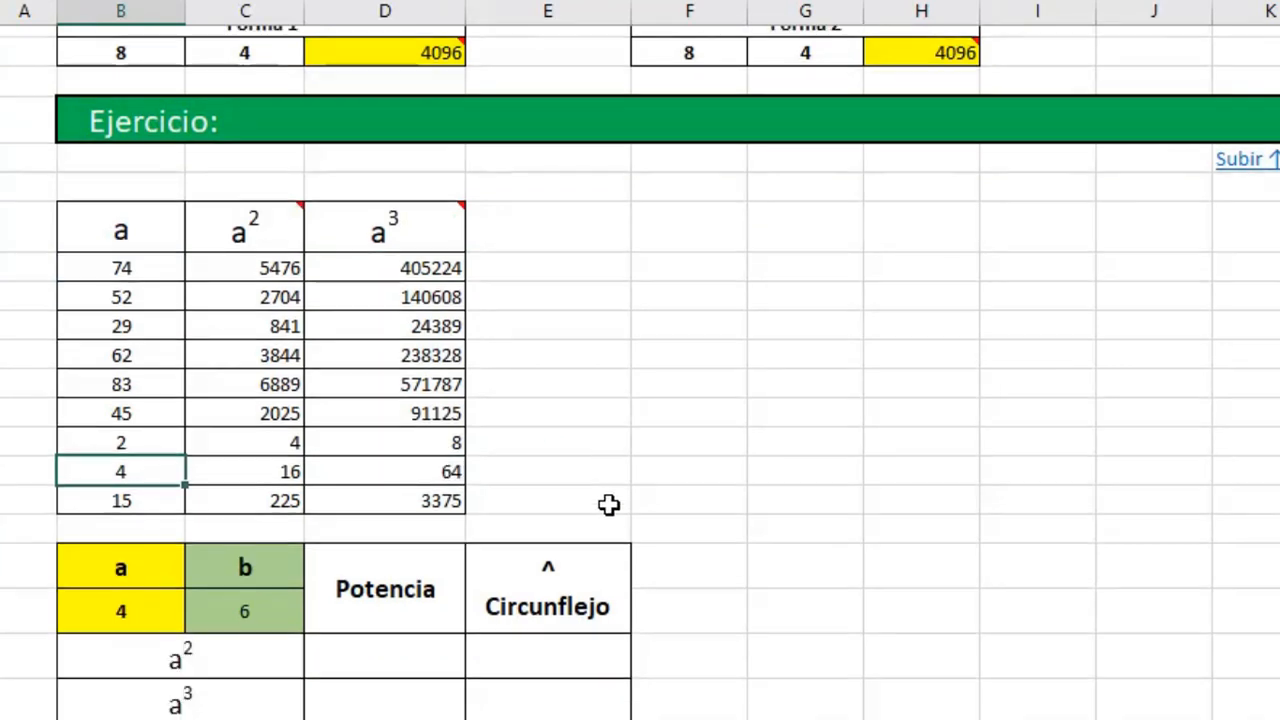
pyautogui.scroll(-1, 609, 503)
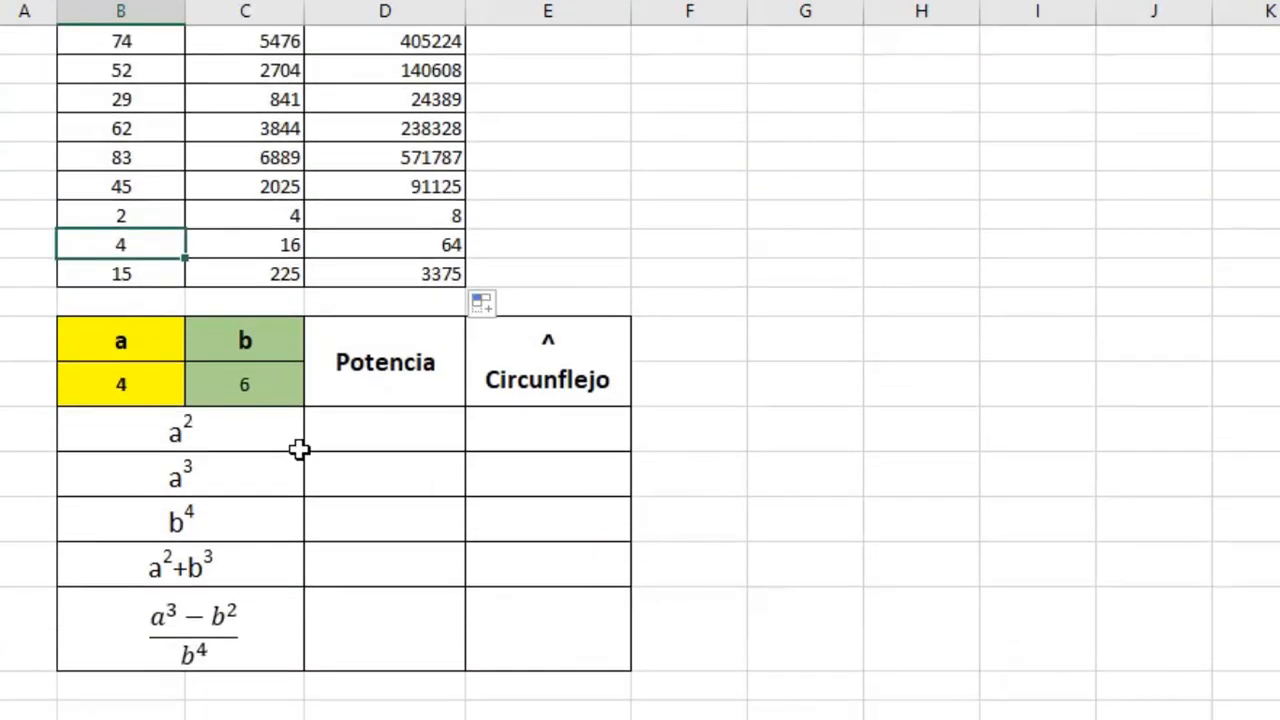
pyautogui.click(336, 430)
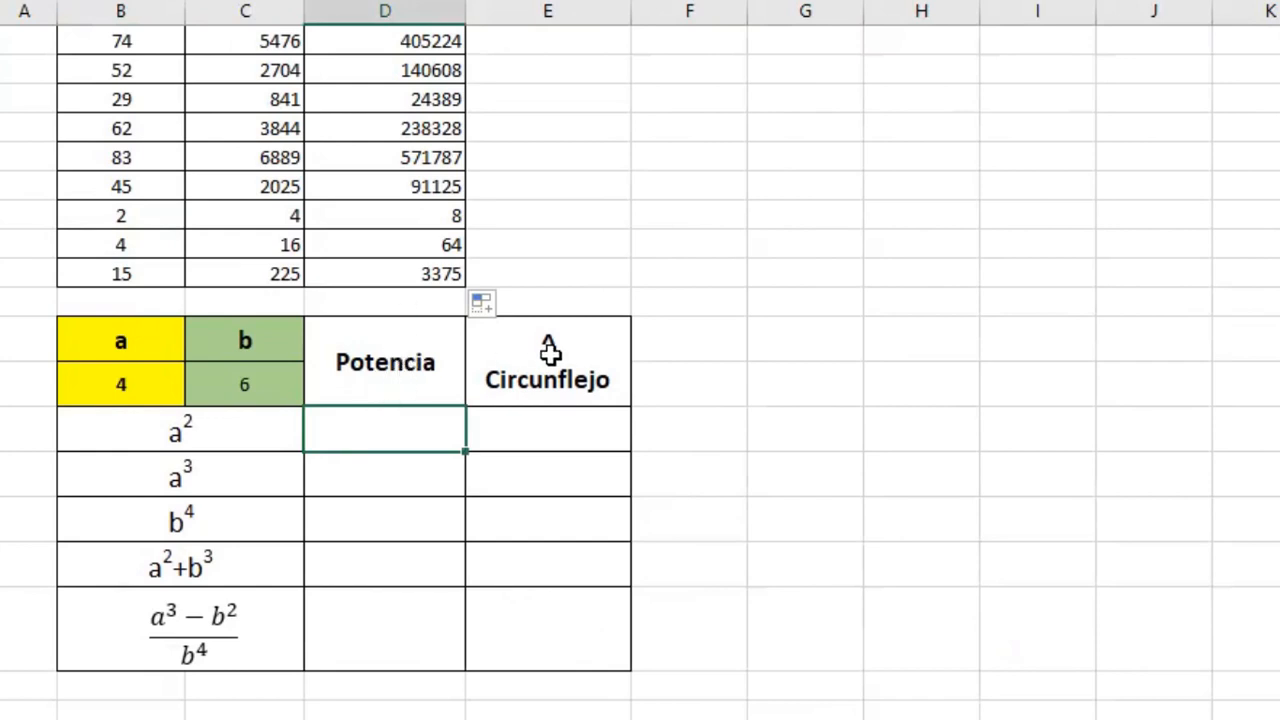
pyautogui.click(559, 364)
pyautogui.click(563, 440)
pyautogui.click(420, 425)
pyautogui.click(420, 471)
pyautogui.click(509, 473)
pyautogui.click(386, 511)
pyautogui.click(537, 525)
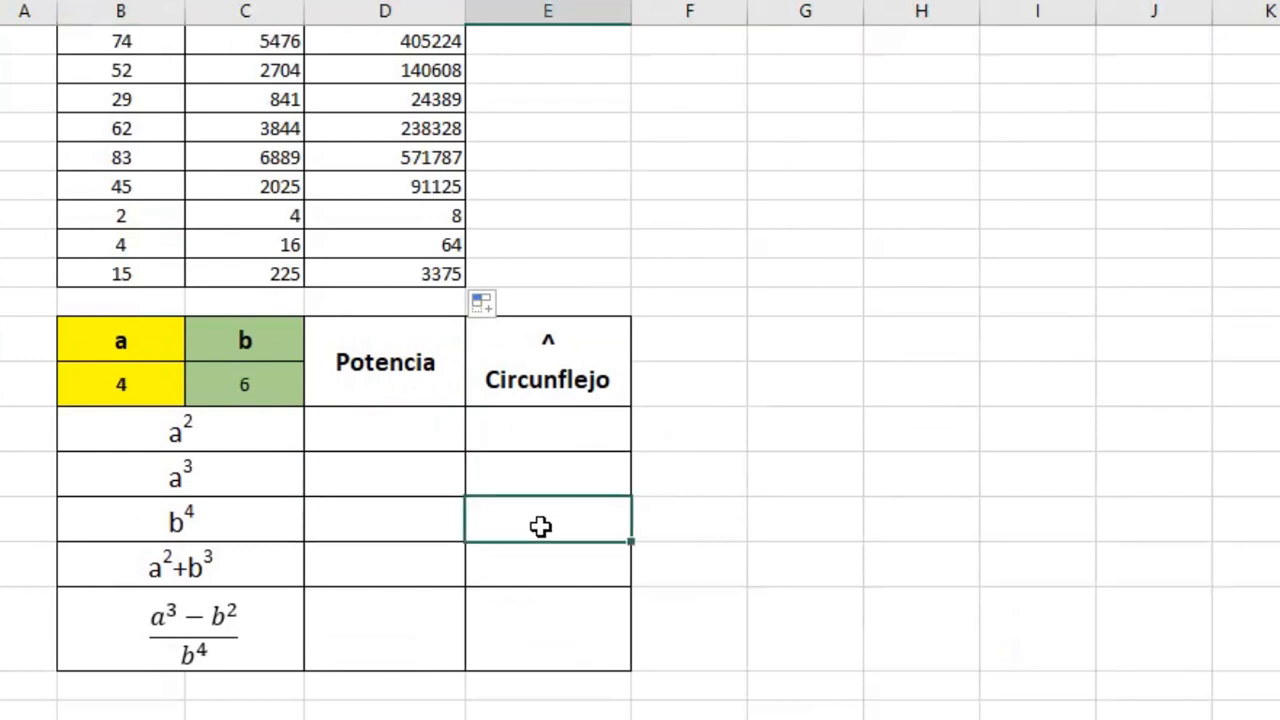
# - Start the a²+b³ formula in cell D80 of the Potencia column with the squared term =potencia(B76;2)
pyautogui.click(366, 567)
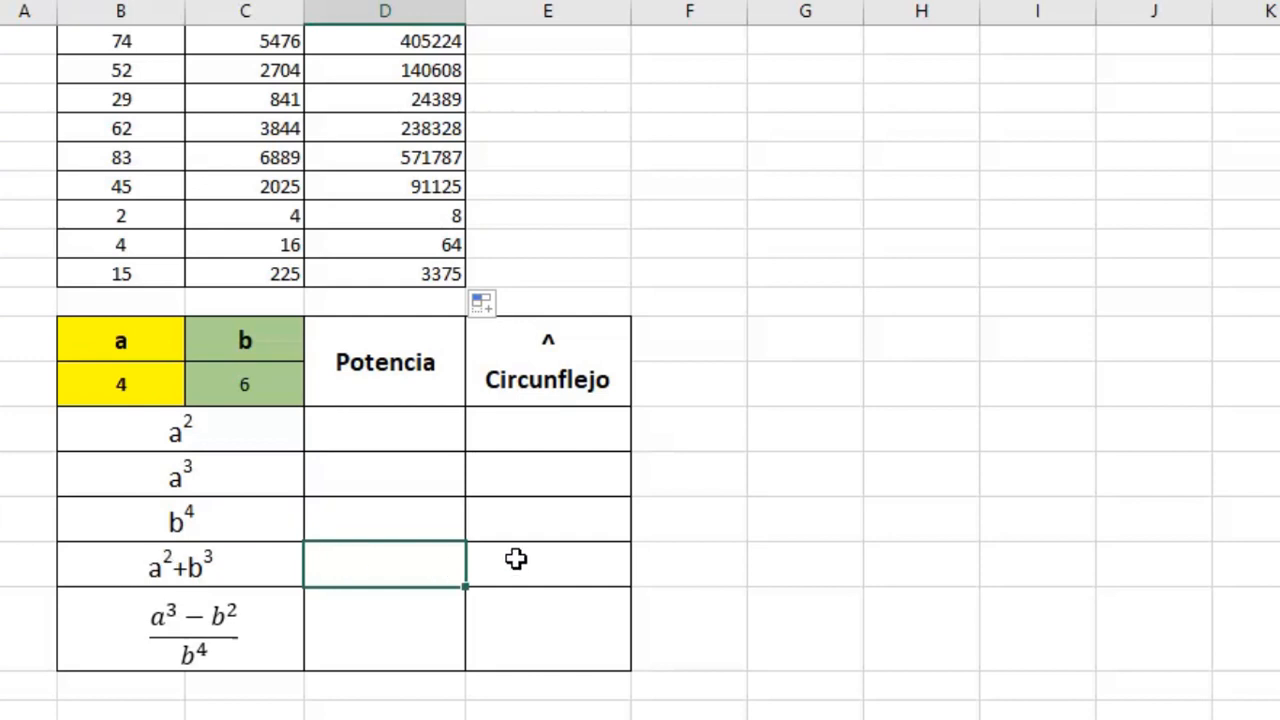
pyautogui.write('=')
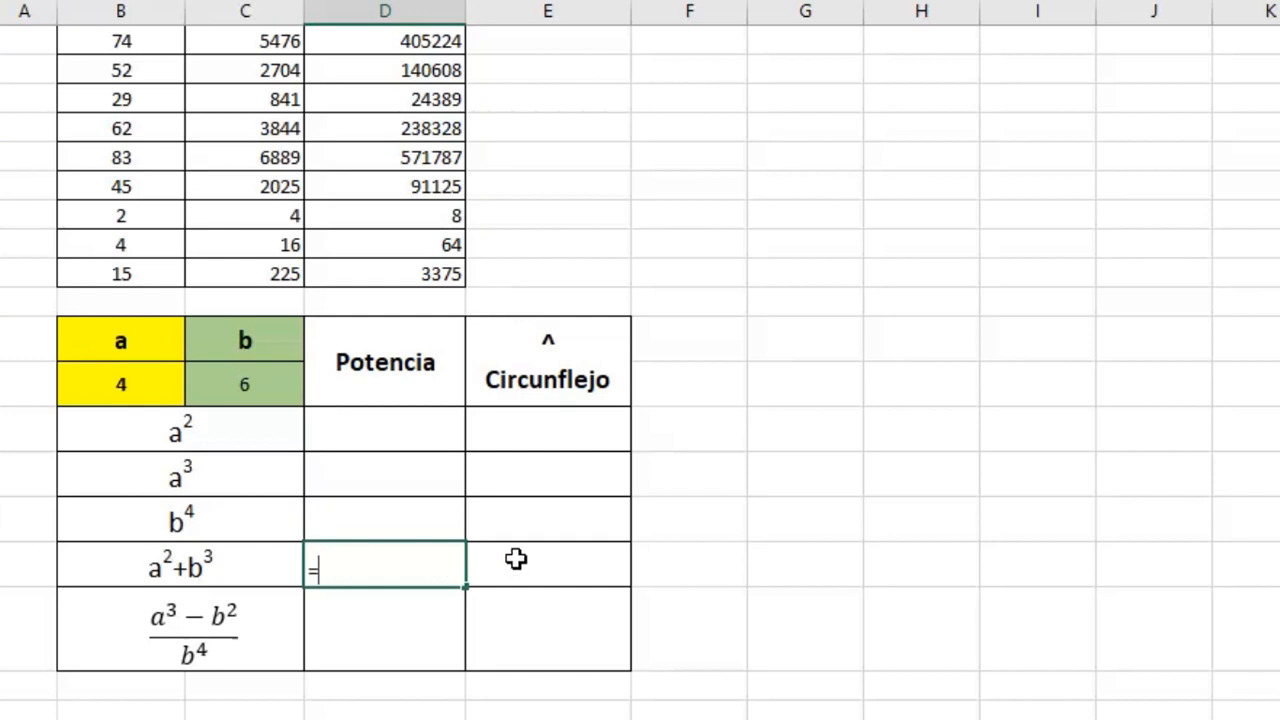
pyautogui.write('potencia')
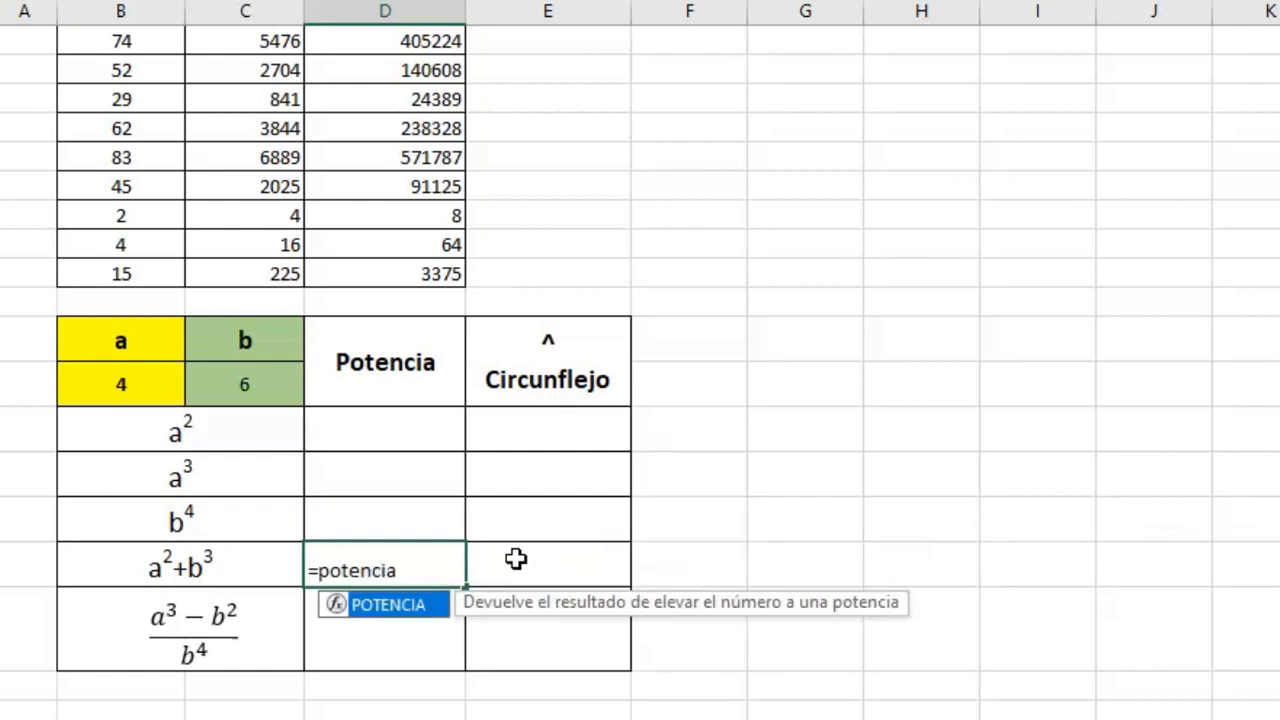
pyautogui.write('(')
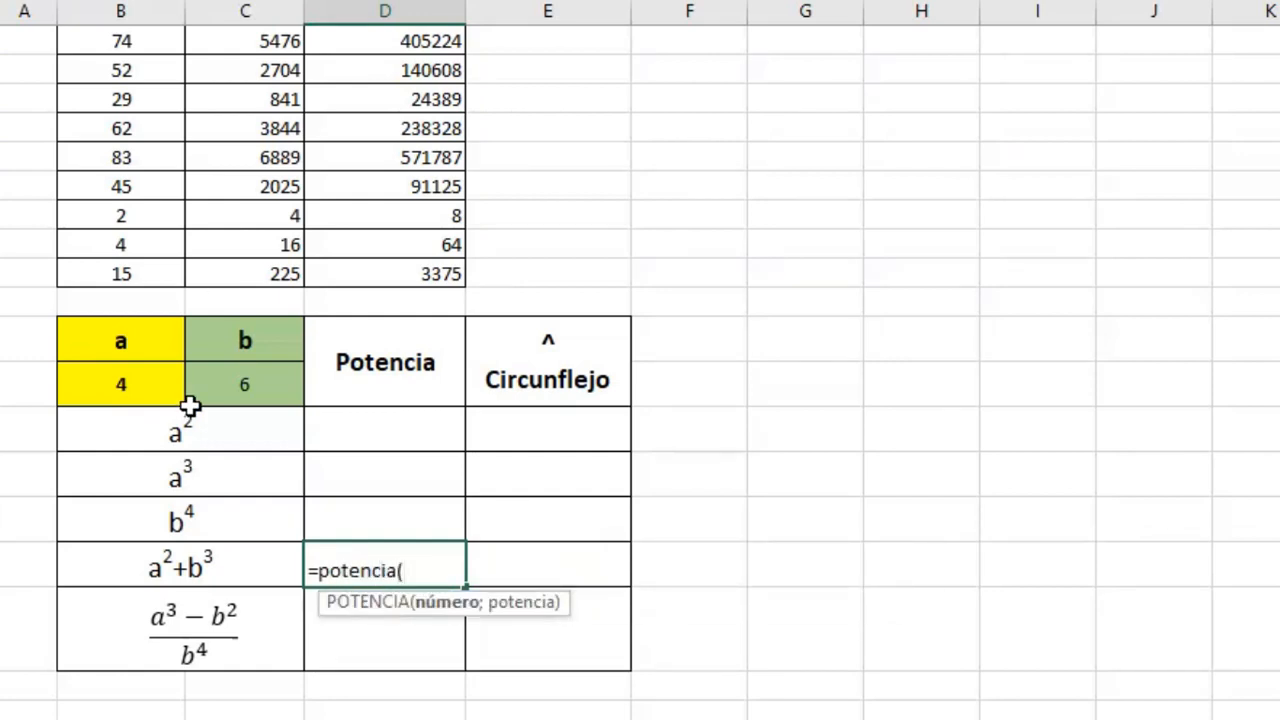
pyautogui.click(137, 382)
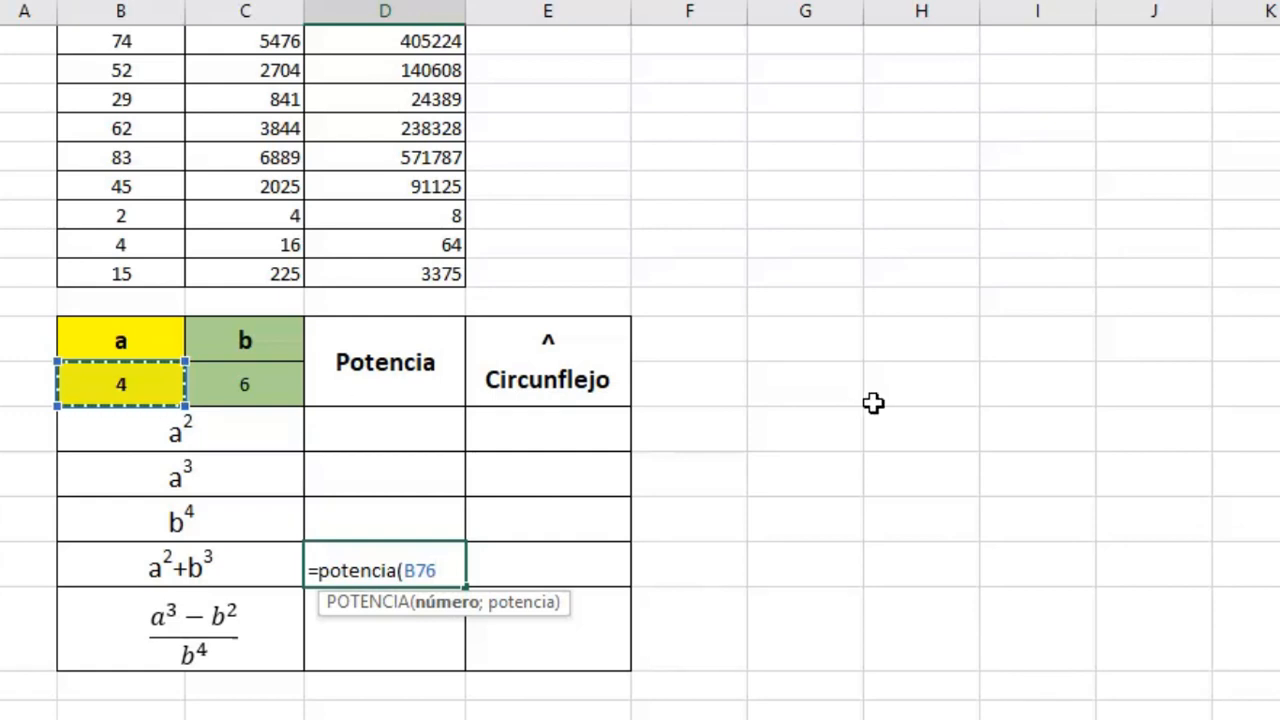
pyautogui.write(';2')
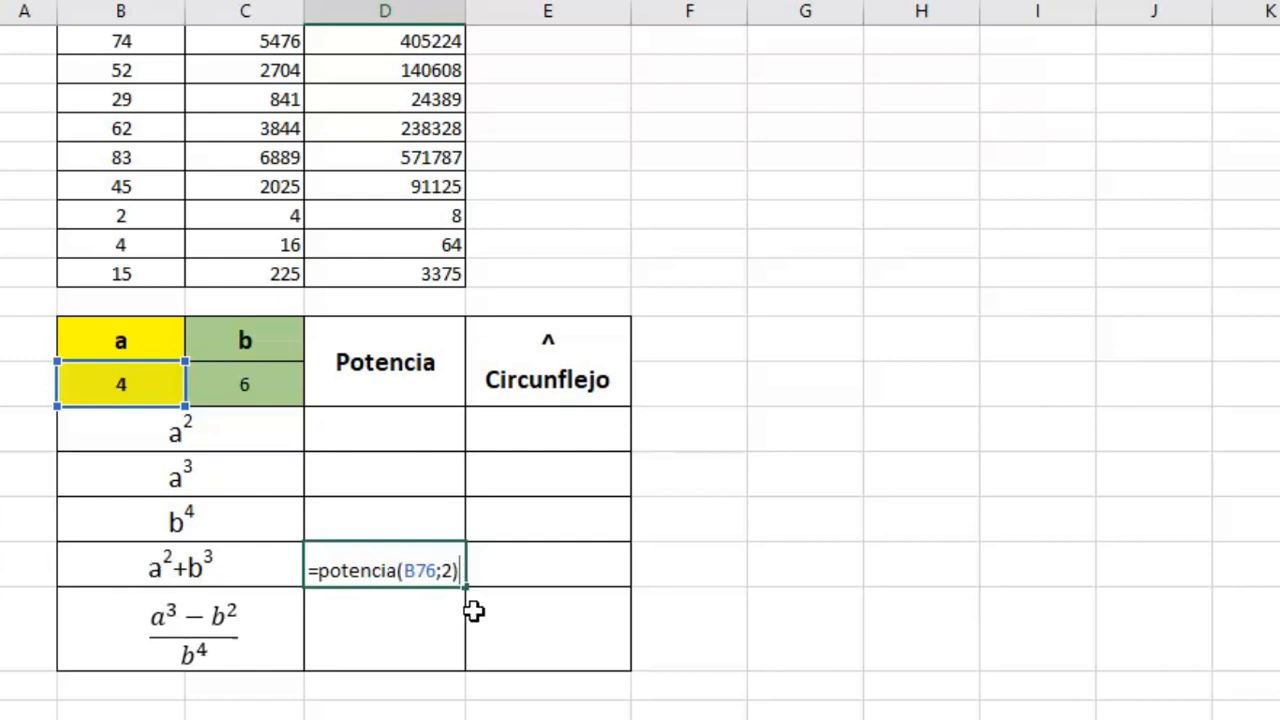
# - Complete the D80 formula by adding the cubed b term, +potencia(C76;3), and check the result
pyautogui.write('+')
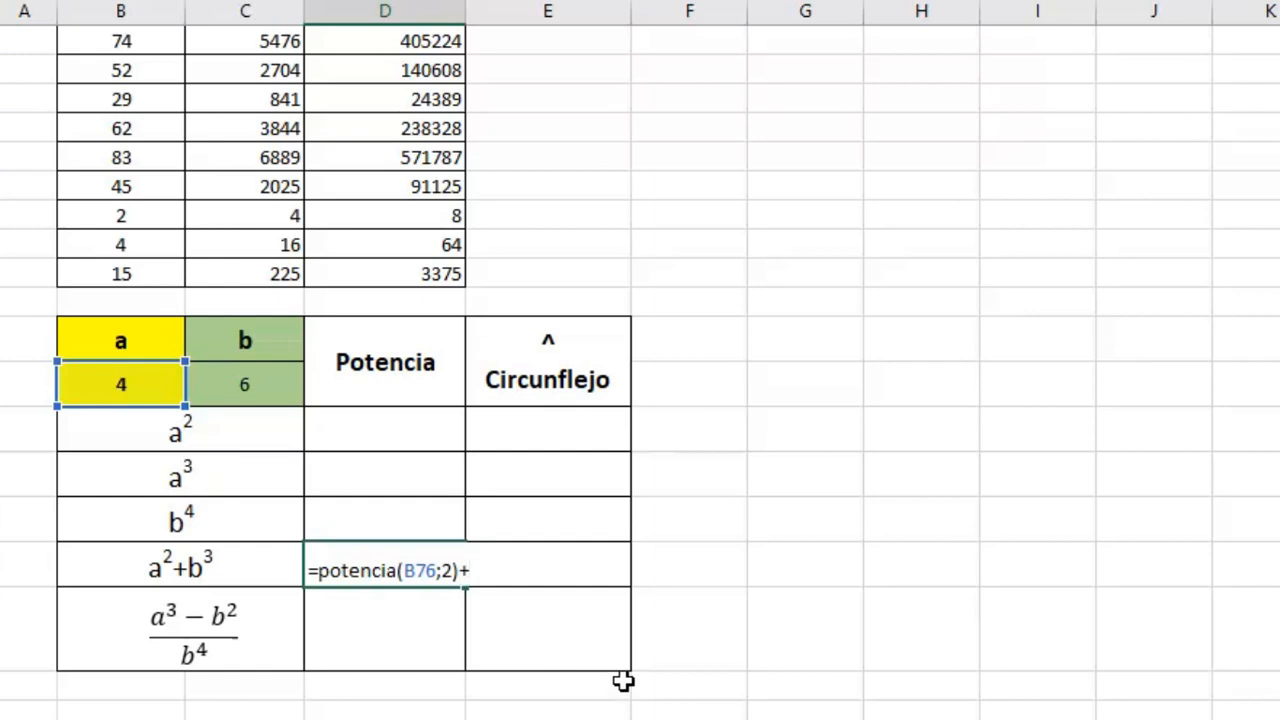
pyautogui.write('pote')
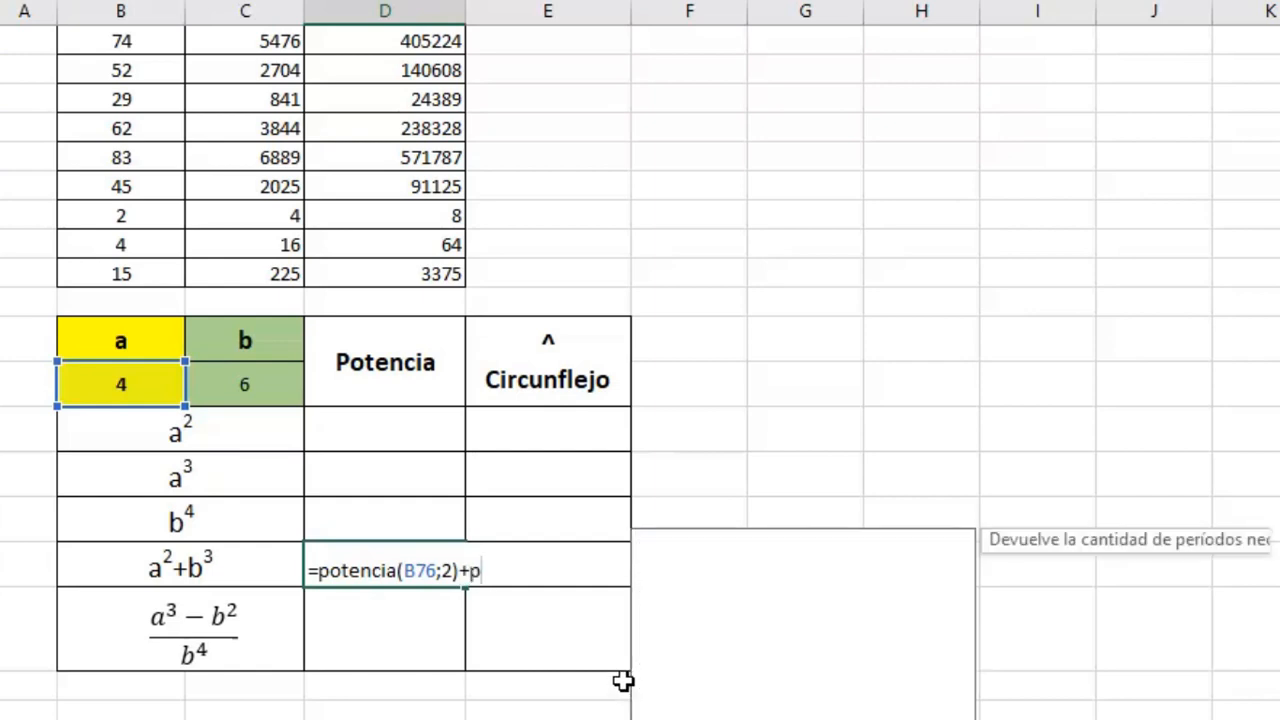
pyautogui.write('ncia')
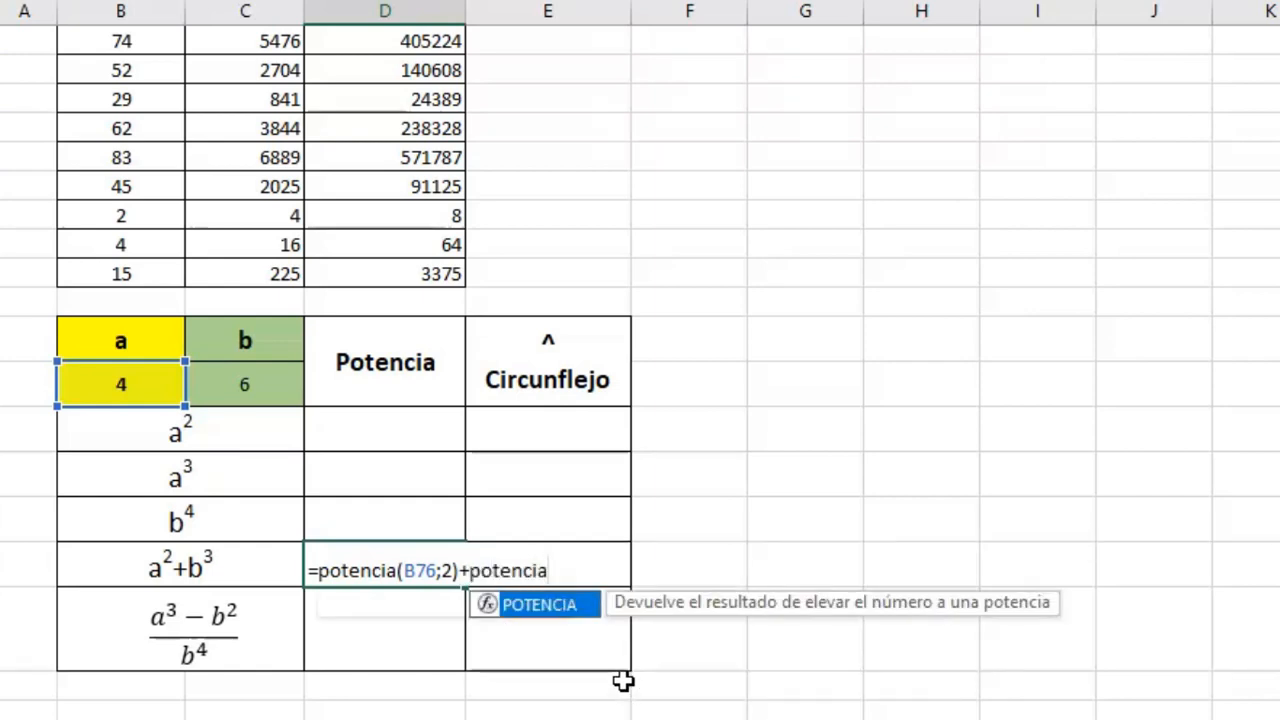
pyautogui.write('(')
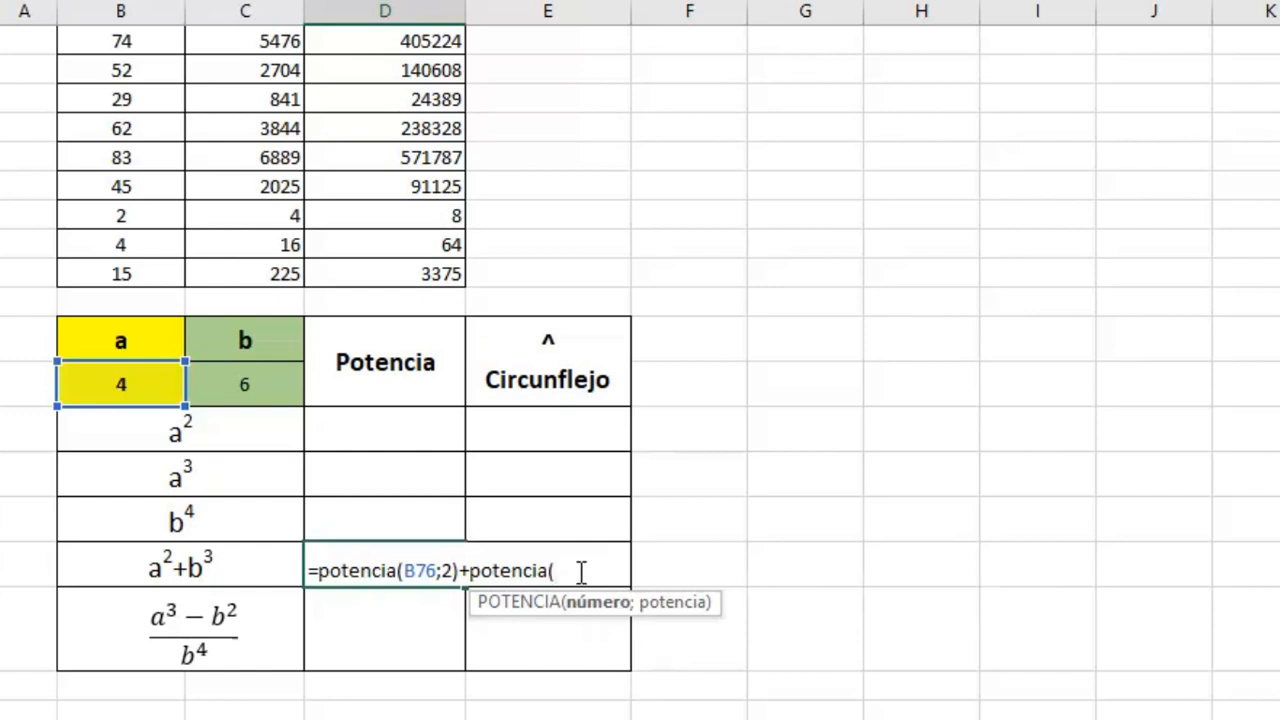
pyautogui.click(243, 385)
pyautogui.write(';3')
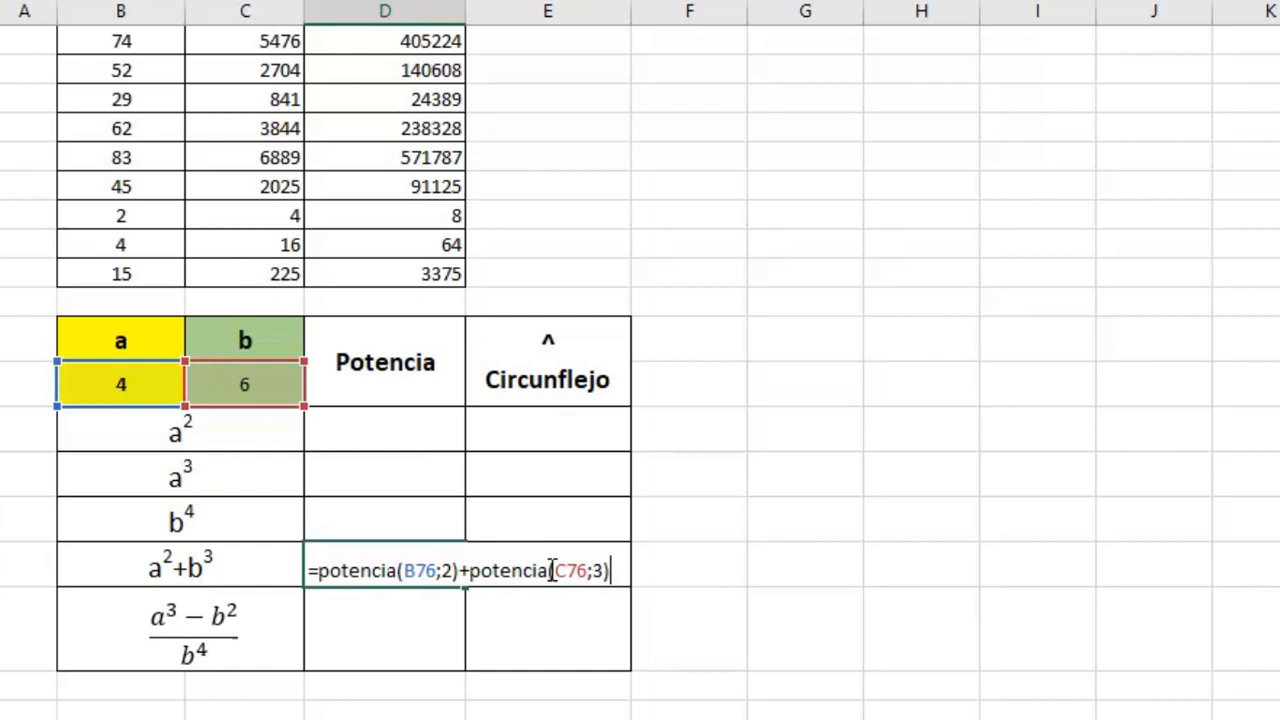
pyautogui.press('Return')
pyautogui.click(437, 572)
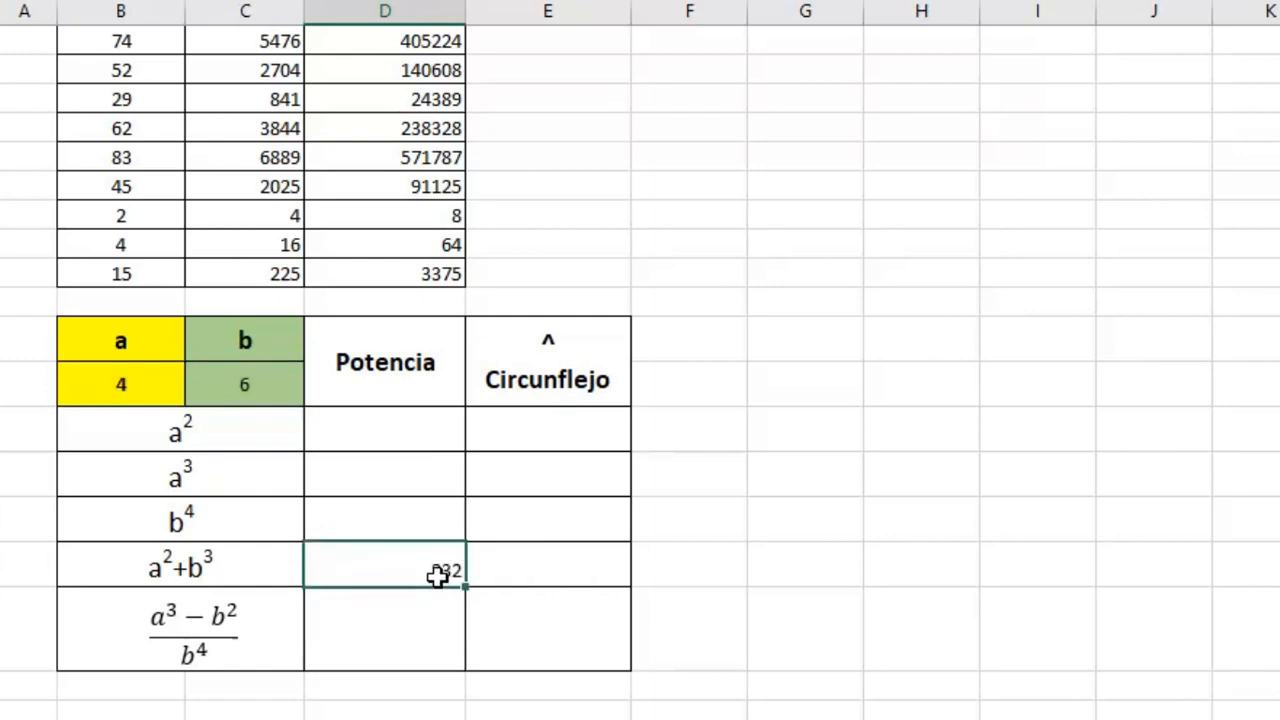
# - Calculate a²+b³ in cell E80 of the Circunflejo column with the formula =B76^2+C76^3
pyautogui.click(555, 574)
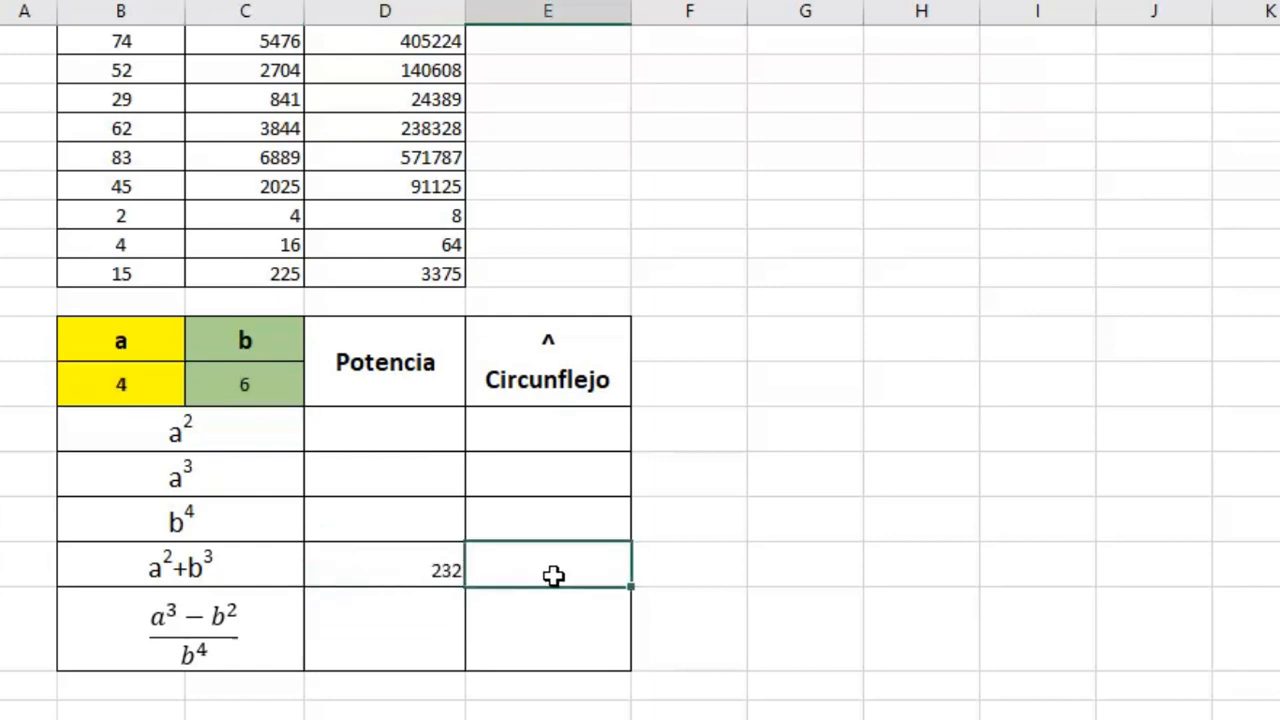
pyautogui.write('=')
pyautogui.click(122, 390)
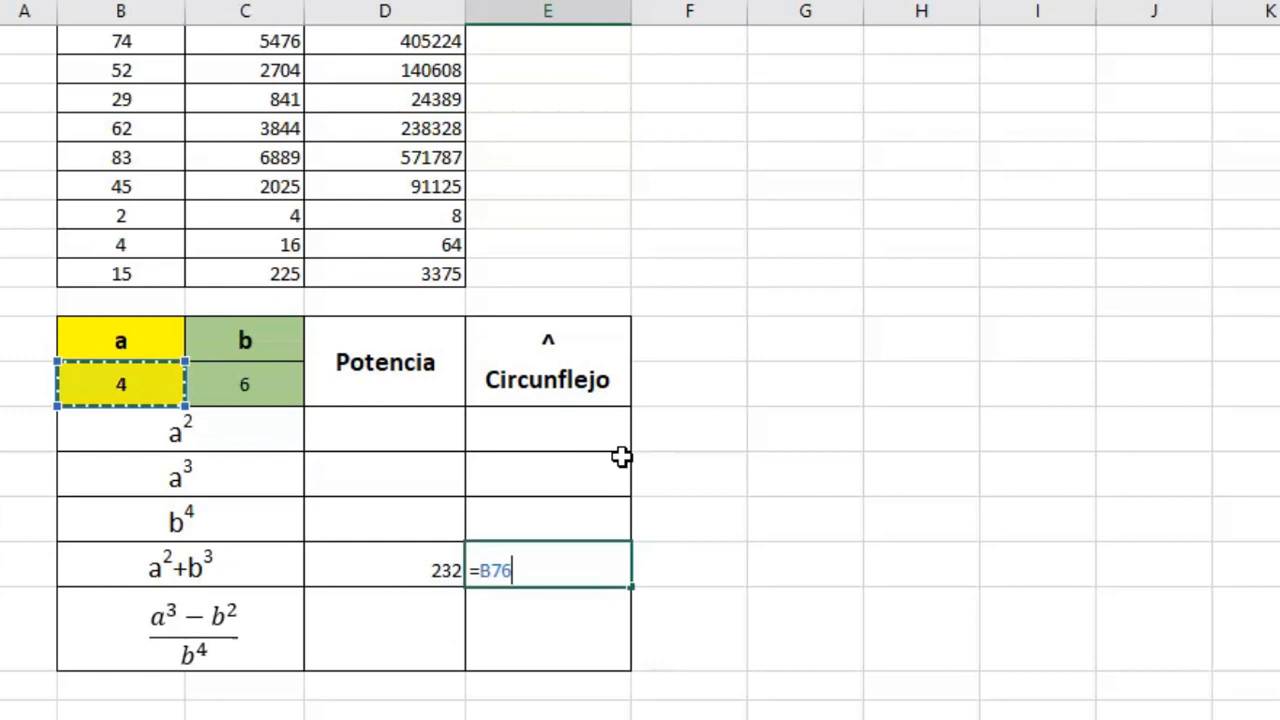
pyautogui.write('^2')
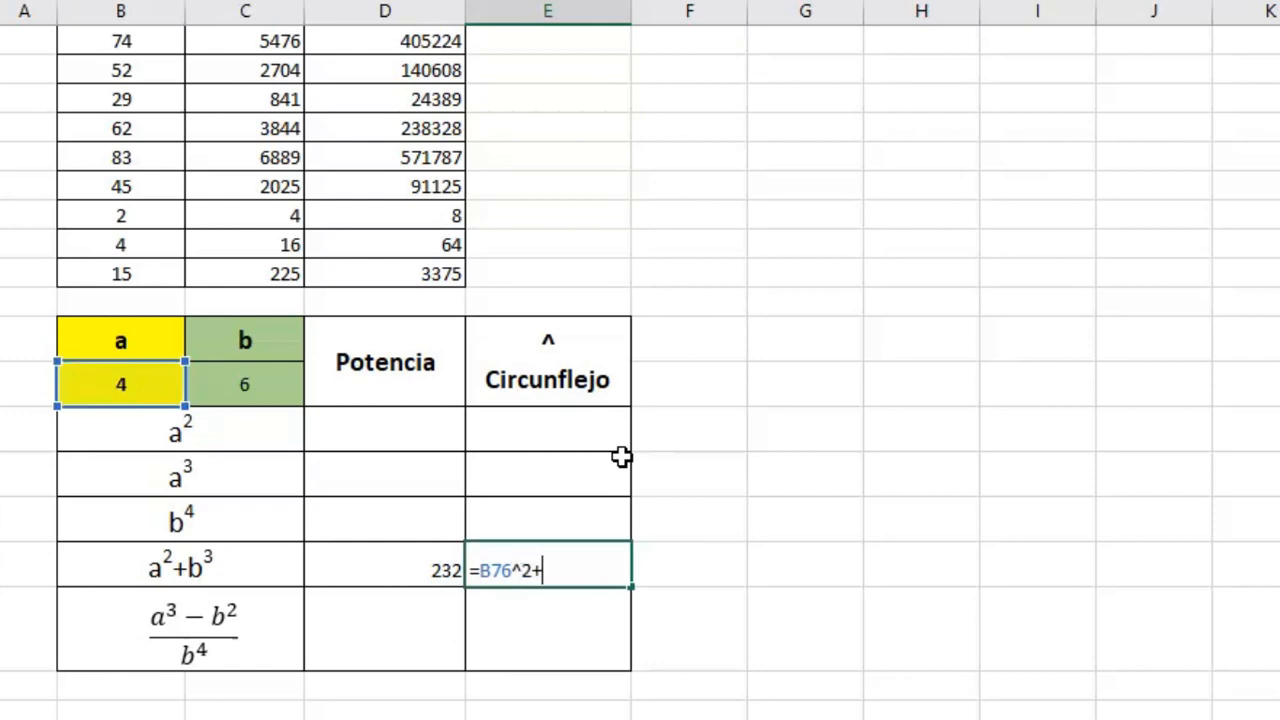
pyautogui.write('+')
pyautogui.click(254, 381)
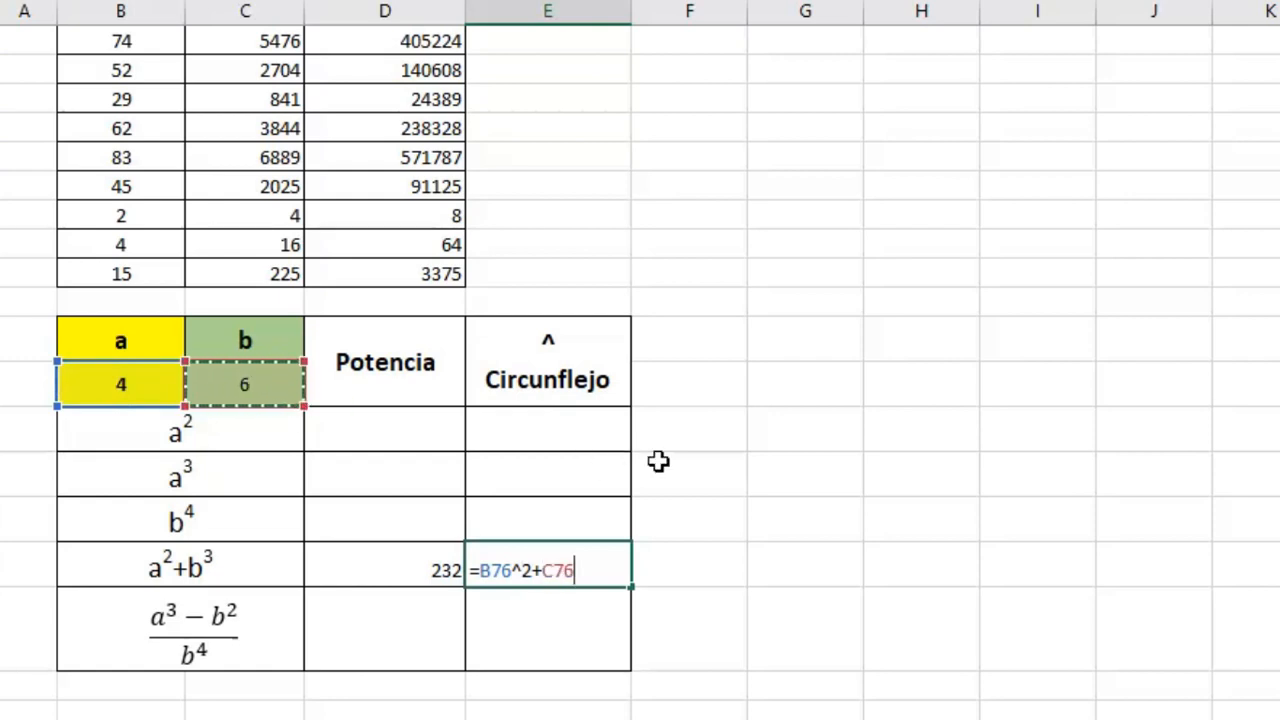
pyautogui.write('^3')
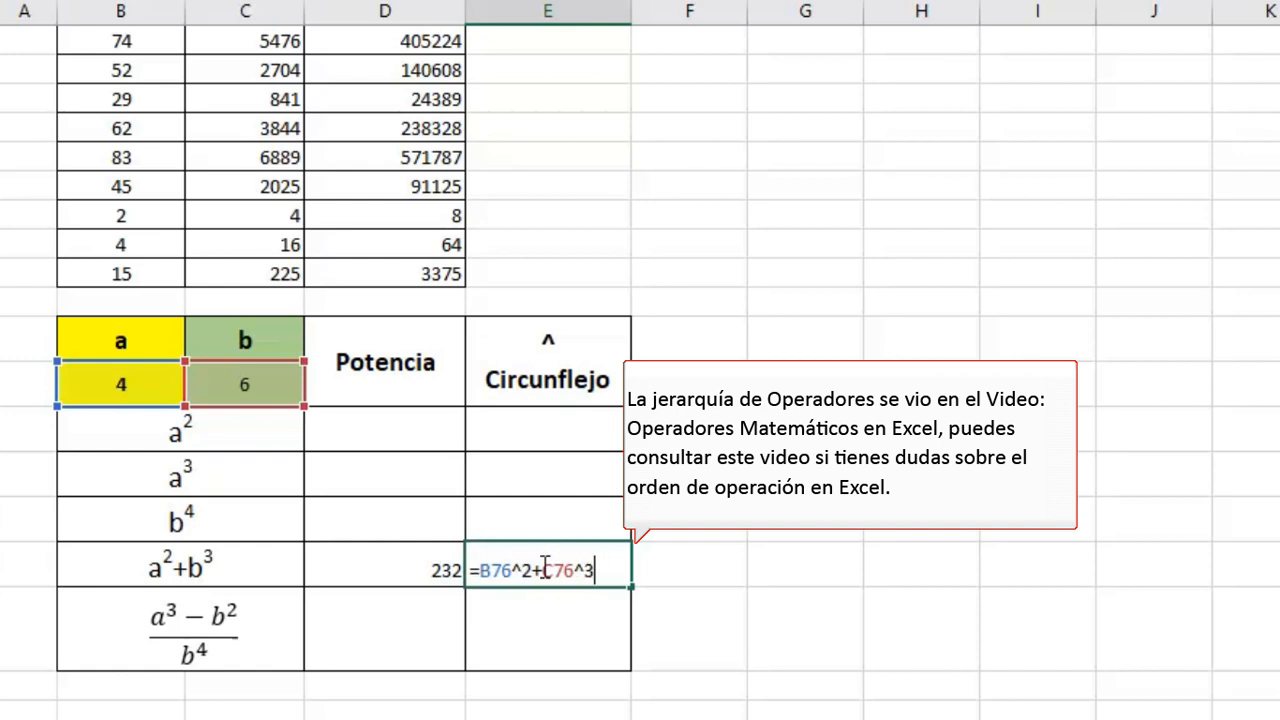
pyautogui.press('Return')
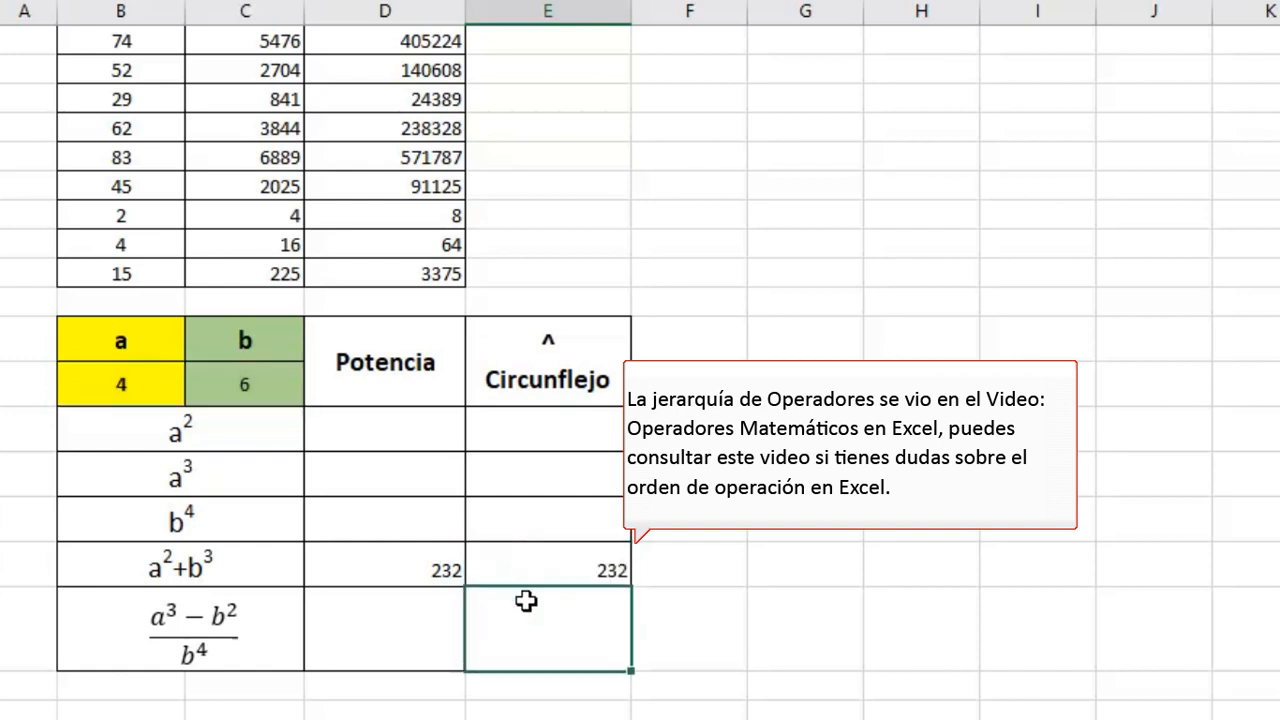
# - Compare the a²+b³ results in the Potencia and Circunflejo columns
pyautogui.click(585, 573)
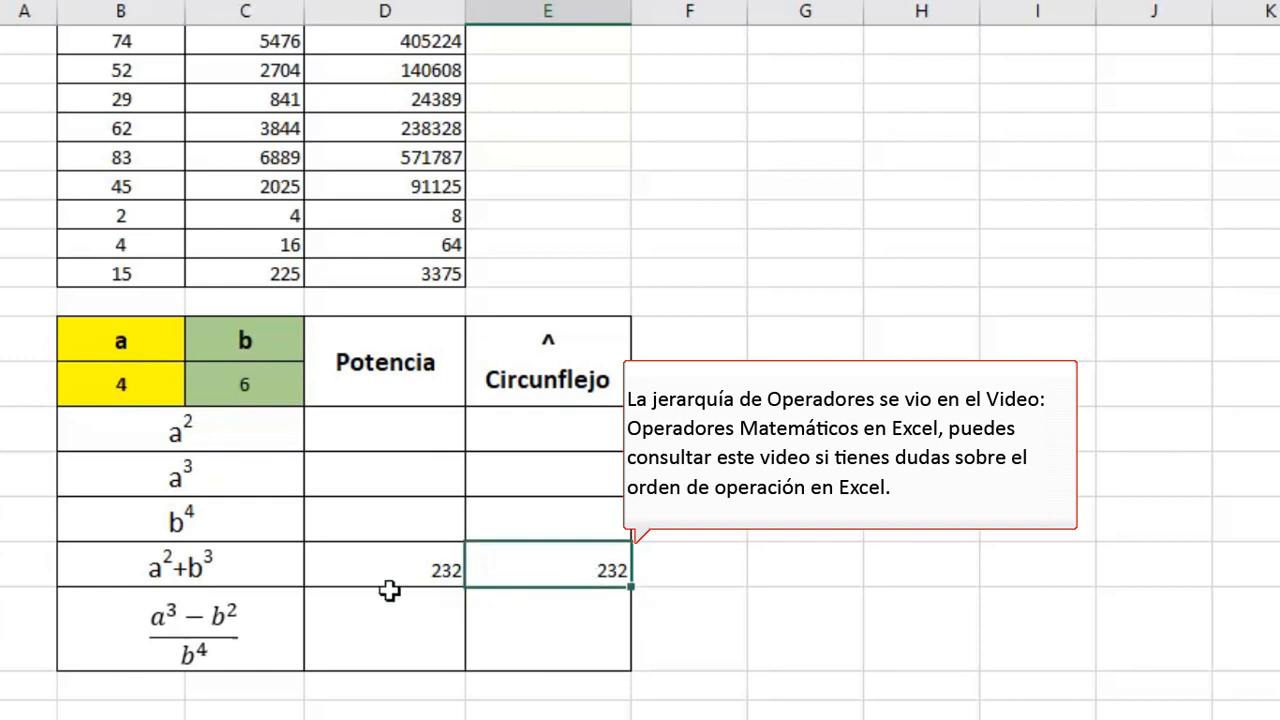
pyautogui.click(408, 564)
pyautogui.click(505, 561)
pyautogui.click(408, 572)
pyautogui.click(503, 553)
pyautogui.click(414, 570)
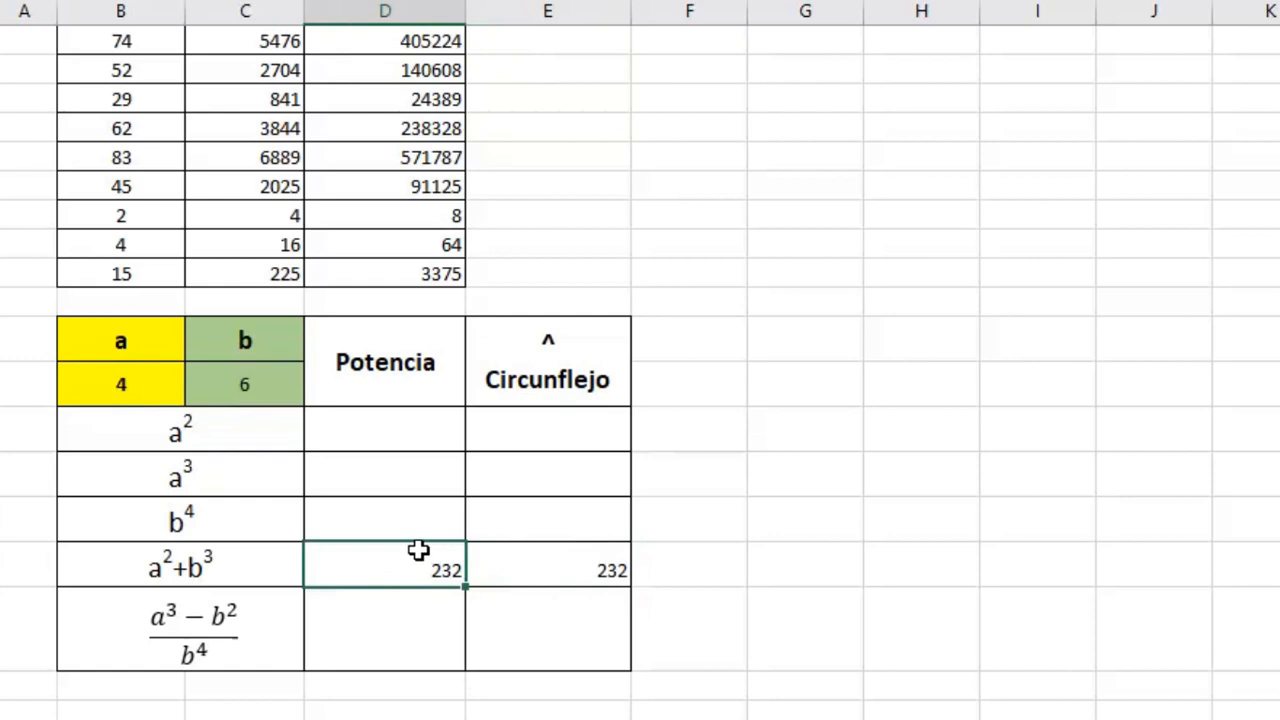
# - Start the fraction's formula in cell D81 of the Potencia column with =potencia(B76;3) and a minus sign
pyautogui.click(401, 622)
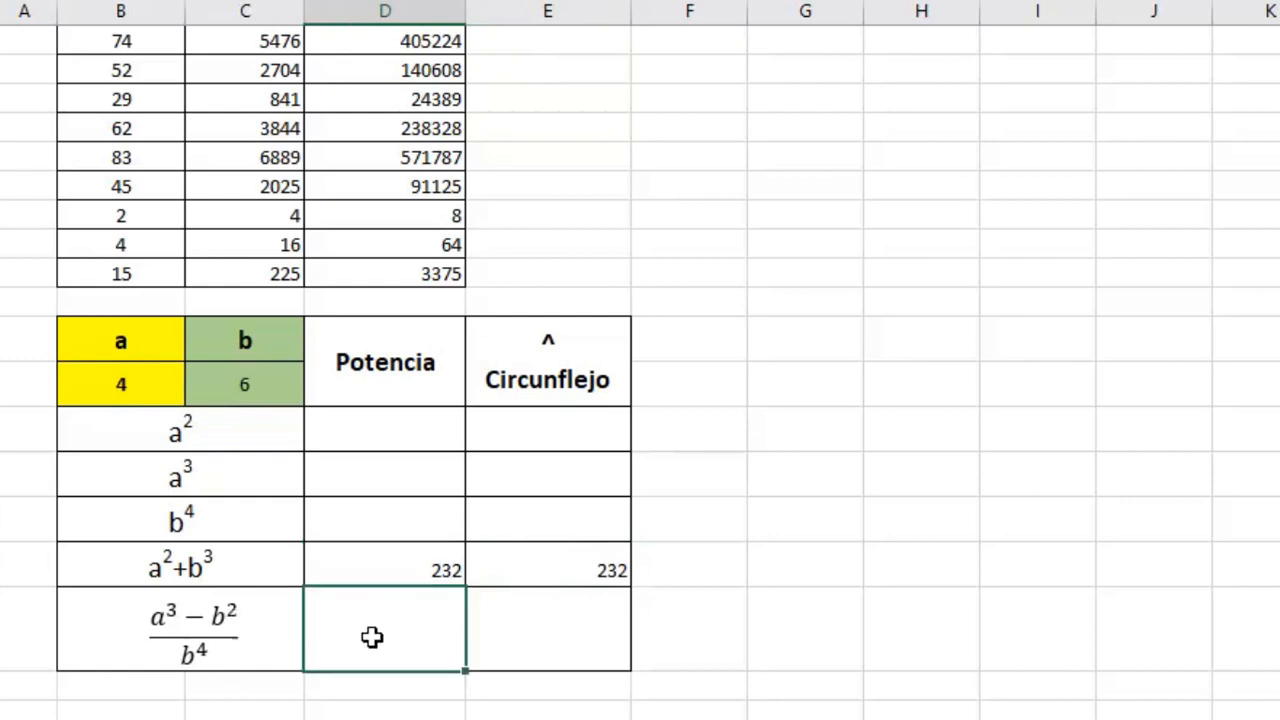
pyautogui.write('=')
pyautogui.write('potencia')
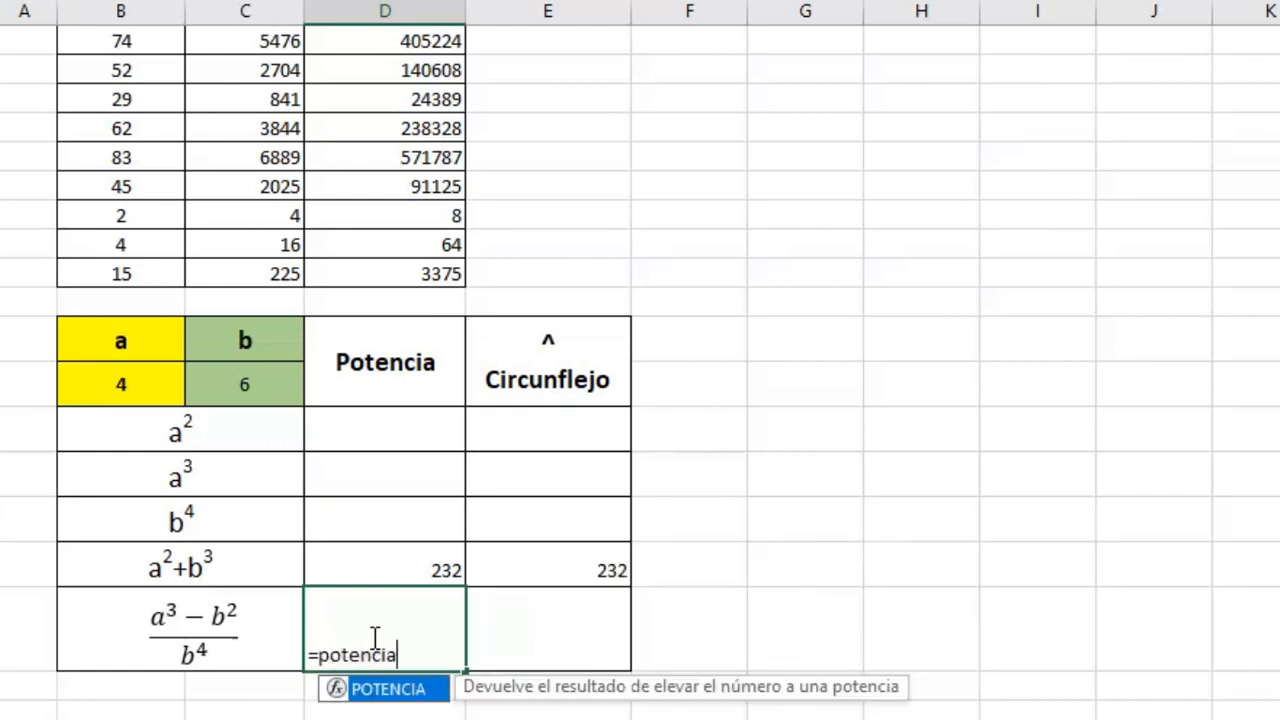
pyautogui.write('(')
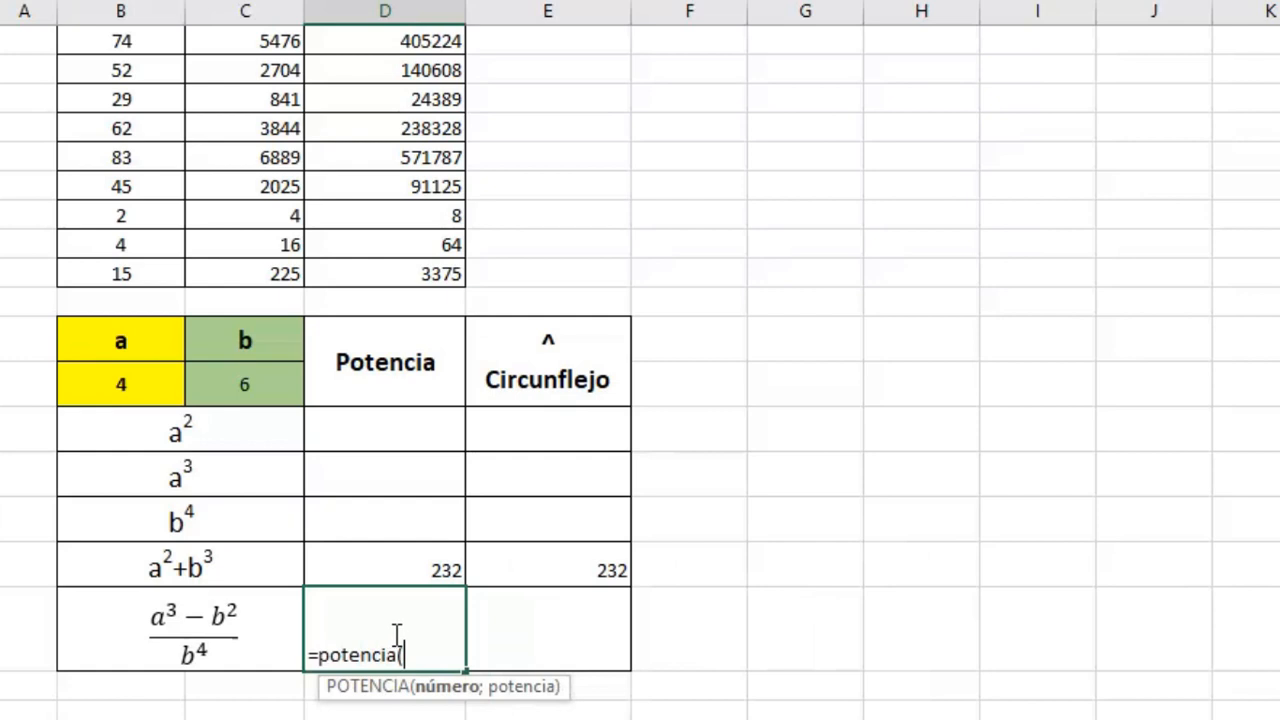
pyautogui.click(125, 384)
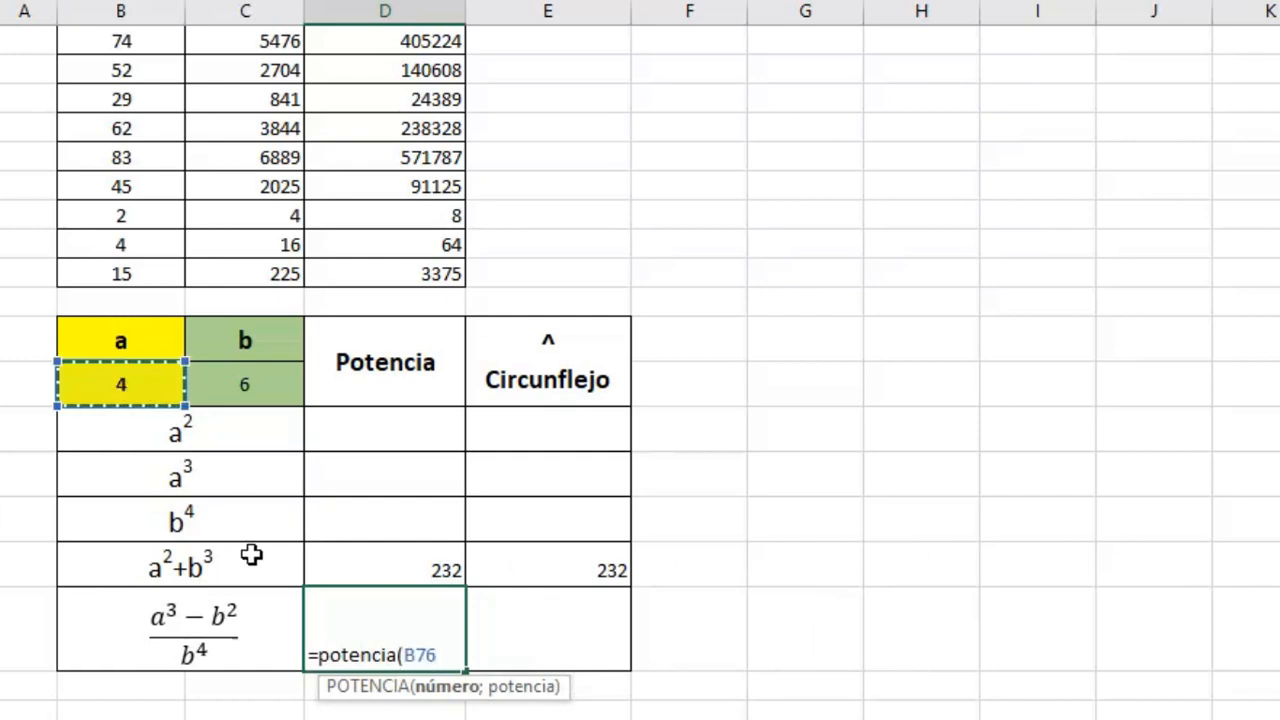
pyautogui.write(';')
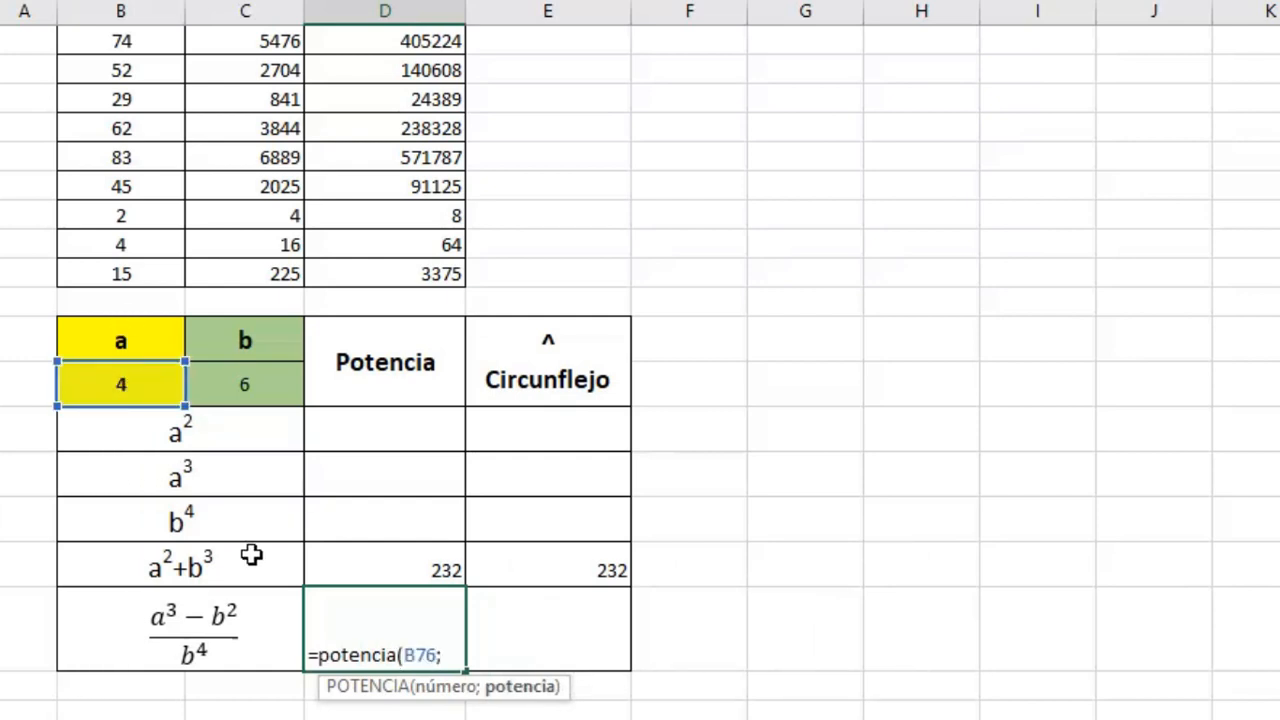
pyautogui.write('3)-')
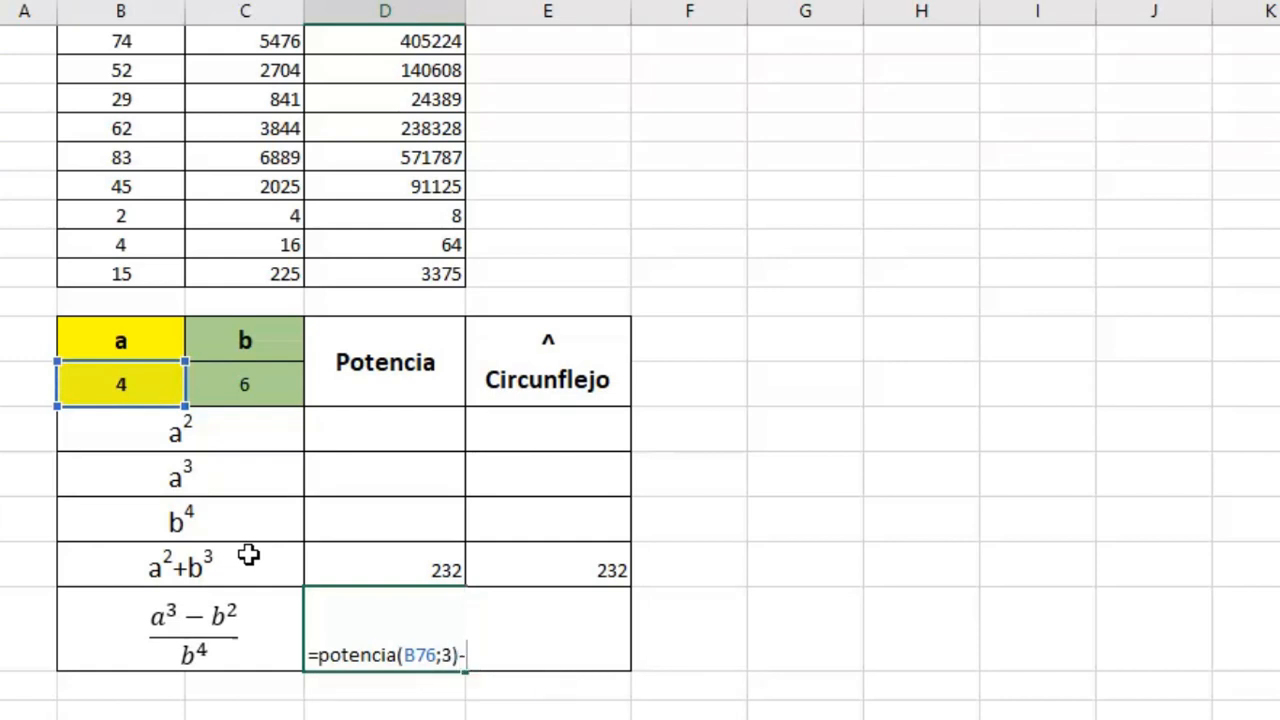
# - Add the squared b term, potencia(C76;2), to the D81 formula, correcting the mistyped C76 range reference
pyautogui.write('potencia(')
pyautogui.click(252, 380)
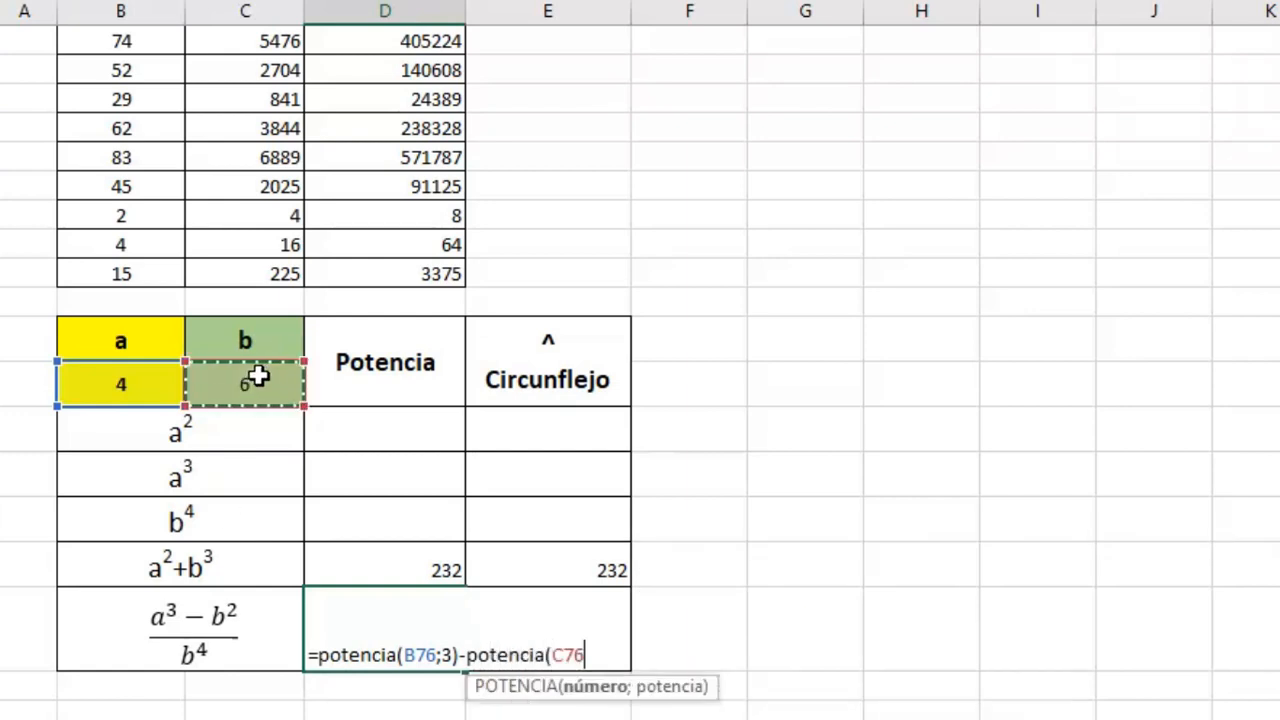
pyautogui.write(':')
pyautogui.press('BackSpace')
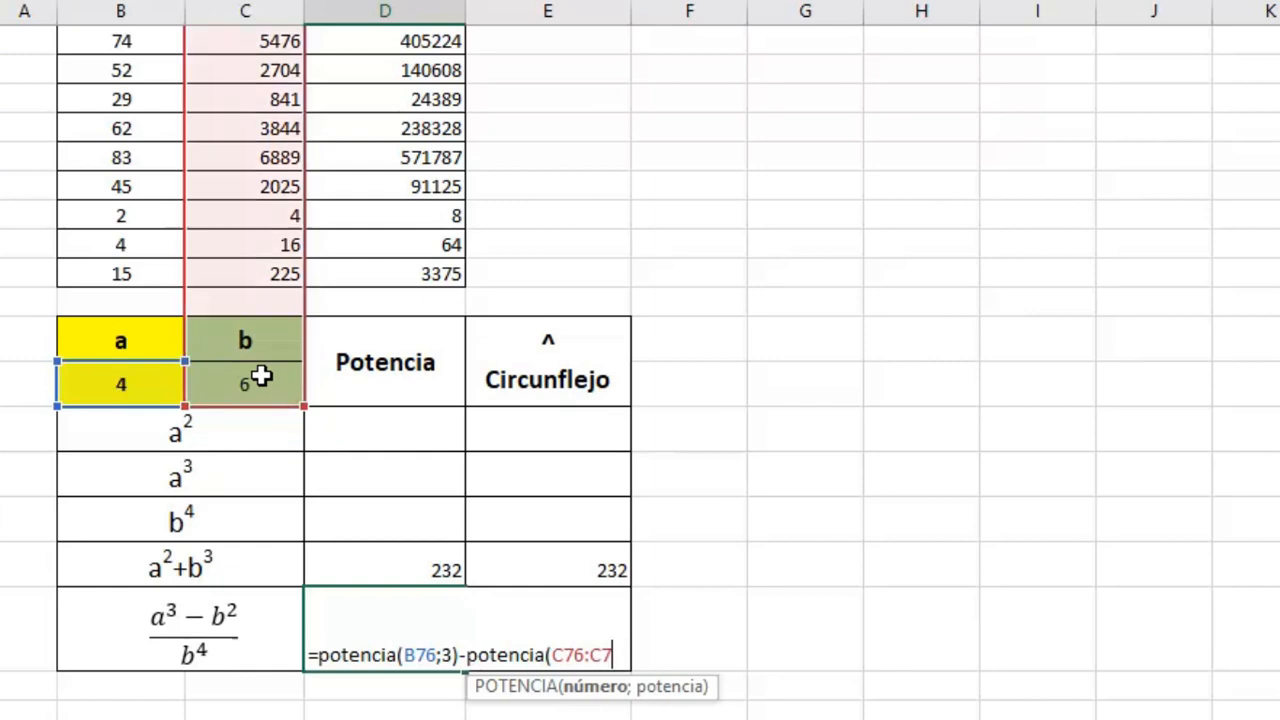
pyautogui.write(';')
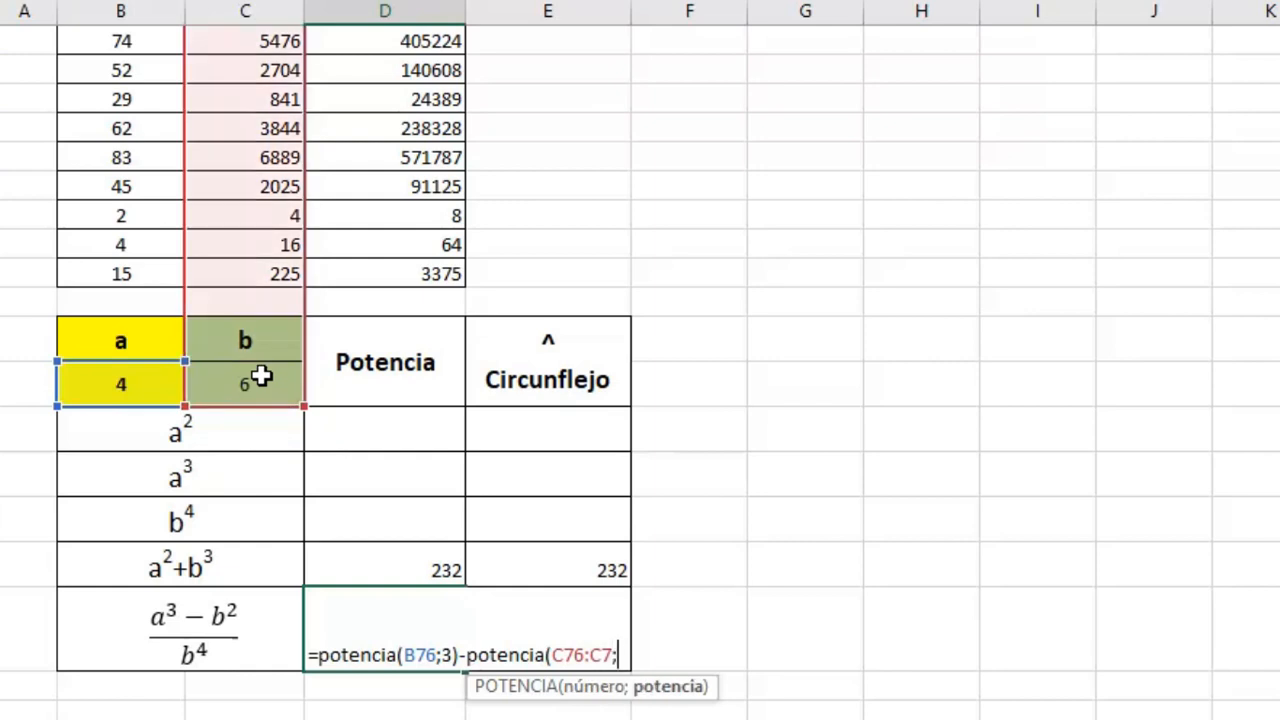
pyautogui.press('BackSpace')
pyautogui.press('BackSpace')
pyautogui.press('BackSpace')
pyautogui.press('BackSpace')
pyautogui.write(';')
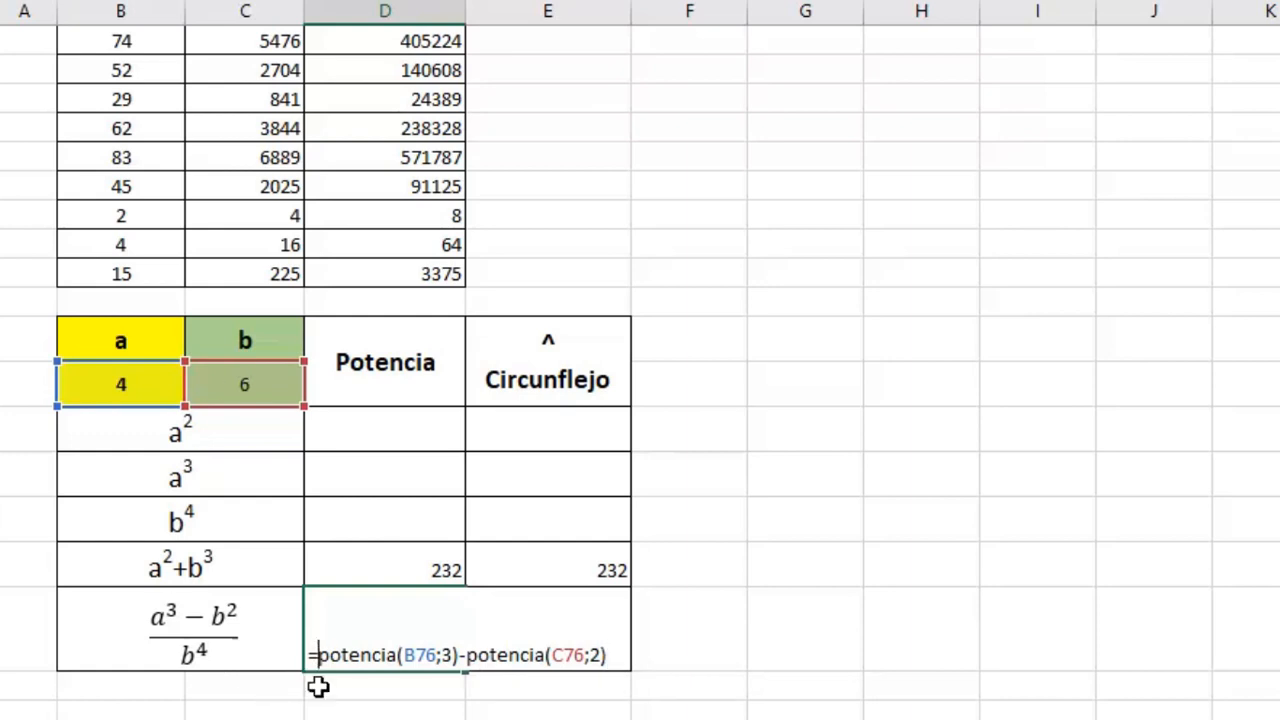
# - Enclose the whole numerator of the D81 formula in parentheses: (potencia(B76;3)-potencia(C76;2))
pyautogui.write('(')
pyautogui.press('Right')
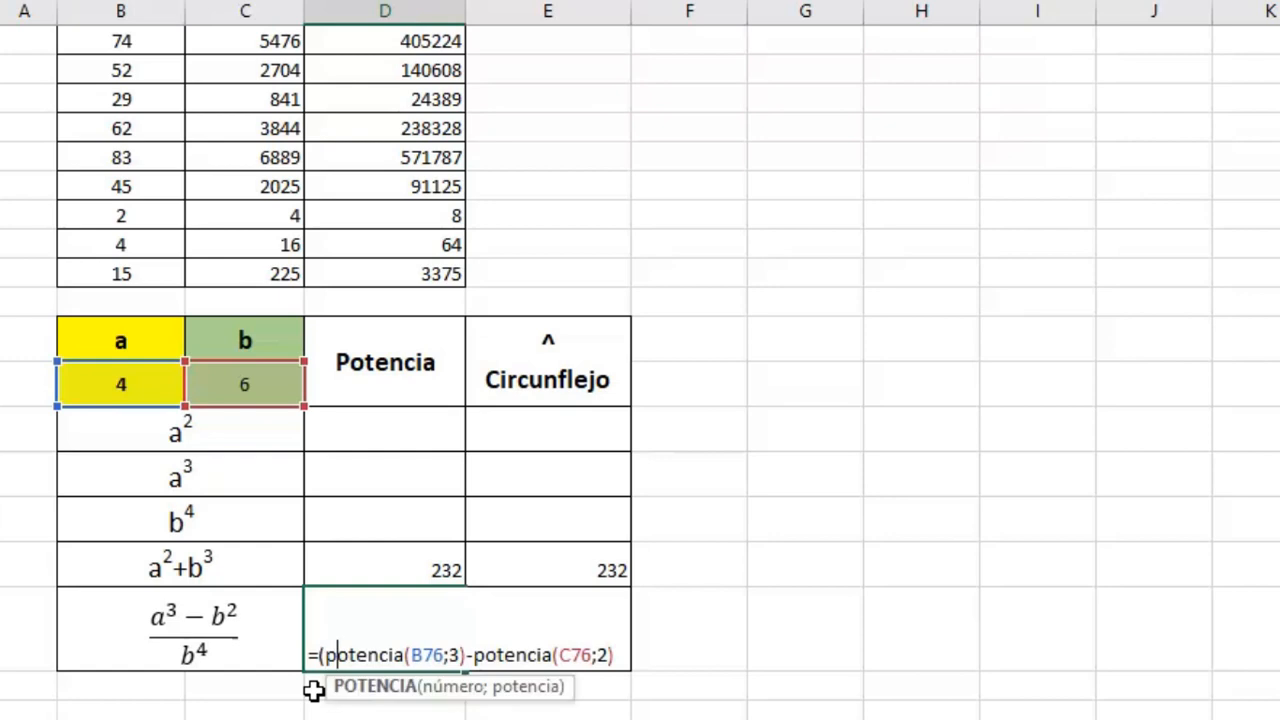
pyautogui.press('Right')
pyautogui.press('Right')
pyautogui.press('Right')
pyautogui.press('Right')
pyautogui.press('Right')
pyautogui.press('Right')
pyautogui.press('Right')
pyautogui.press('Right')
pyautogui.press('Right')
pyautogui.press('Right')
pyautogui.press('Right')
pyautogui.press('Right')
pyautogui.press('Right')
pyautogui.press('Right')
pyautogui.press('Right')
pyautogui.press('Right')
pyautogui.press('Right')
pyautogui.press('Right')
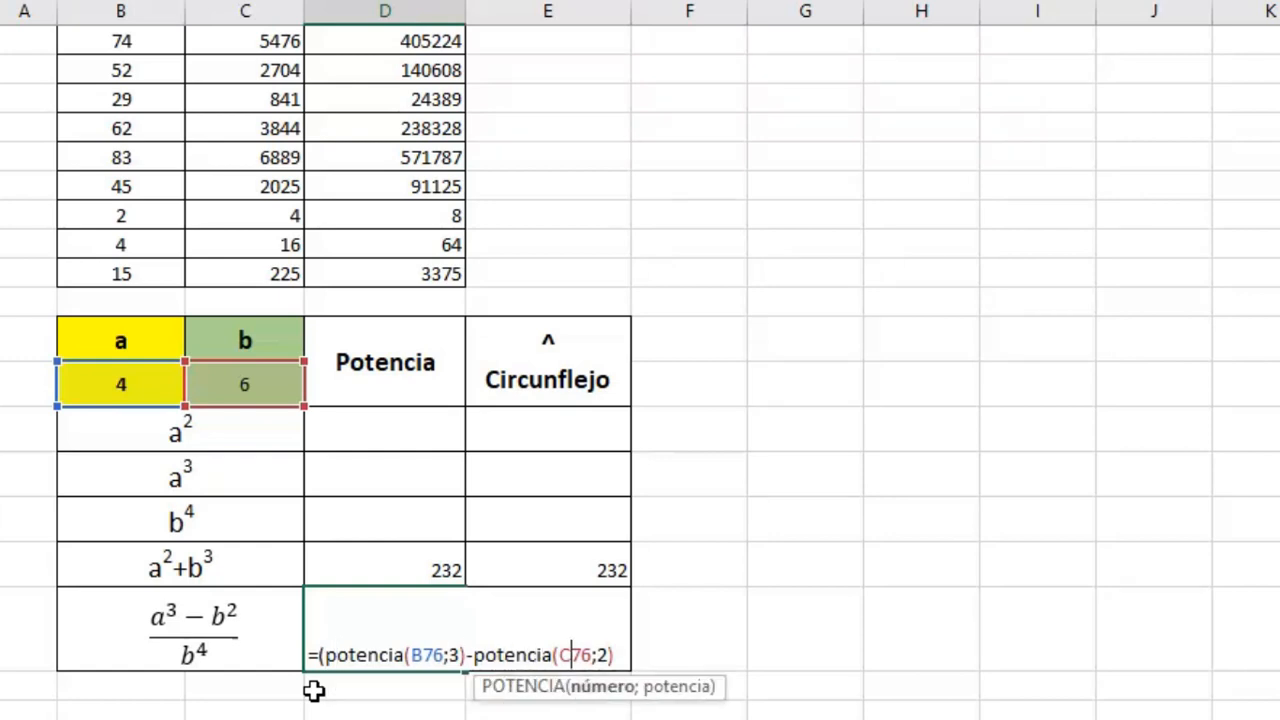
pyautogui.press('Right')
pyautogui.write(')')
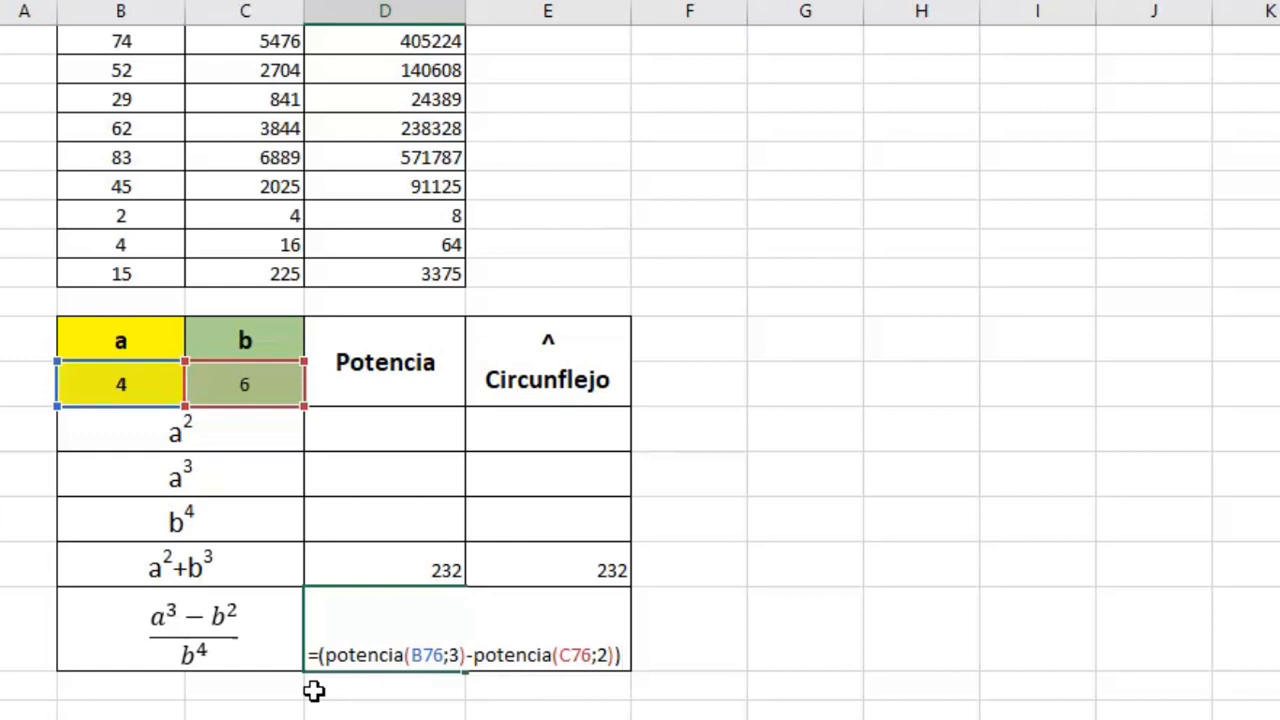
# - Complete the D81 formula by dividing the parenthesized numerator by potencia(C76;4), removing the C76 reference first inserted without the function
pyautogui.write('/')
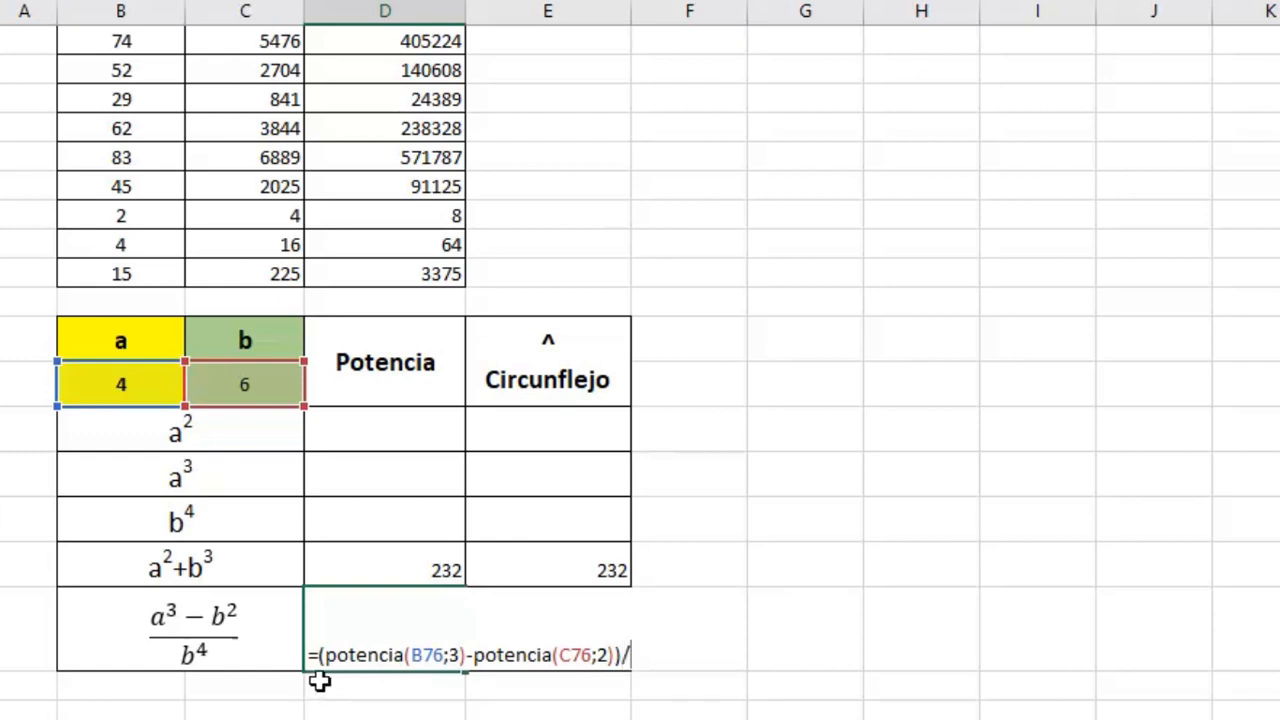
pyautogui.click(258, 385)
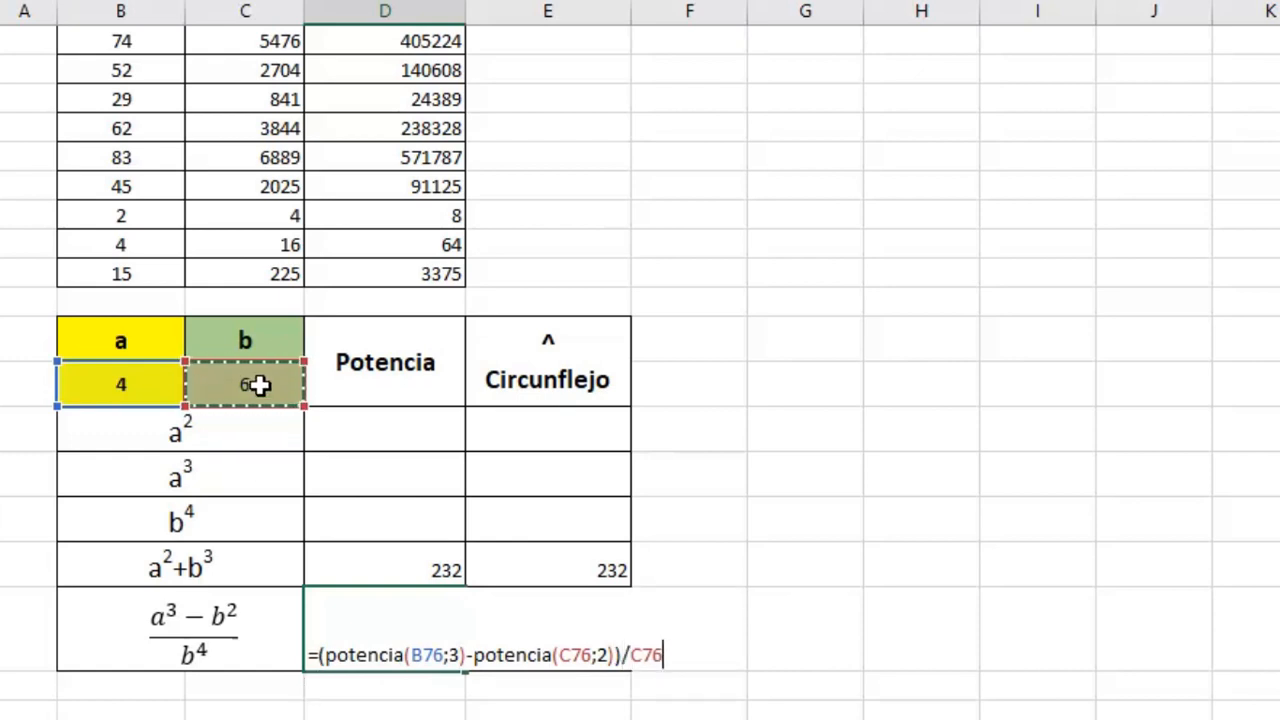
pyautogui.press('BackSpace')
pyautogui.press('BackSpace')
pyautogui.press('BackSpace')
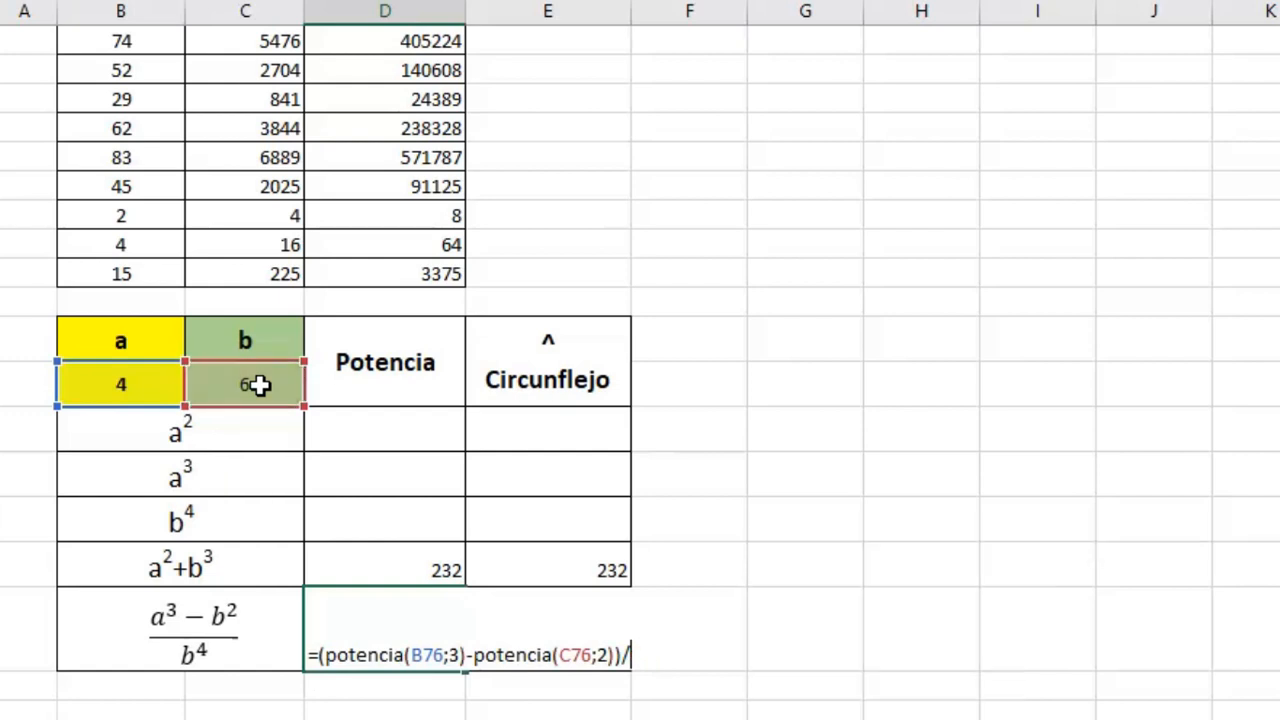
pyautogui.write('potencia')
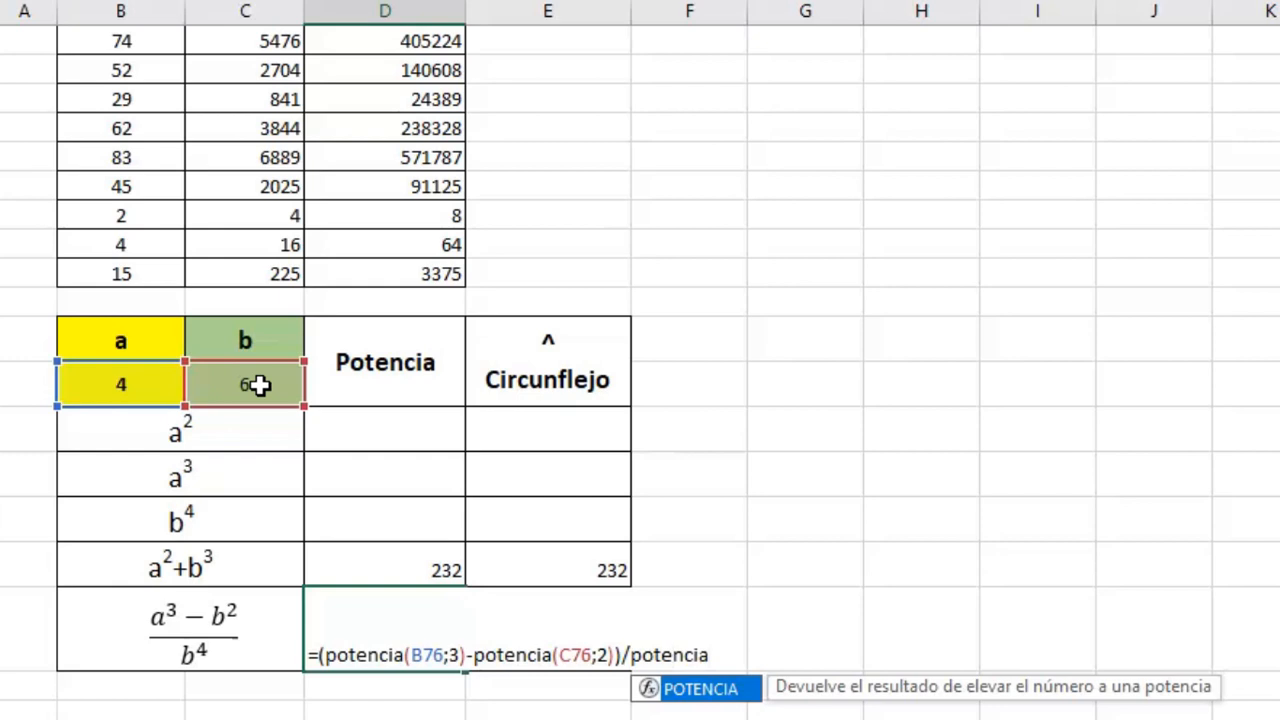
pyautogui.write('(')
pyautogui.click(258, 382)
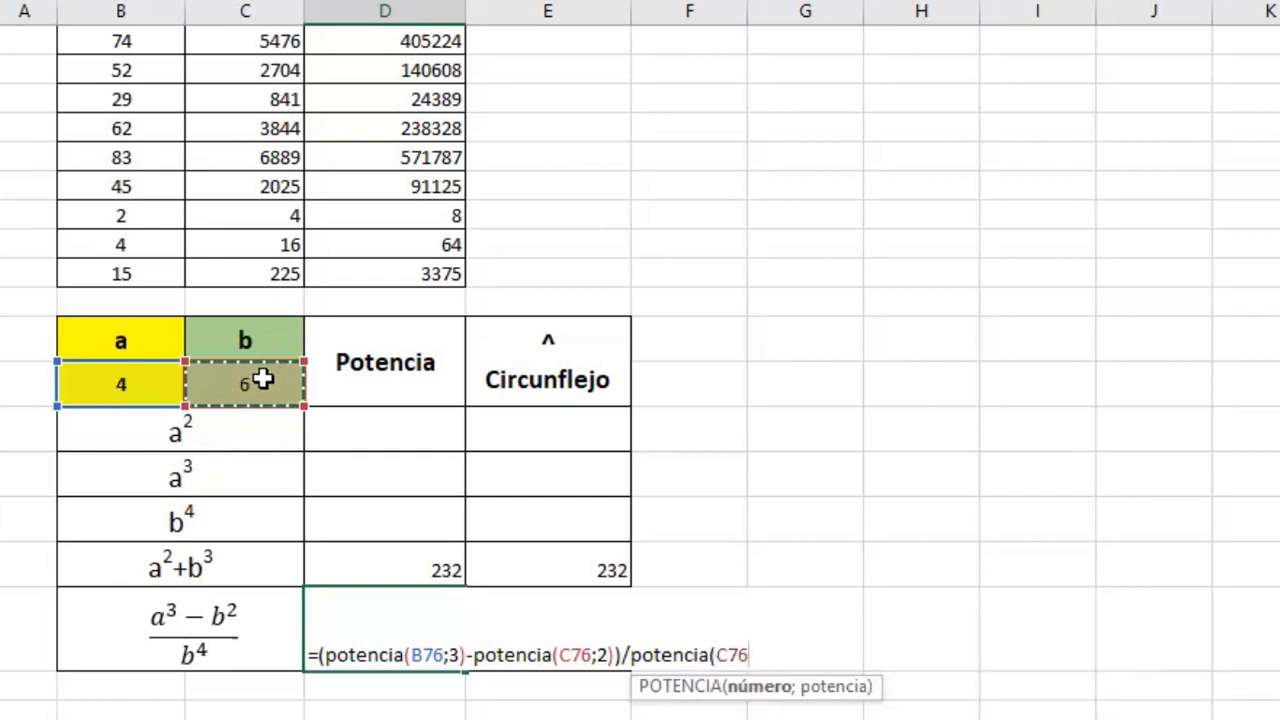
pyautogui.write(';')
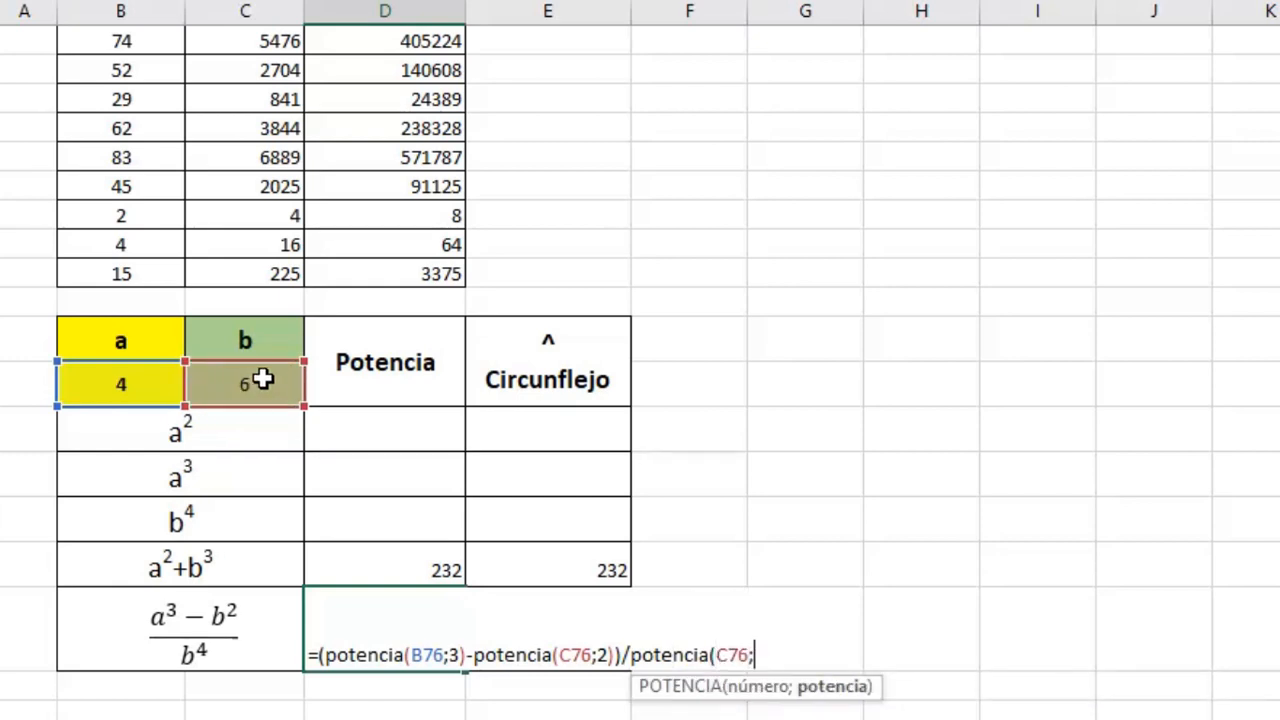
pyautogui.write('4)')
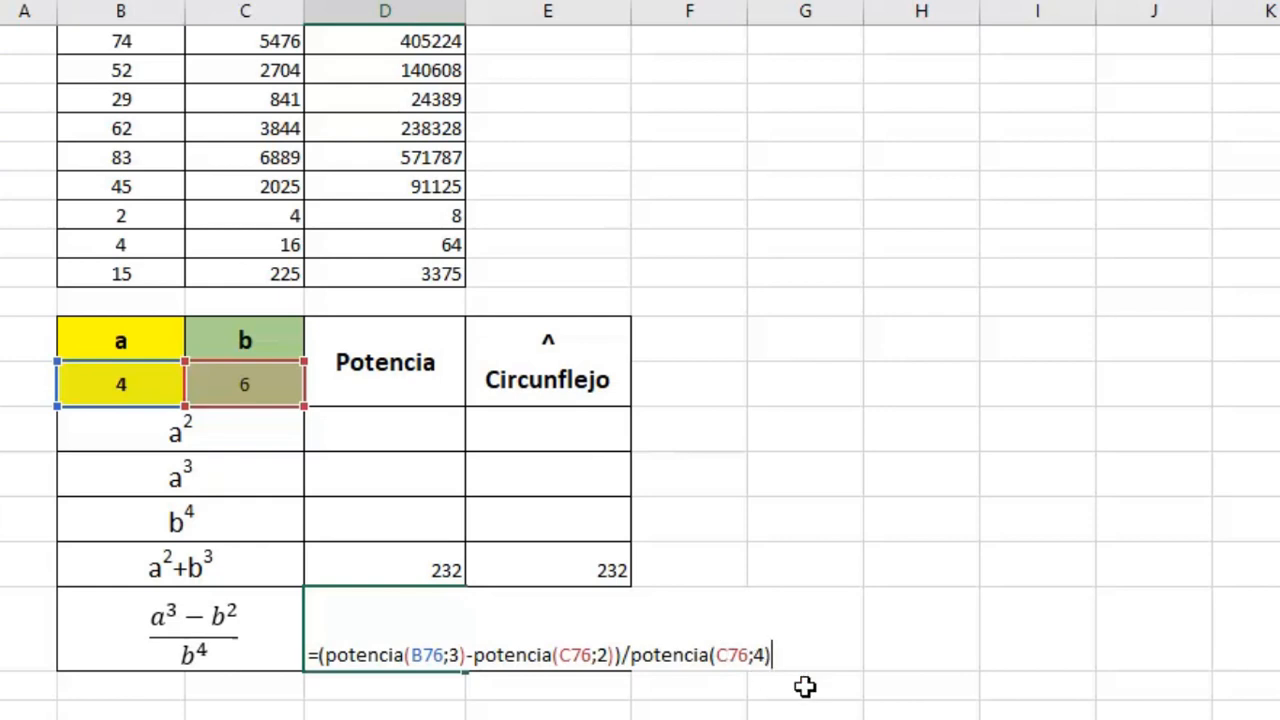
pyautogui.press('Return')
# - Reduce the displayed precision of the fraction's result in cell D81 to five decimal places
pyautogui.click(432, 645)
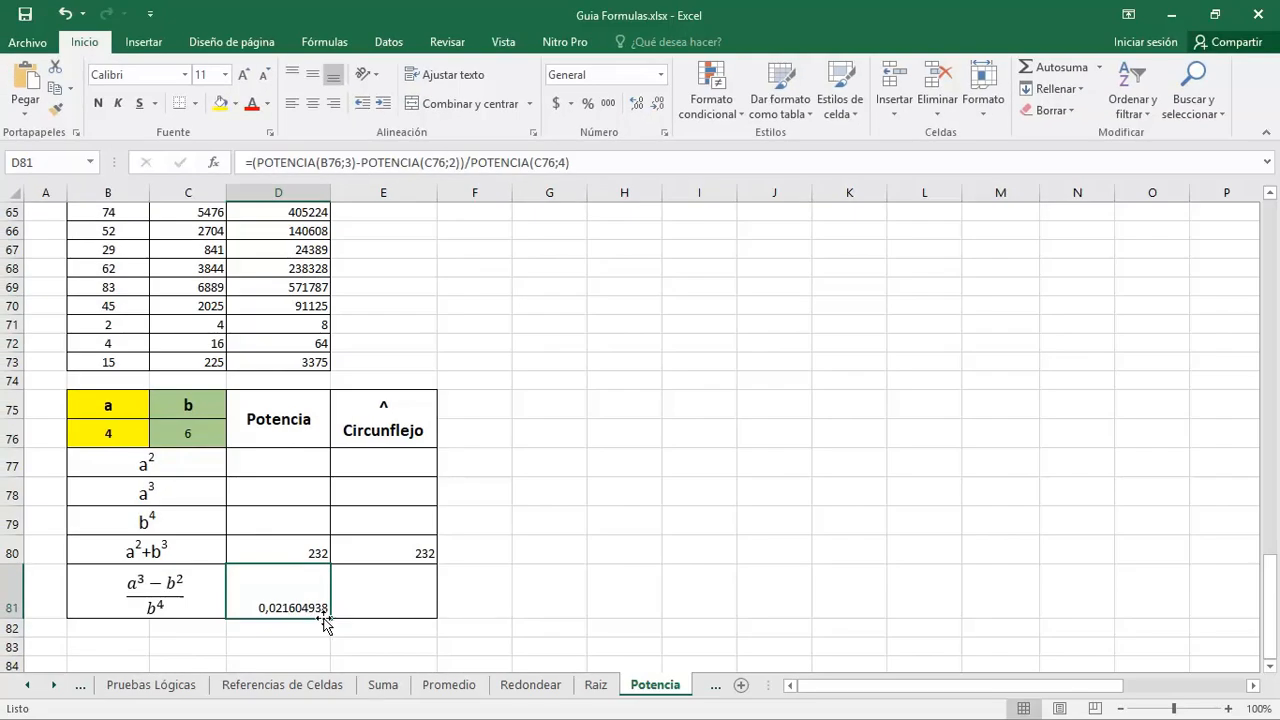
pyautogui.click(655, 105)
pyautogui.click(655, 105)
pyautogui.click(655, 105)
pyautogui.click(655, 105)
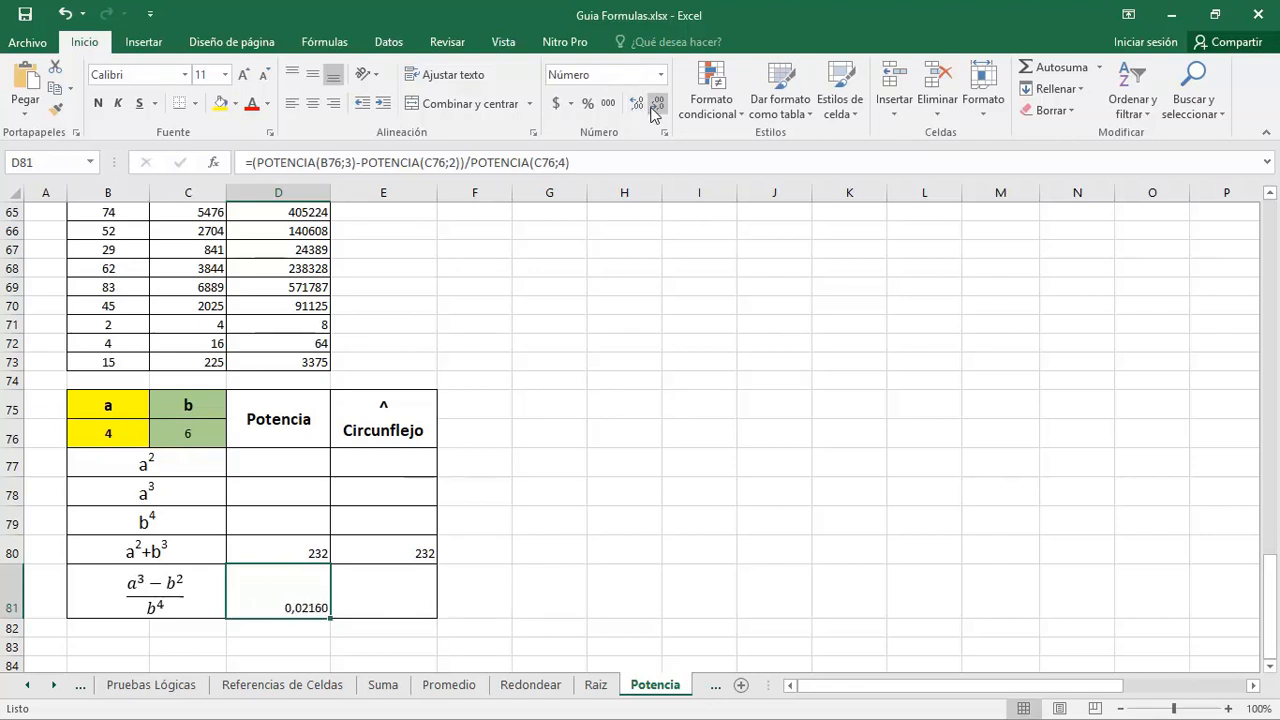
# - Select cell E81 in the Circunflejo column of the fraction row
pyautogui.click(393, 585)
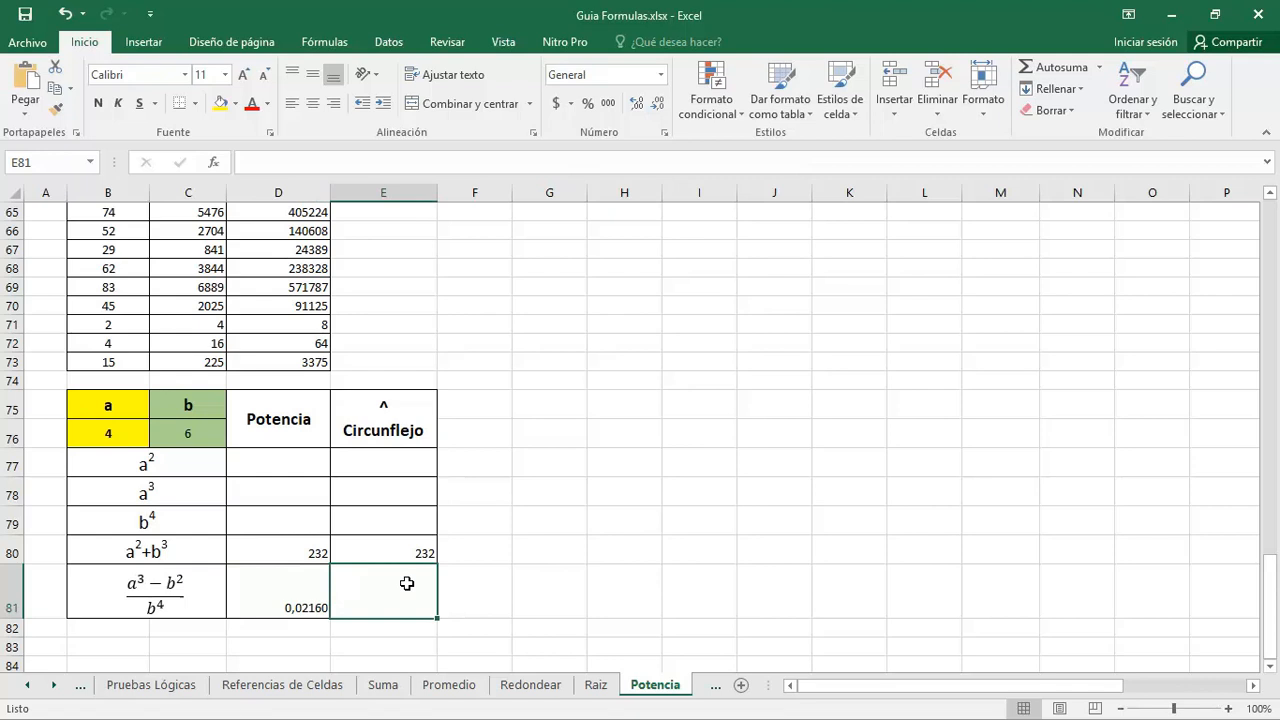